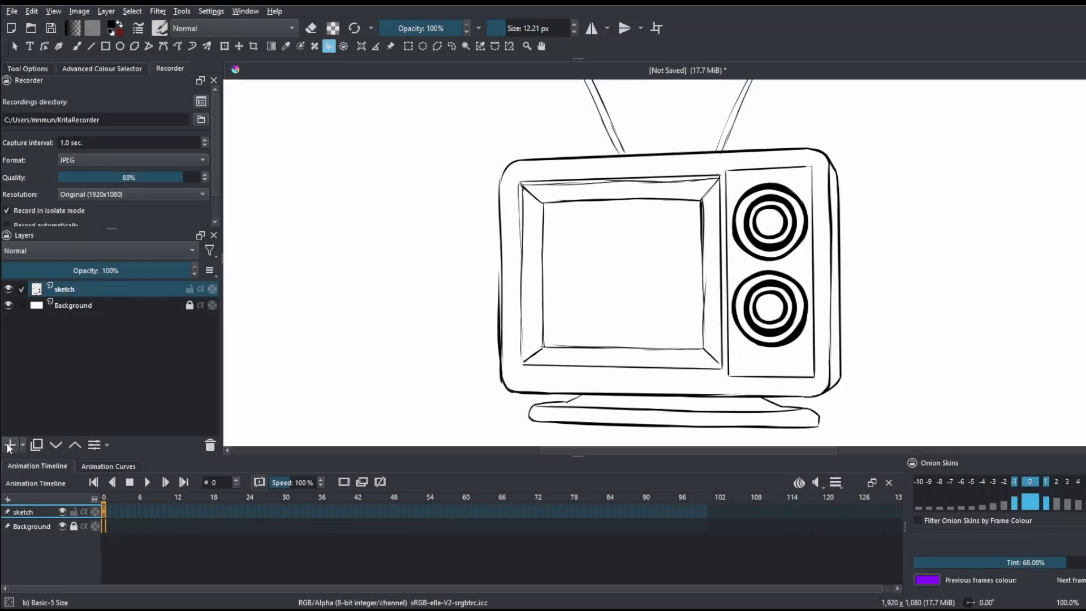
# Step: Restore the sketch layer's opacity and add a new paint layer named 'lines' above it
pyautogui.click(42, 270)
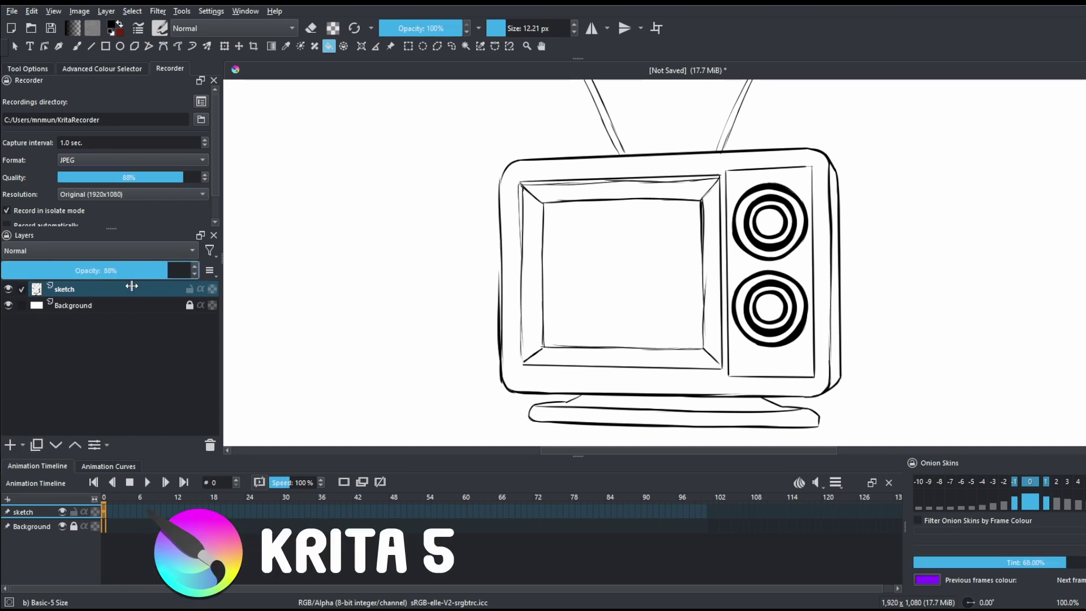
pyautogui.moveTo(50, 271); pyautogui.dragTo(233, 287)
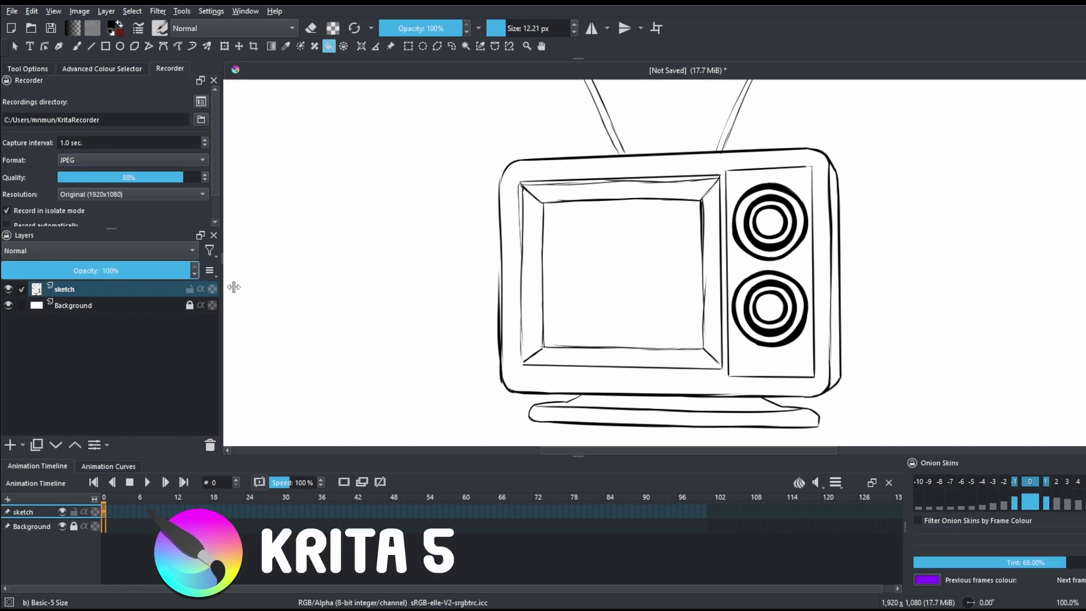
pyautogui.click(9, 445)
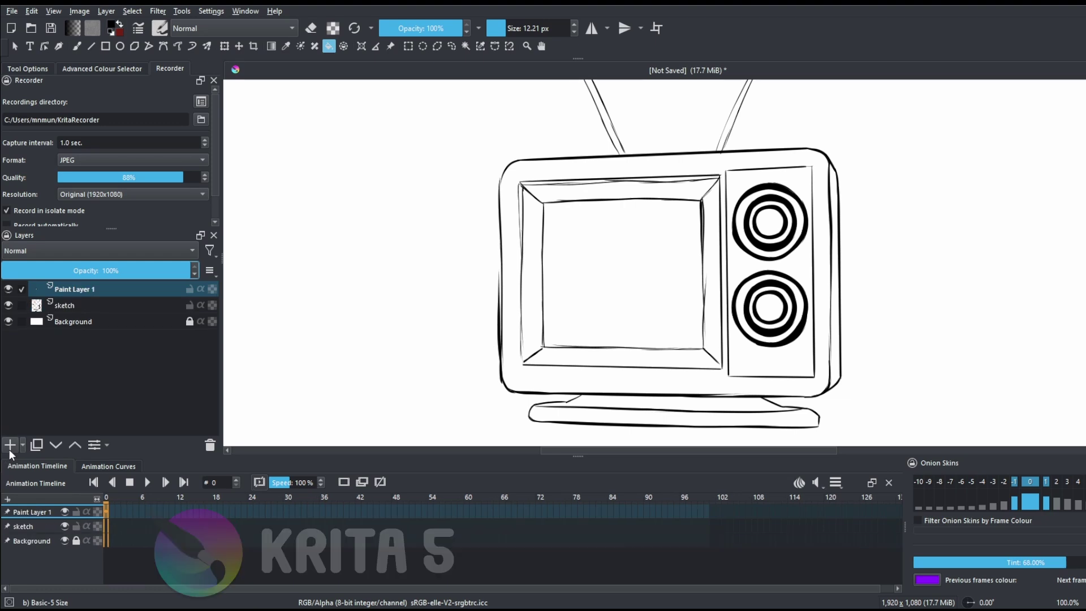
pyautogui.doubleClick(85, 288)
pyautogui.write('lines')
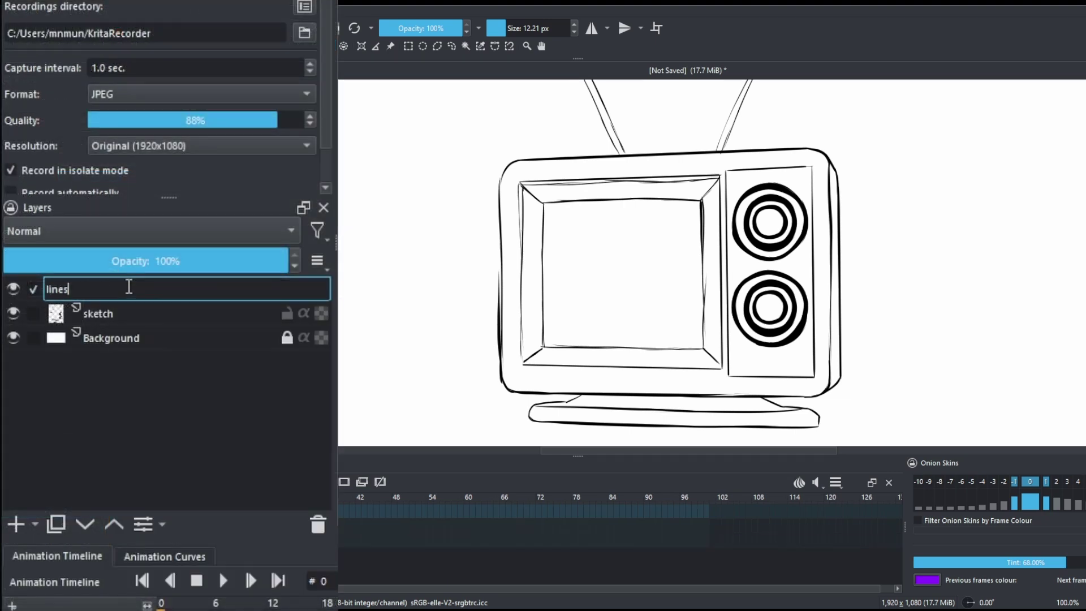
pyautogui.press('Return')
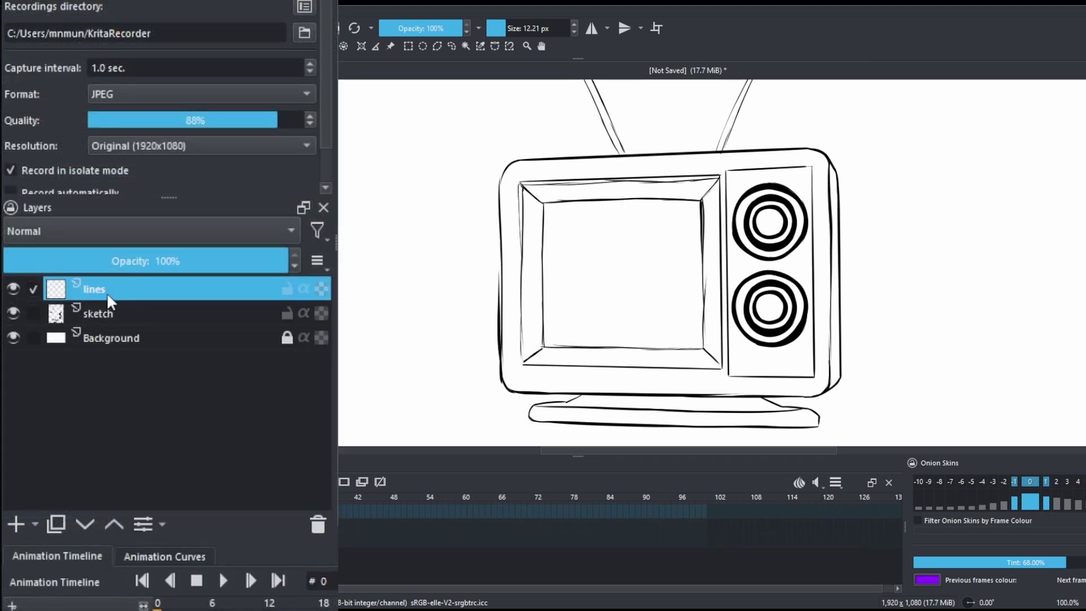
# Step: Fade the sketch layer to 4% opacity, then reselect the lines layer
pyautogui.click(122, 312)
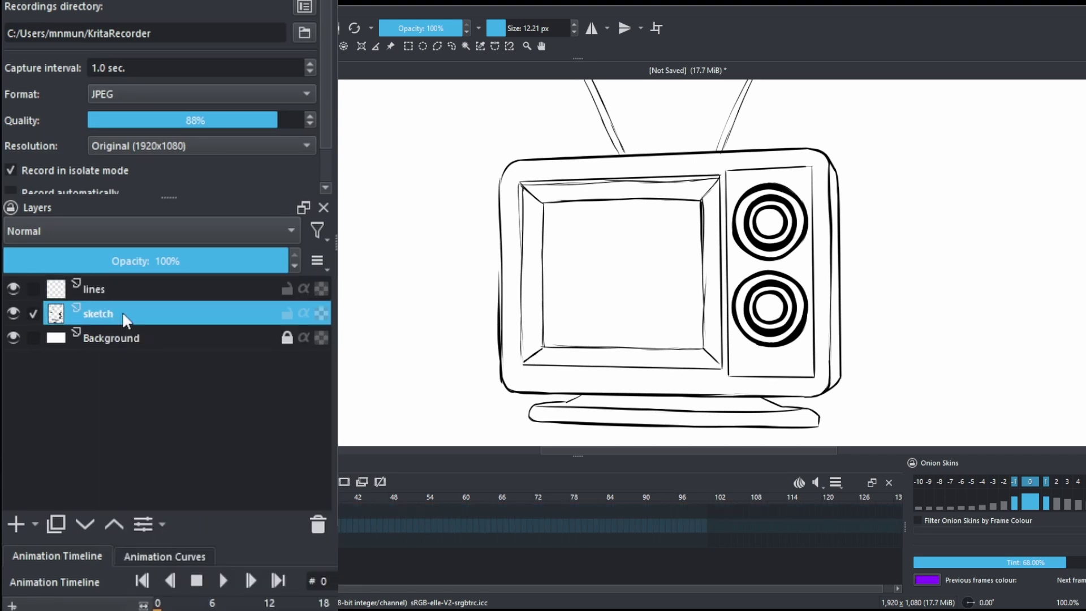
pyautogui.moveTo(153, 272); pyautogui.dragTo(56, 252)
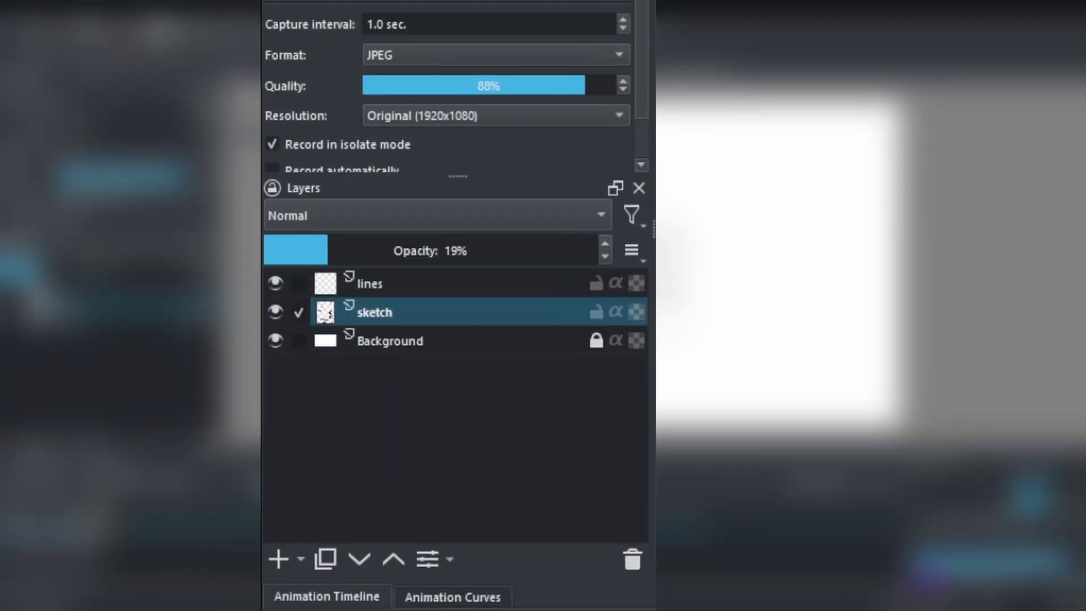
pyautogui.moveTo(368, 257); pyautogui.dragTo(299, 268)
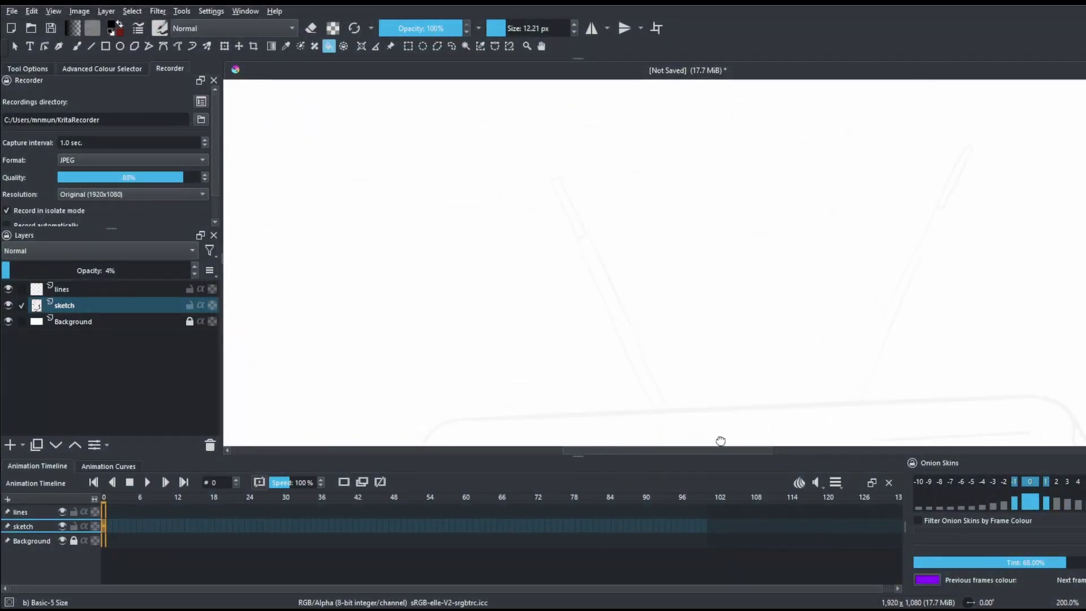
pyautogui.scroll(-2, 717, 441)
pyautogui.click(108, 292)
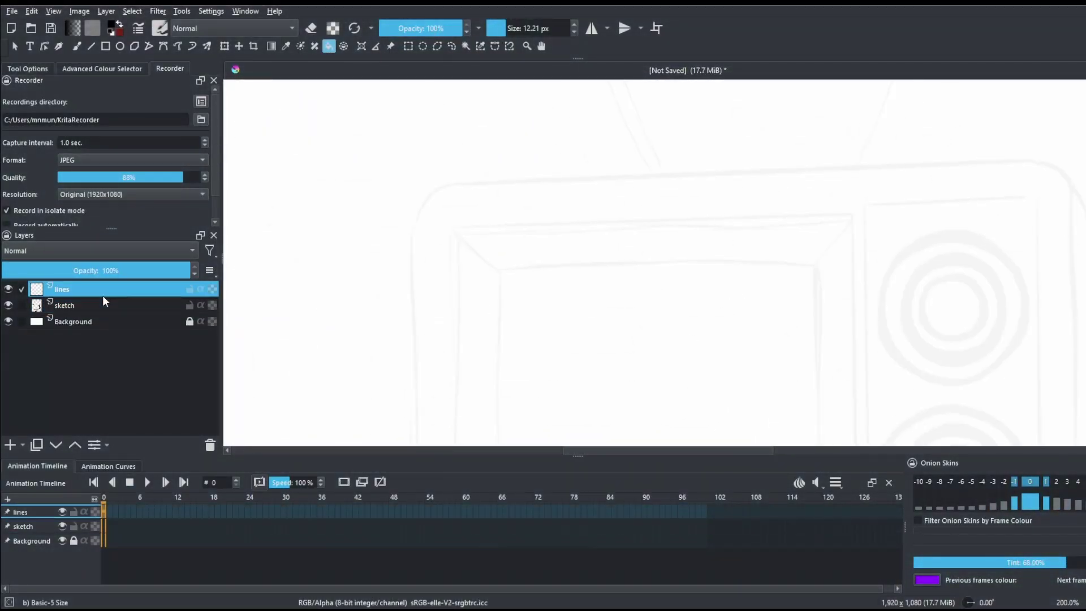
# Step: Return to the Recorder docker and review its settings and recordings folder
pyautogui.click(19, 73)
pyautogui.click(93, 72)
pyautogui.click(164, 65)
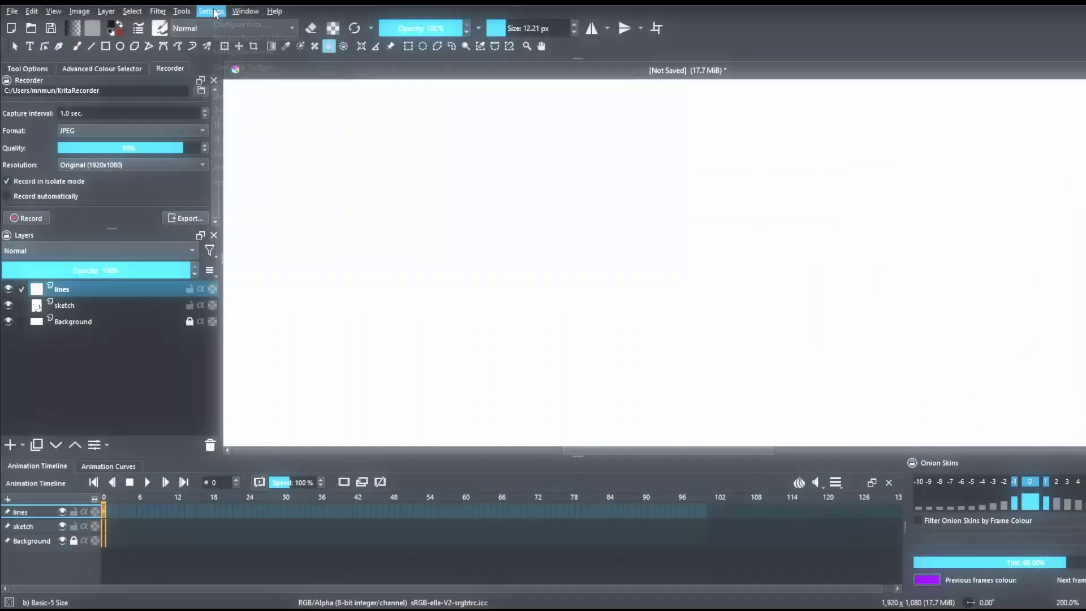
pyautogui.click(211, 11)
pyautogui.moveTo(241, 13)
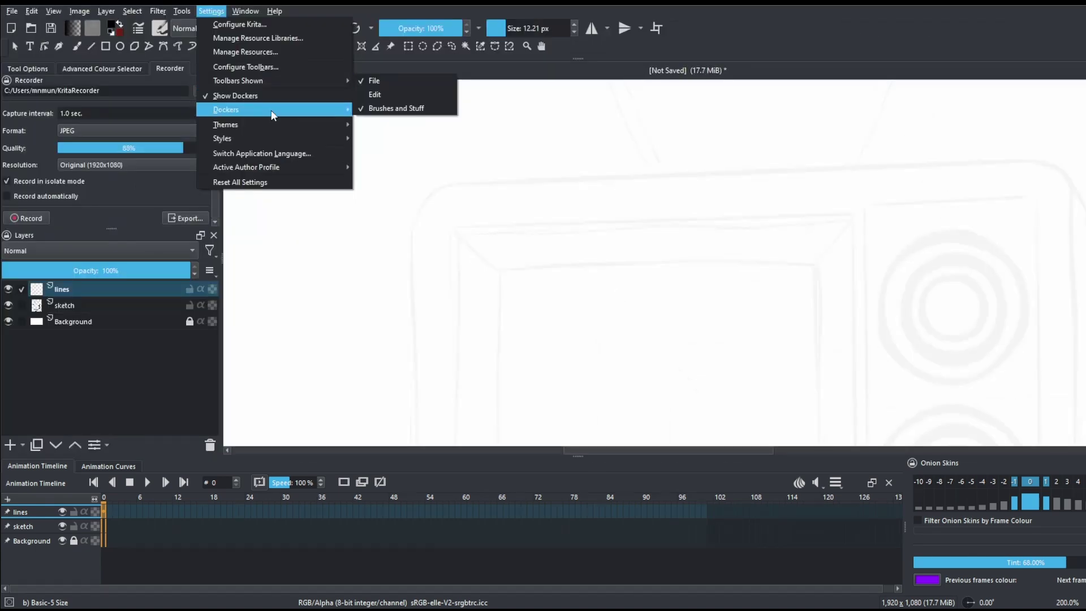
pyautogui.moveTo(377, 167)
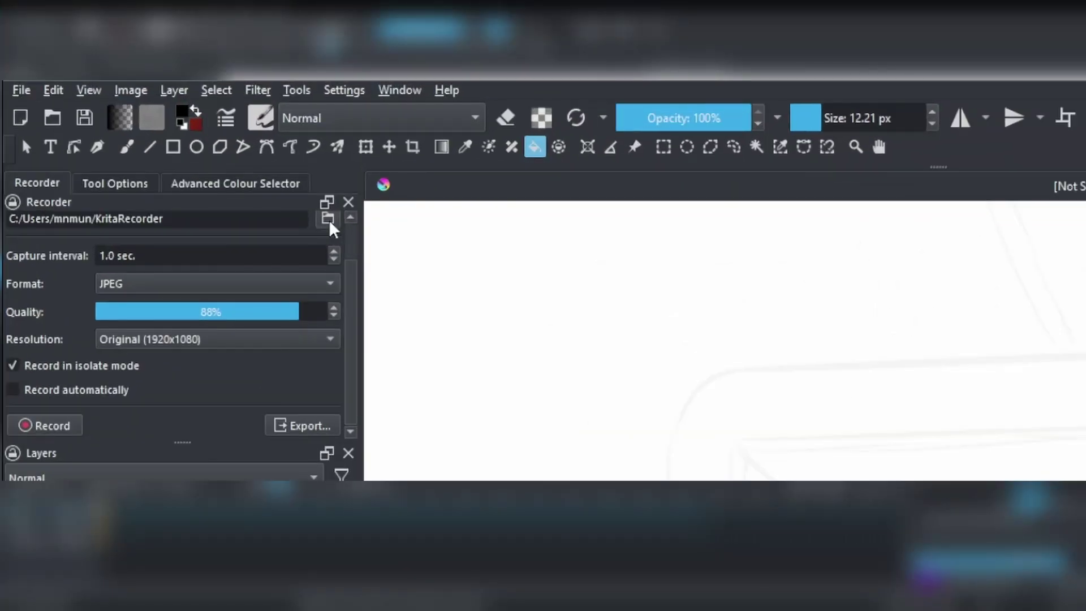
pyautogui.click(201, 91)
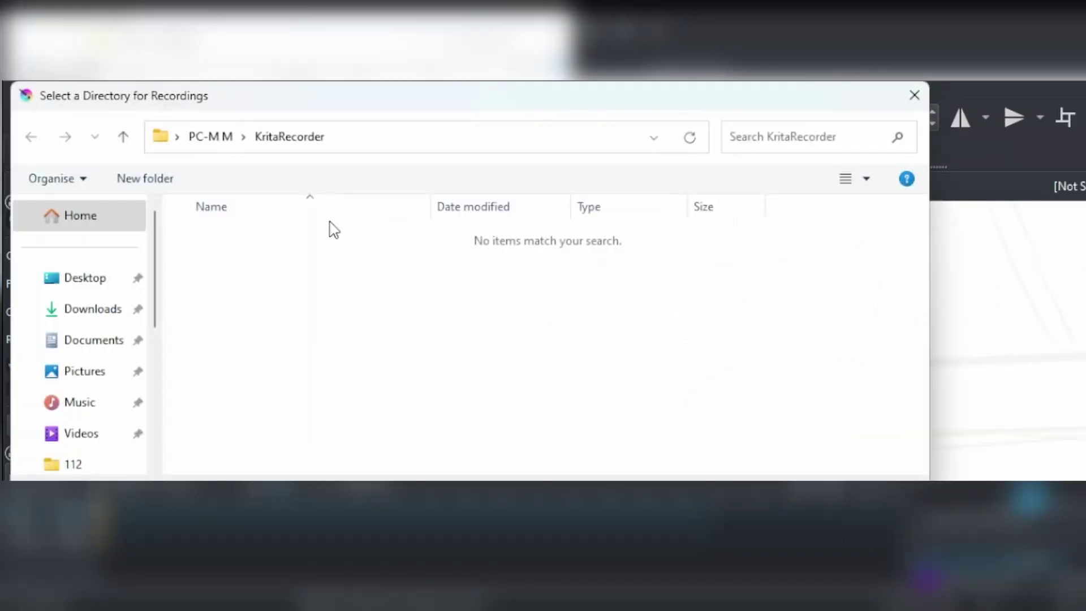
pyautogui.click(912, 97)
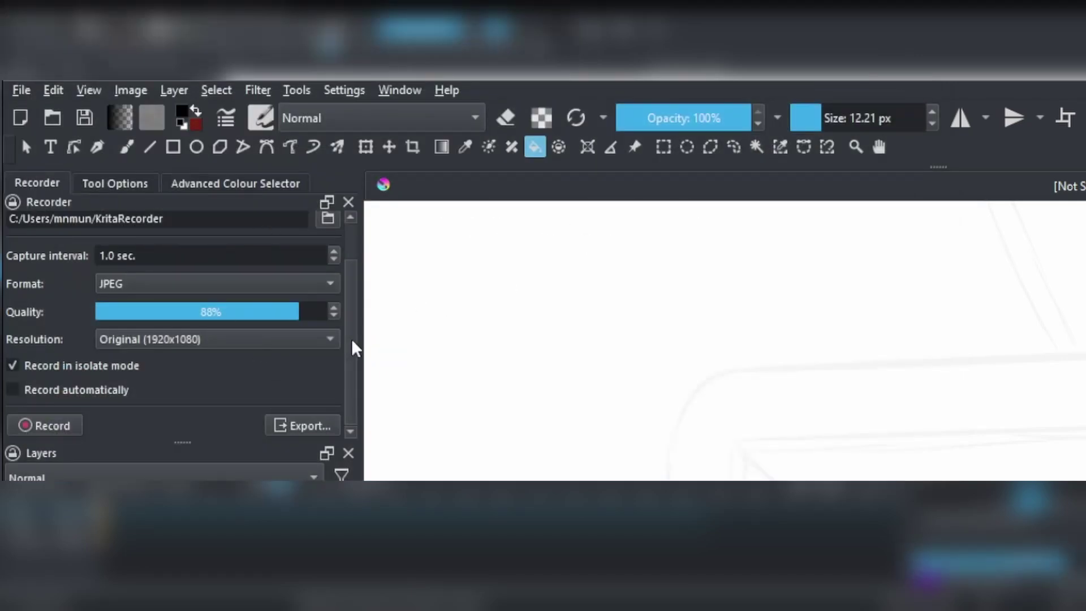
# Step: Keep JPEG format and original 1920x1080 resolution, with capture quality raised to 100%
pyautogui.click(157, 286)
pyautogui.click(157, 285)
pyautogui.moveTo(306, 312); pyautogui.dragTo(339, 312)
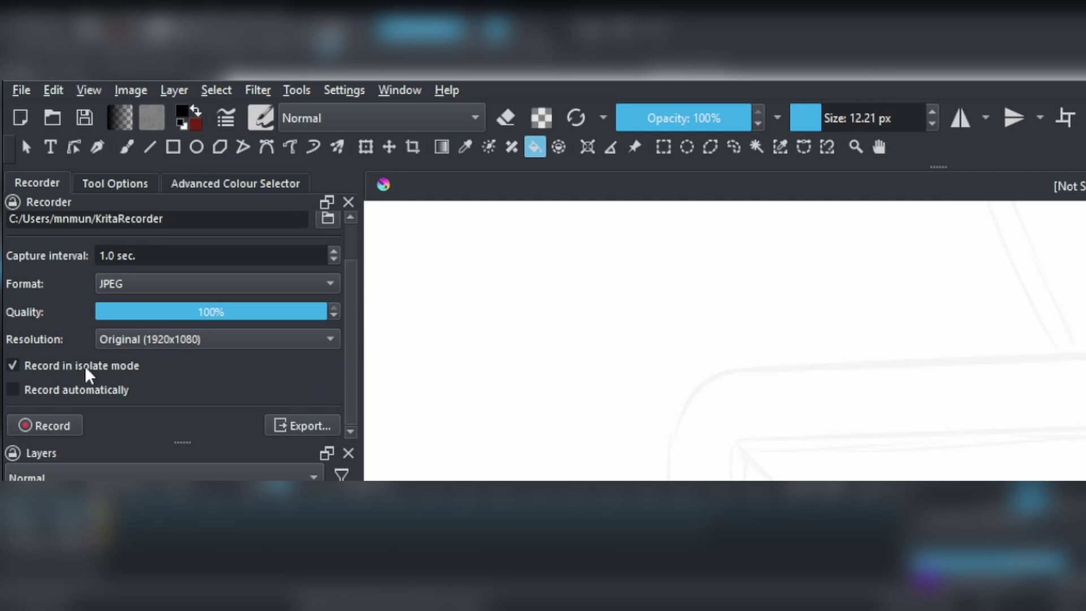
pyautogui.click(176, 339)
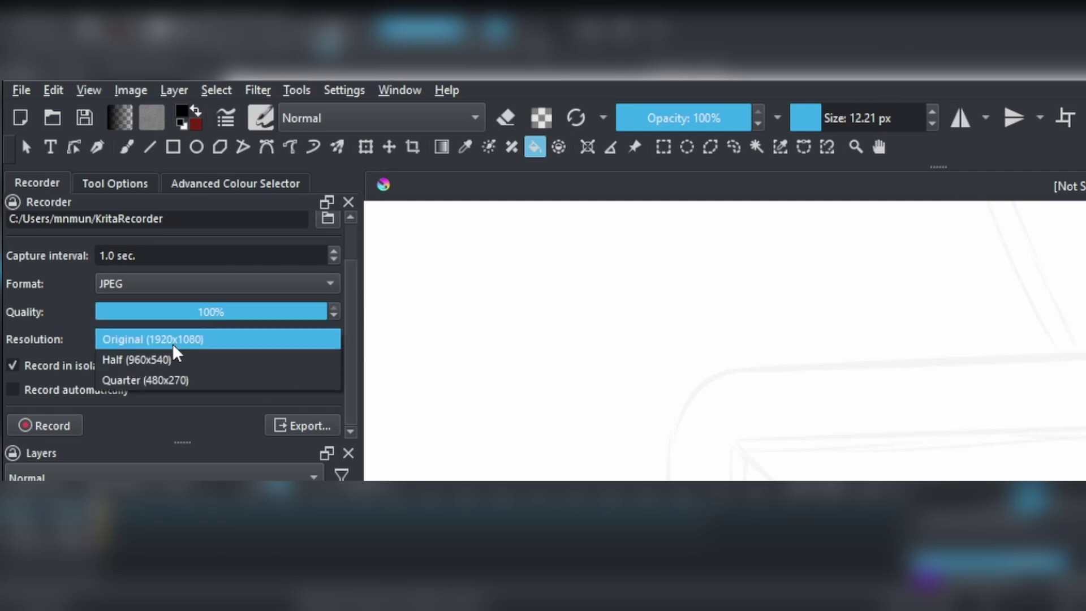
pyautogui.click(174, 346)
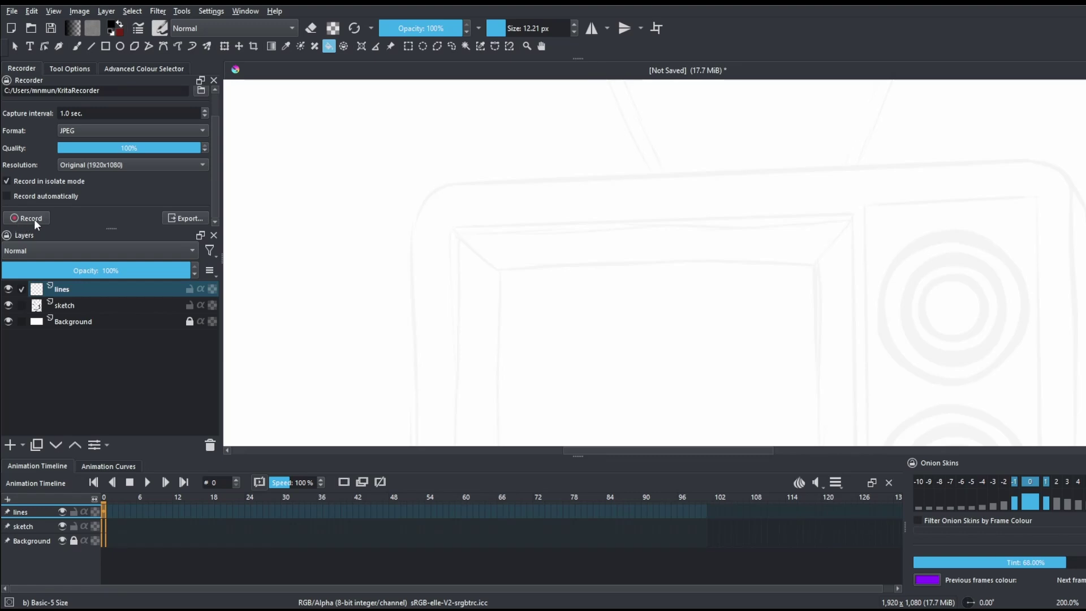
# Step: Start recording and pick the Ink-7 Brush Rough preset at about 8 px
pyautogui.click(26, 218)
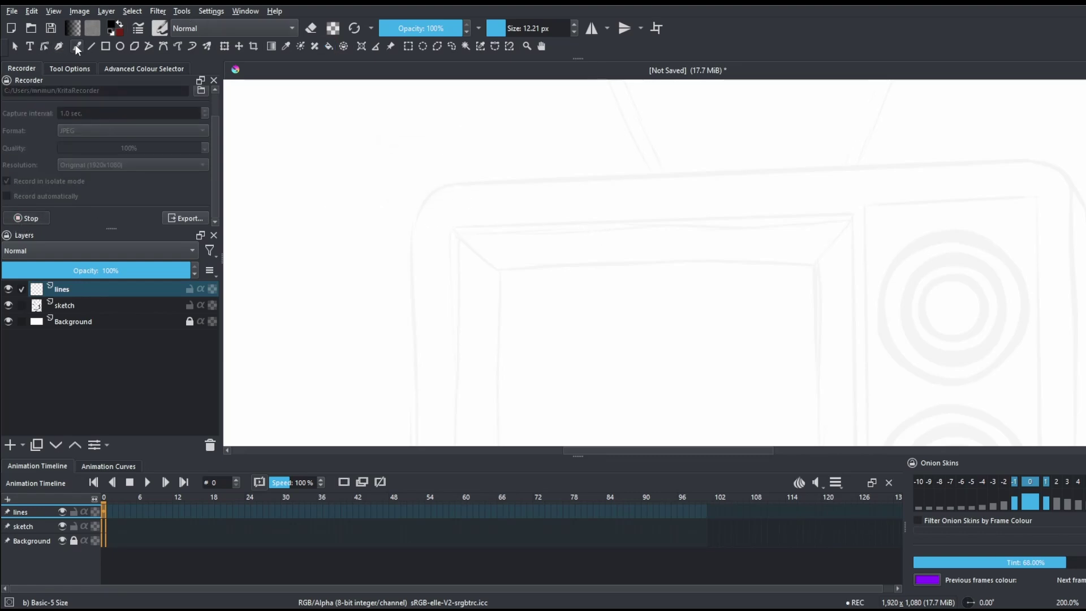
pyautogui.click(161, 27)
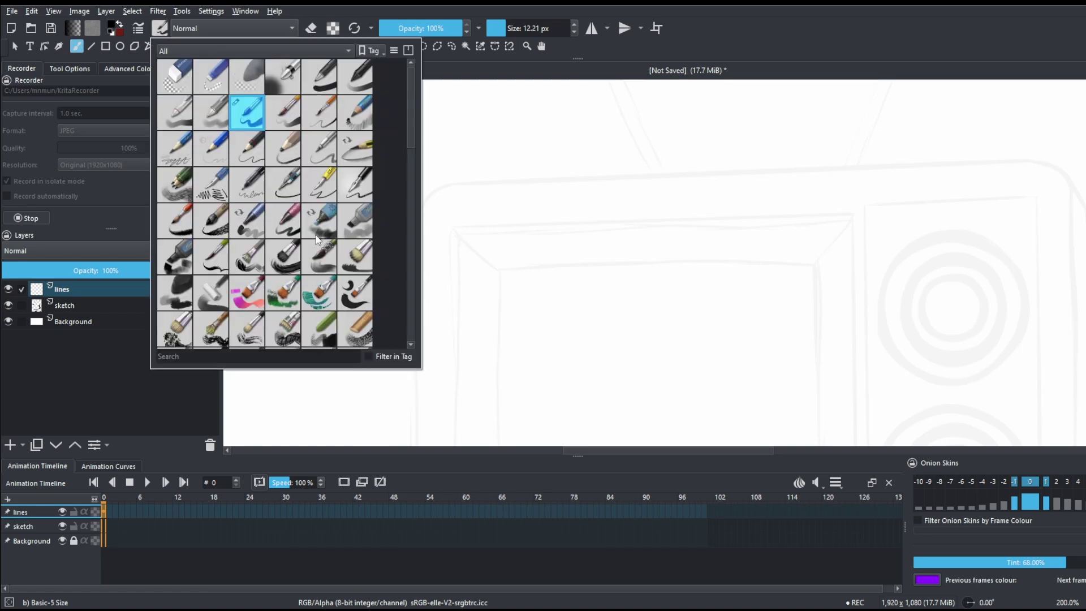
pyautogui.click(191, 226)
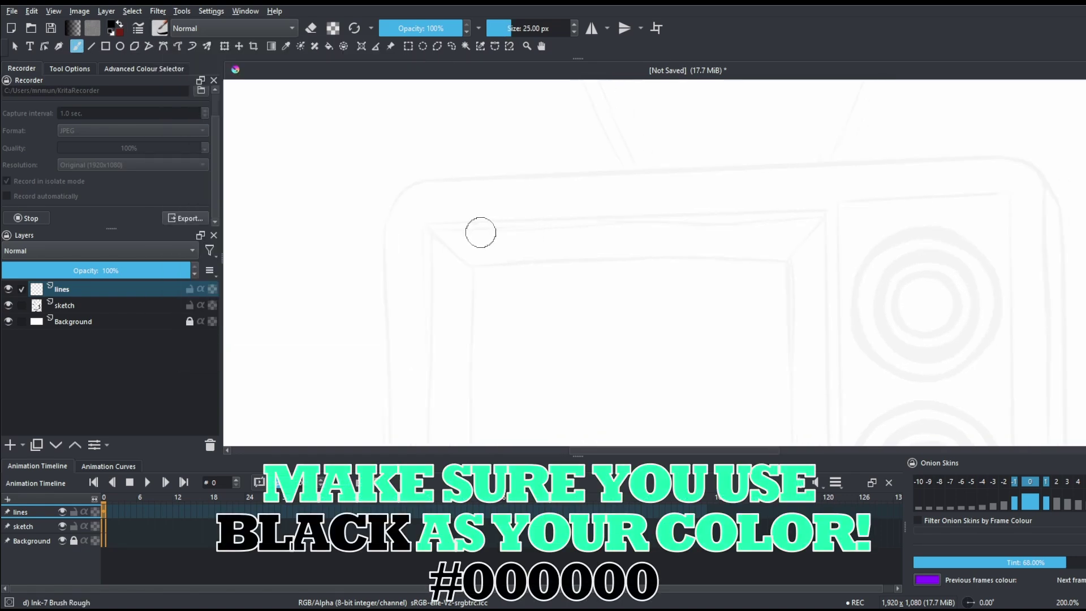
pyautogui.click(503, 26)
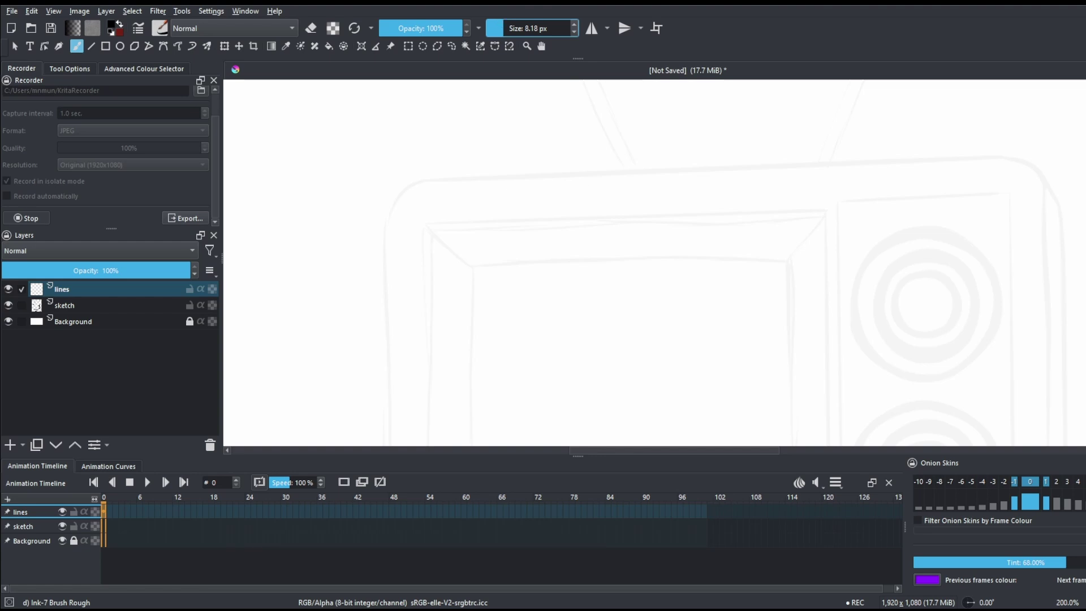
# Step: Ink the TV's top-left corner curve and left side, undoing unwanted strokes
pyautogui.moveTo(422, 181); pyautogui.dragTo(381, 253)
pyautogui.hotkey('ctrl', 'z')
pyautogui.moveTo(422, 180); pyautogui.dragTo(381, 254)
pyautogui.moveTo(401, 193)
pyautogui.mouseDown()
pyautogui.moveTo(384, 241)
pyautogui.moveTo(383, 287)
pyautogui.mouseUp()
pyautogui.hotkey('ctrl', 'z')
pyautogui.moveTo(384, 220); pyautogui.dragTo(384, 304)
pyautogui.hotkey('ctrl', 'z')
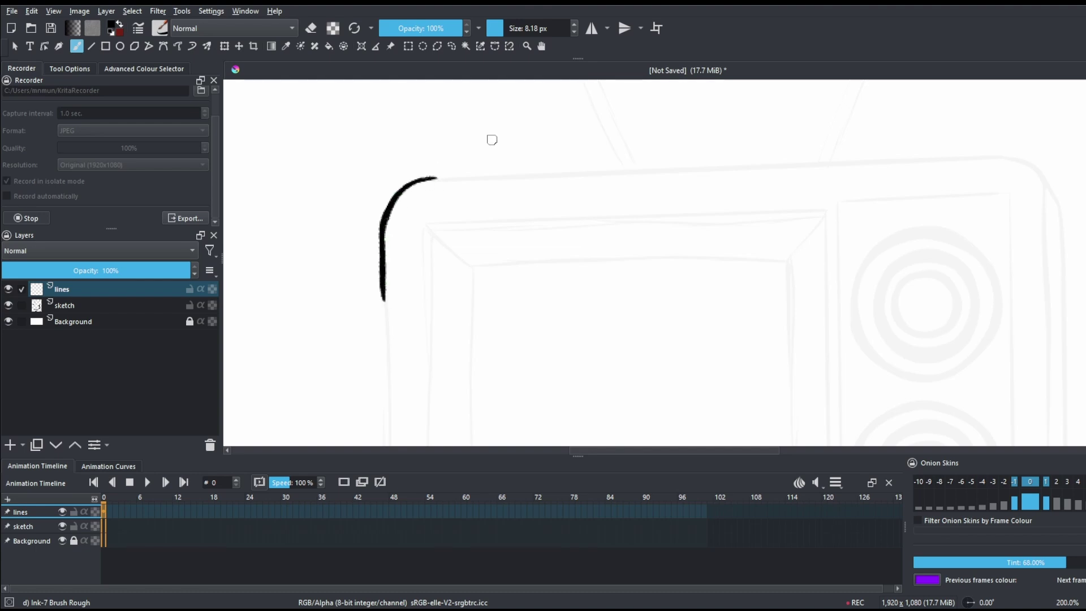
# Step: Ink the TV's top edge, outline and stand, and reposition the left antenna
pyautogui.press('4')
pyautogui.press('4')
pyautogui.moveTo(416, 308)
pyautogui.mouseDown()
pyautogui.moveTo(831, 174)
pyautogui.moveTo(869, 206)
pyautogui.mouseUp()
pyautogui.moveTo(868, 206)
pyautogui.mouseDown()
pyautogui.moveTo(663, 166)
pyautogui.moveTo(676, 187)
pyautogui.mouseUp()
pyautogui.press('-')
pyautogui.moveTo(874, 187)
pyautogui.mouseDown()
pyautogui.moveTo(611, 362)
pyautogui.moveTo(916, 220)
pyautogui.moveTo(953, 184)
pyautogui.mouseUp()
pyautogui.moveTo(620, 343); pyautogui.dragTo(901, 187)
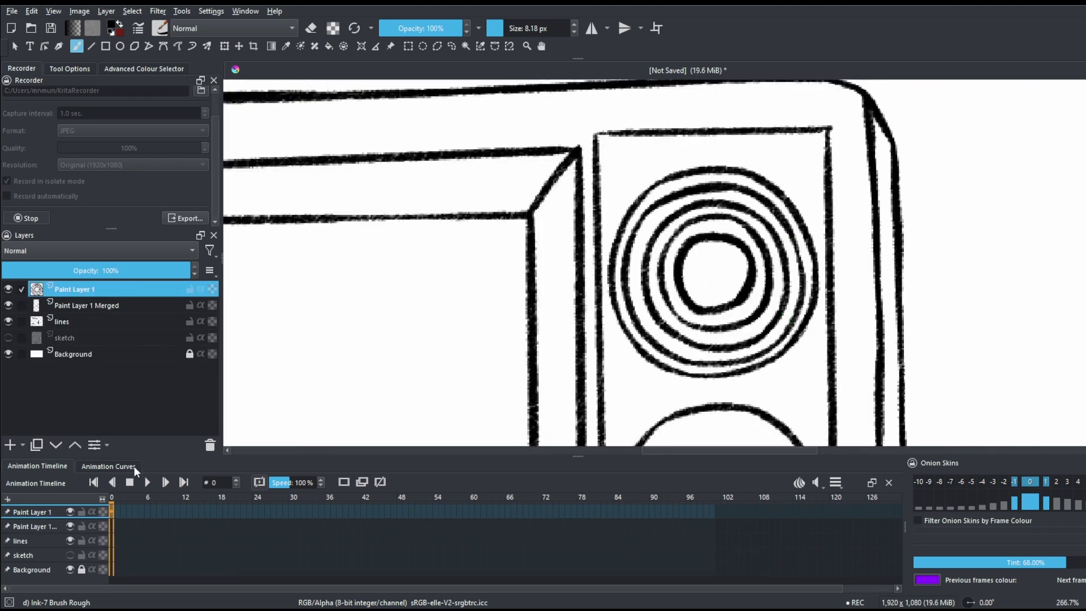
pyautogui.press('1')
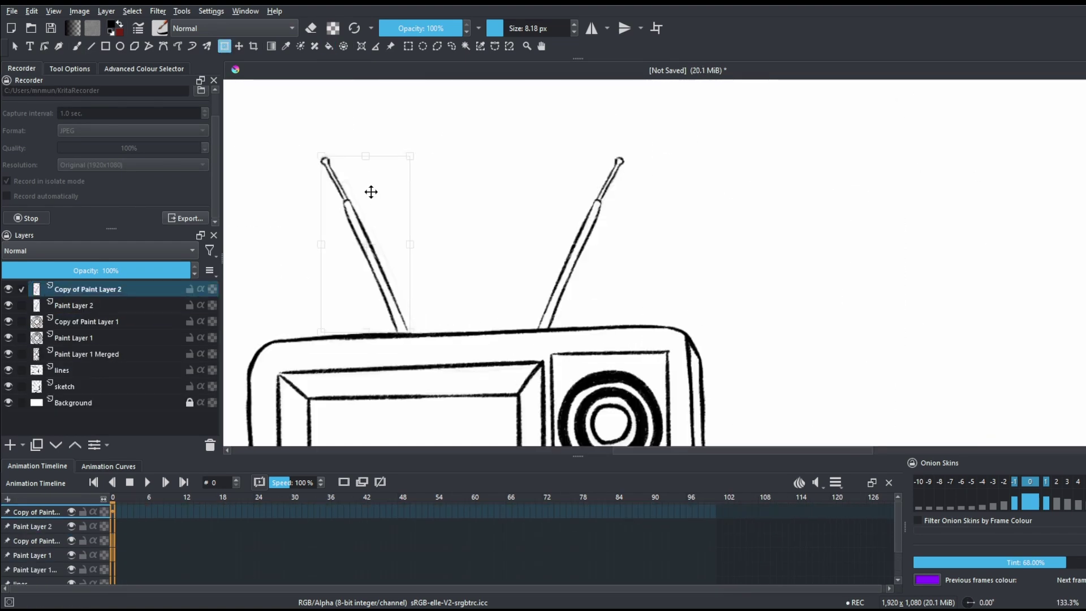
pyautogui.moveTo(371, 189); pyautogui.dragTo(379, 194)
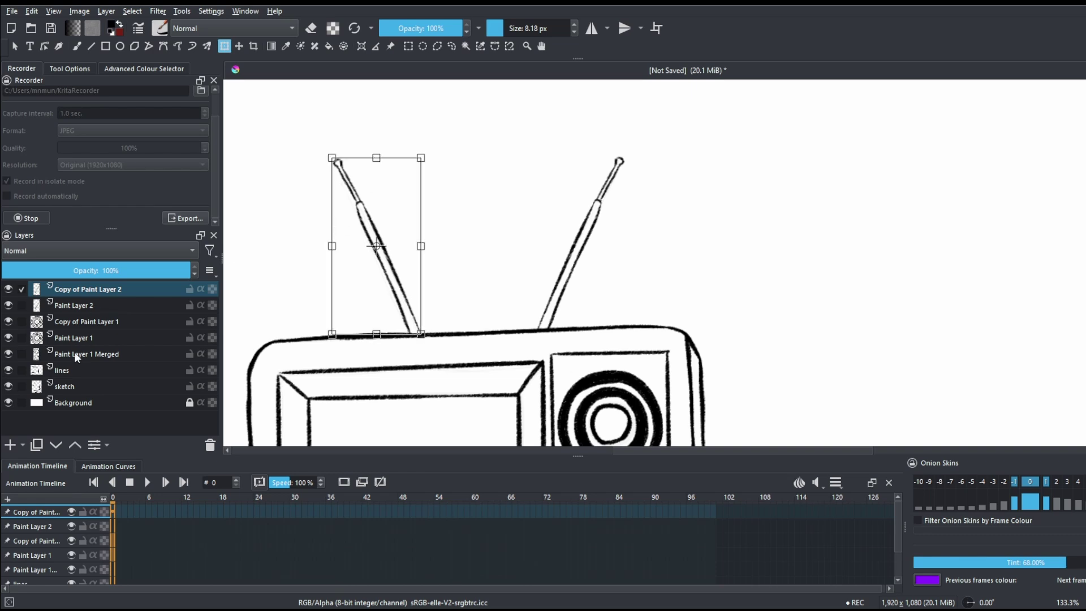
pyautogui.press('Return')
# Step: Hide the sketch layer and stop the timelapse recording
pyautogui.click(8, 386)
pyautogui.scroll(-3, 691, 268)
pyautogui.scroll(-3, 691, 269)
pyautogui.scroll(1, 667, 243)
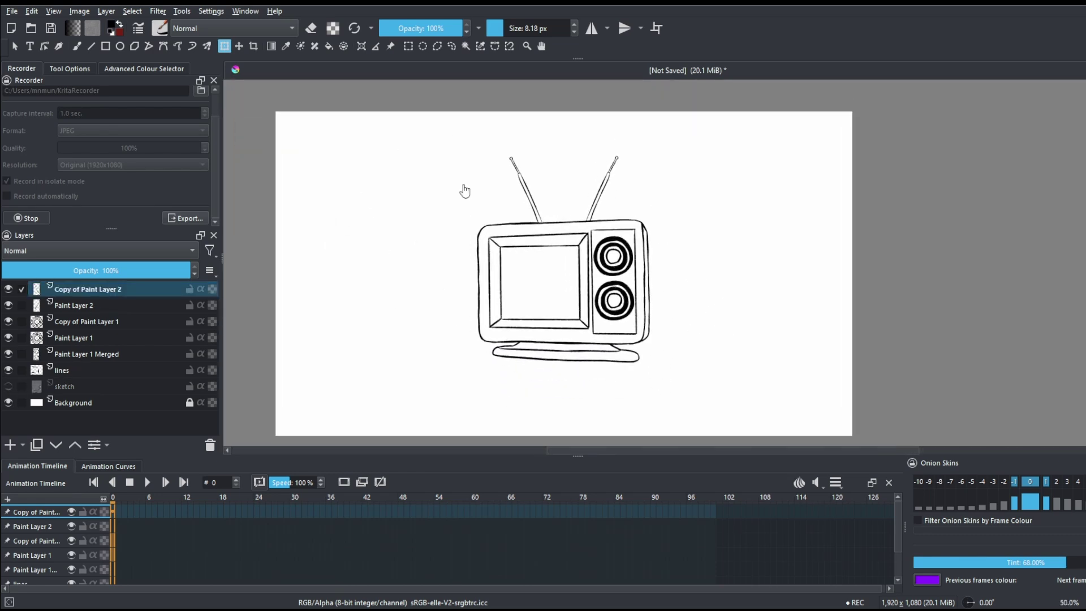
pyautogui.scroll(-1, 538, 274)
pyautogui.scroll(1, 656, 314)
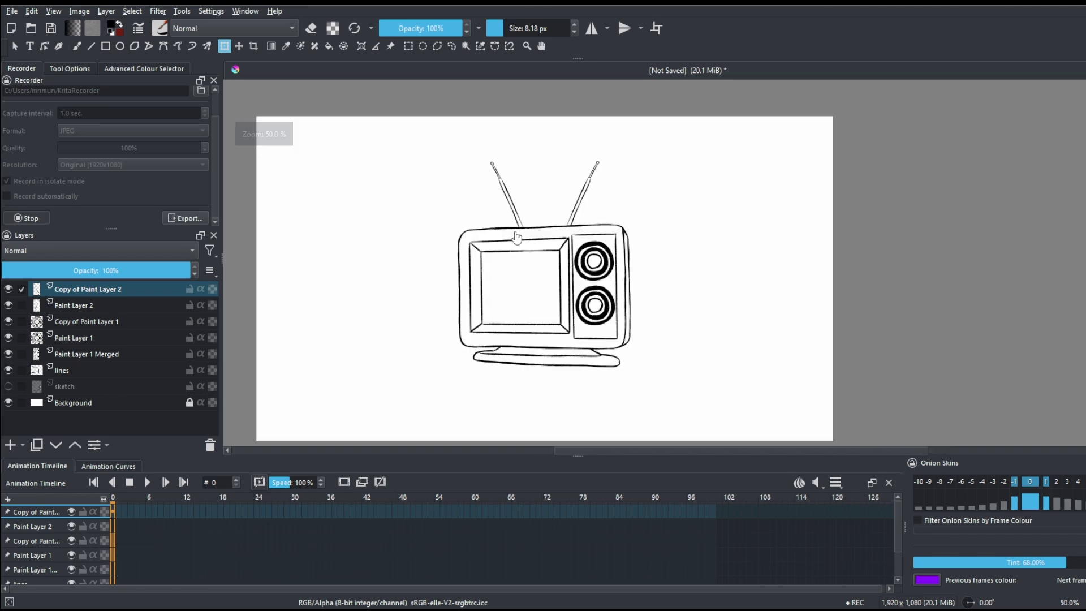
pyautogui.click(25, 217)
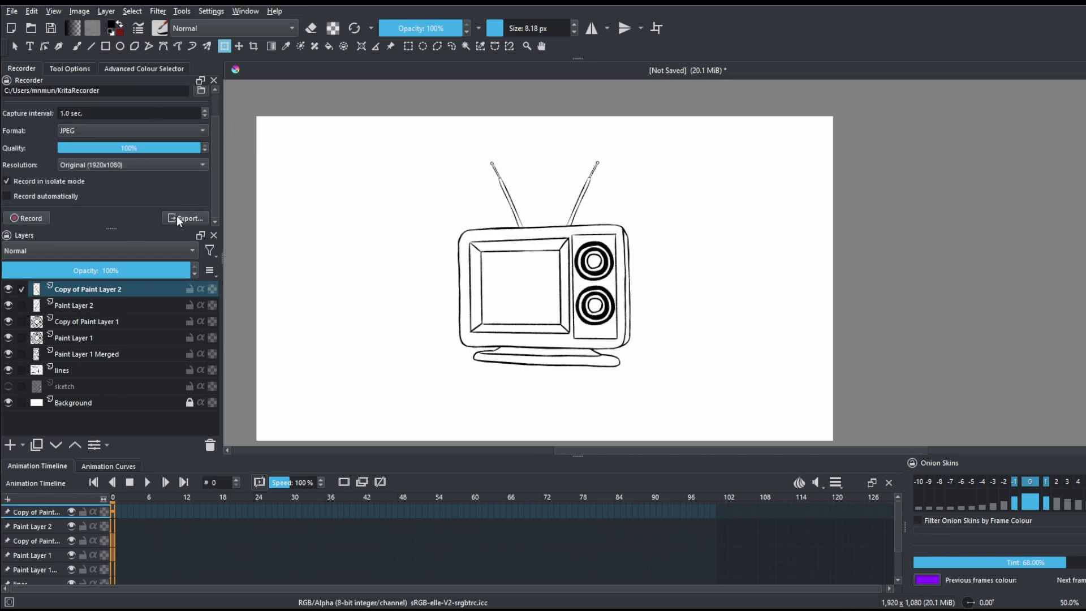
pyautogui.moveTo(221, 208); pyautogui.dragTo(271, 209)
# Step: Export the timelapse as an MP4 x264 video at 24 FPS to linesRecorded.mp4
pyautogui.click(238, 218)
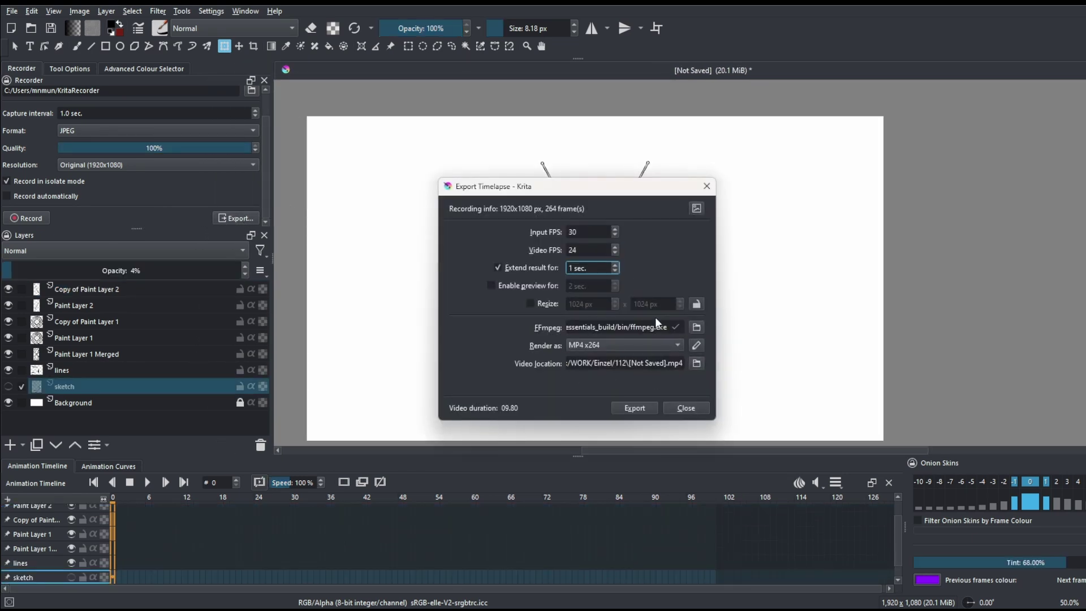
pyautogui.doubleClick(574, 232)
pyautogui.doubleClick(581, 251)
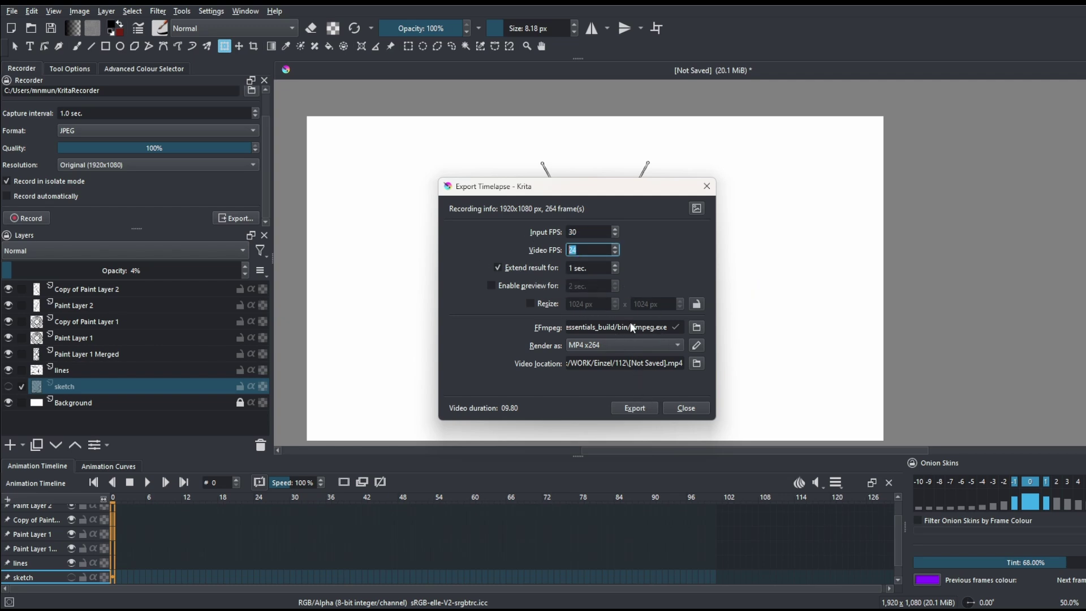
pyautogui.click(613, 338)
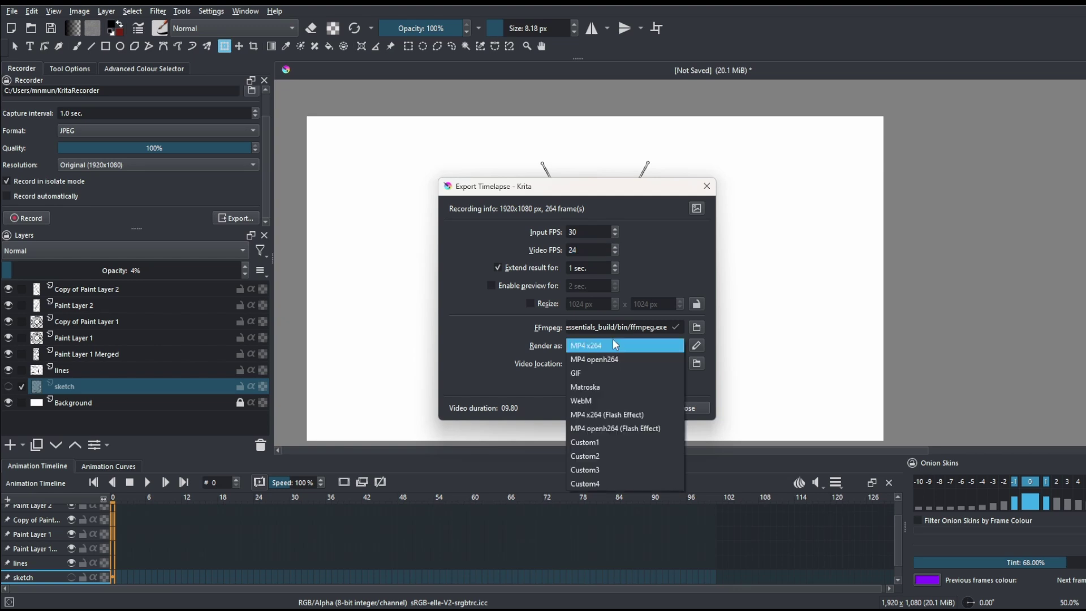
pyautogui.click(613, 343)
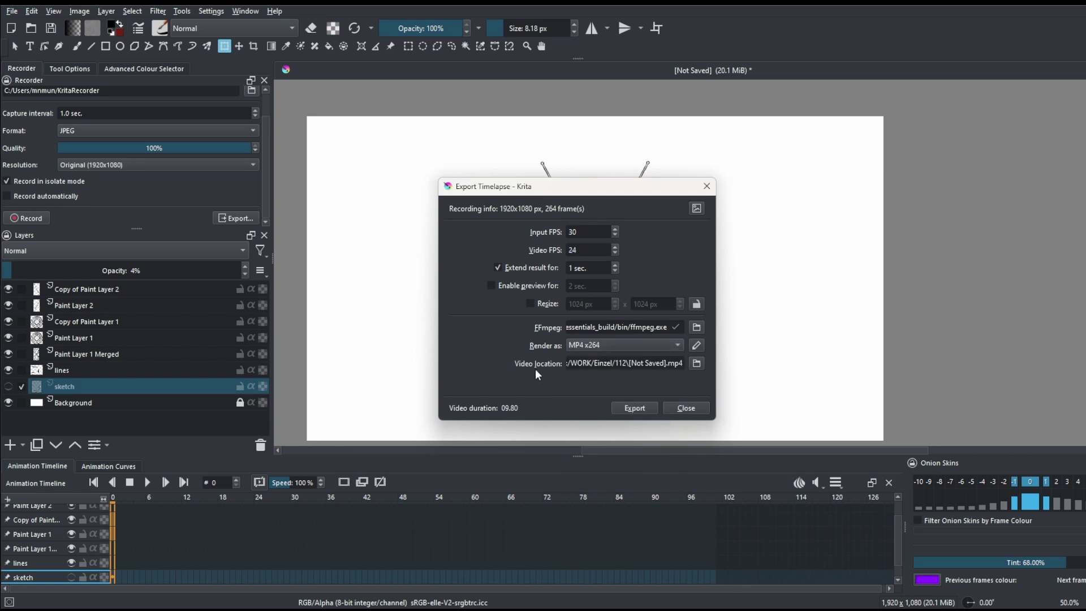
pyautogui.click(647, 405)
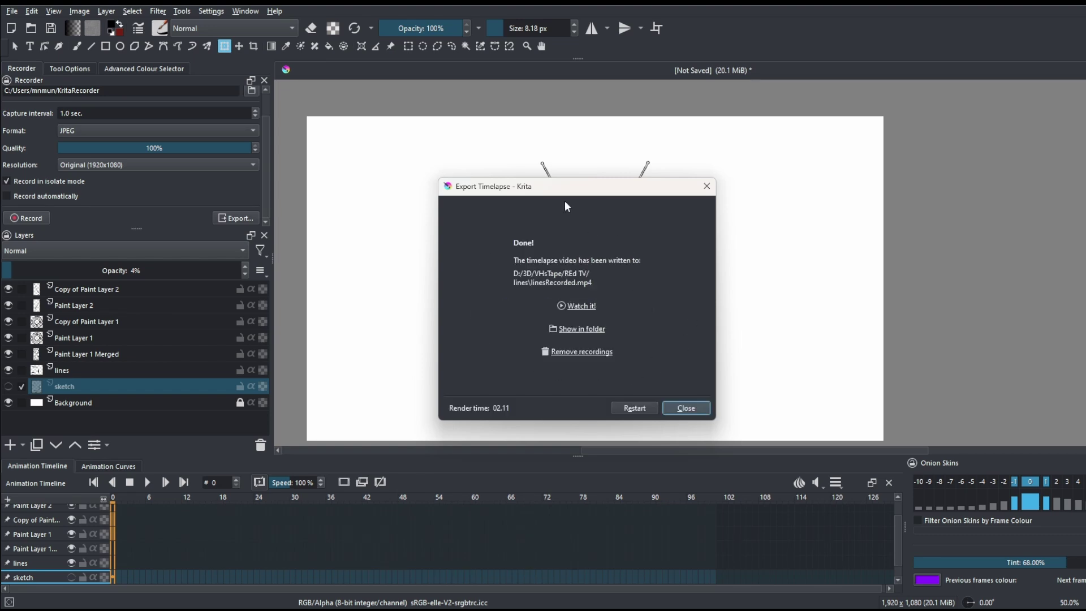
# Step: Delete the stored recordings and show the exported video in its folder
pyautogui.click(582, 351)
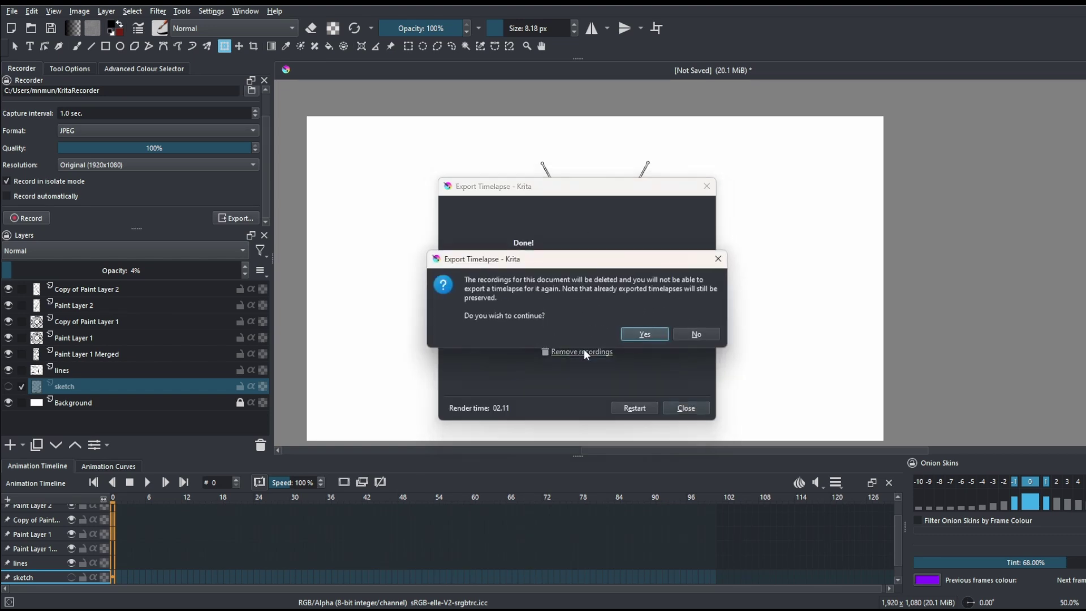
pyautogui.click(633, 331)
pyautogui.click(576, 340)
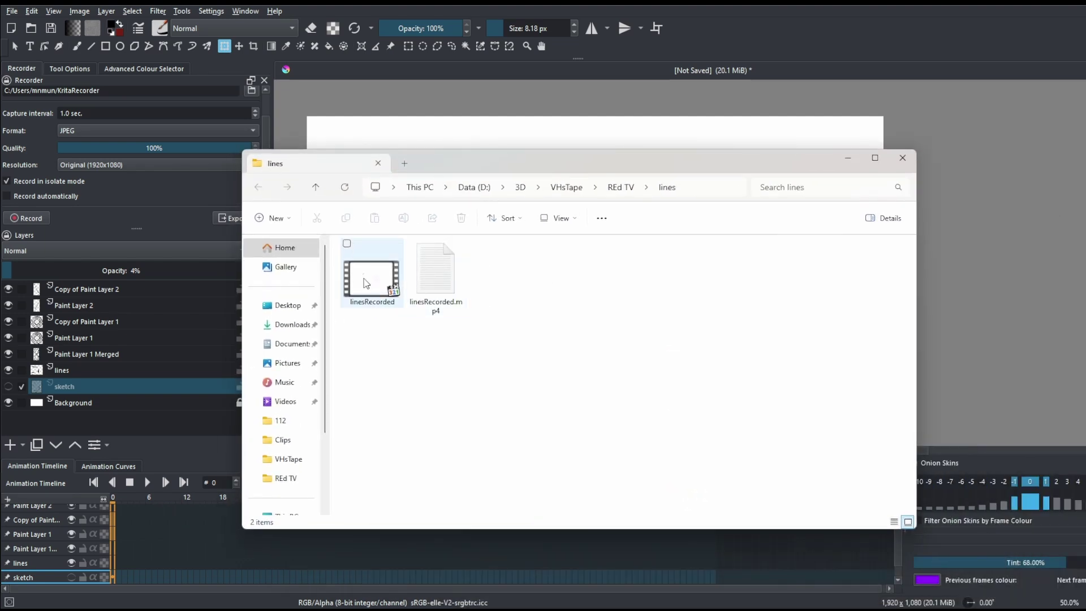
pyautogui.click(368, 283)
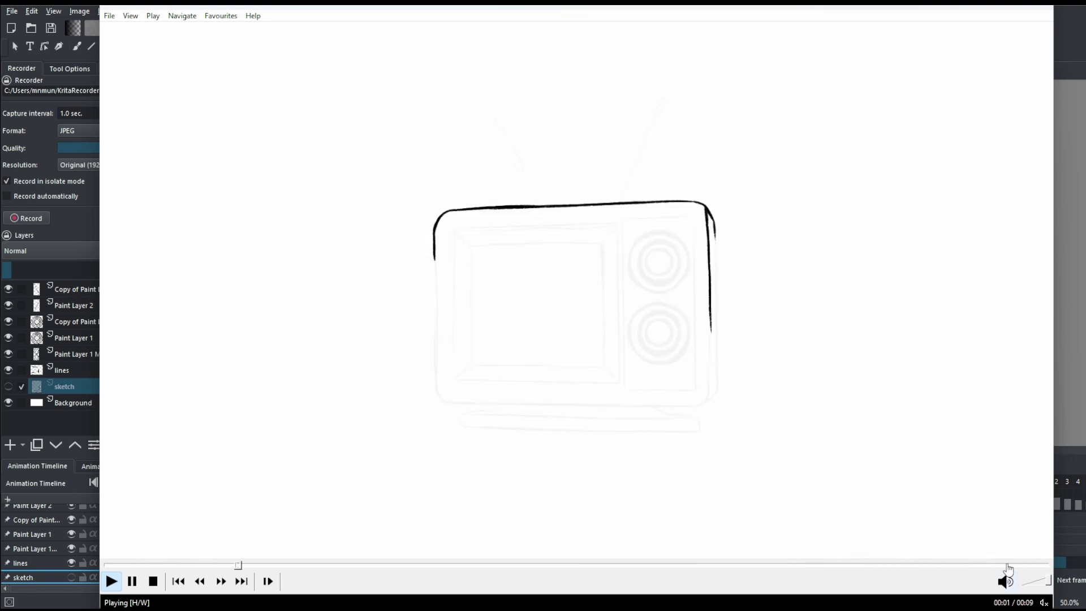
pyautogui.click(1016, 565)
pyautogui.click(697, 411)
pyautogui.press('space')
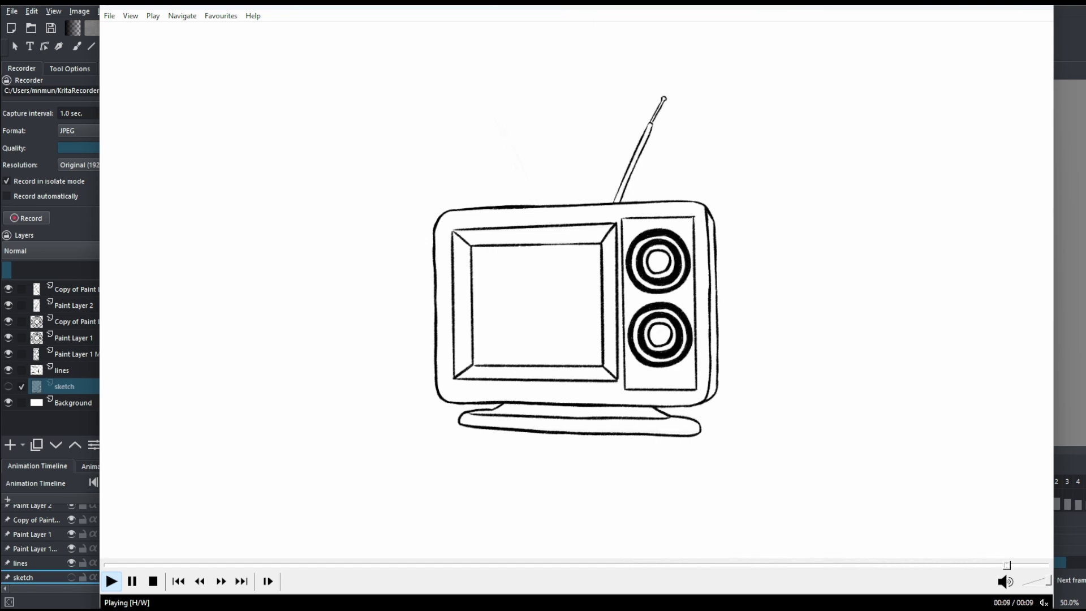
pyautogui.click(1043, 10)
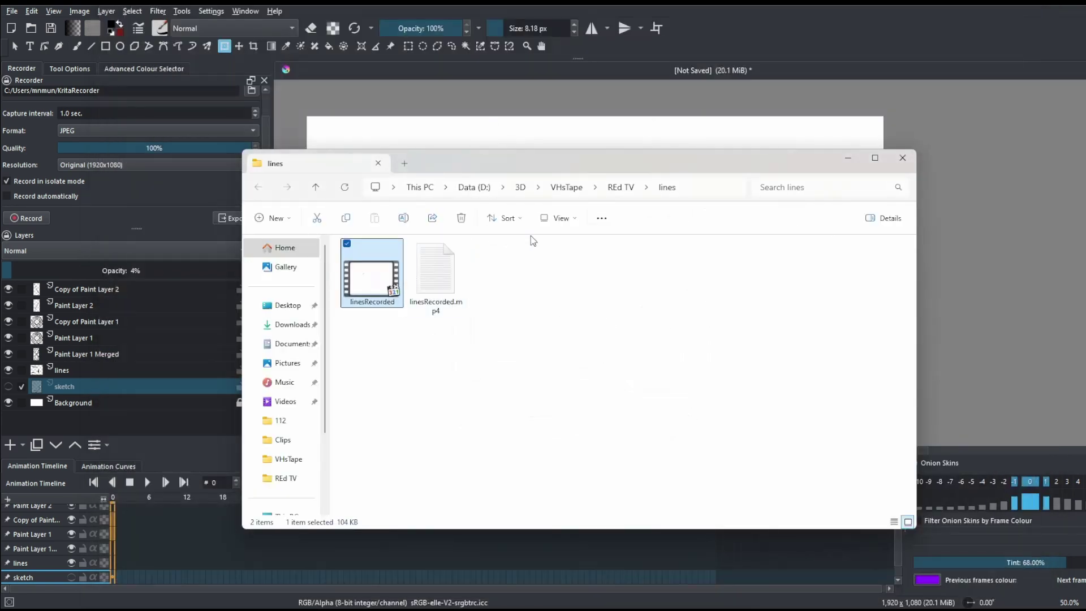
# Step: Close Explorer and the timelapse dialog, then export the drawing as drawnTv.png into the lines folder
pyautogui.click(848, 158)
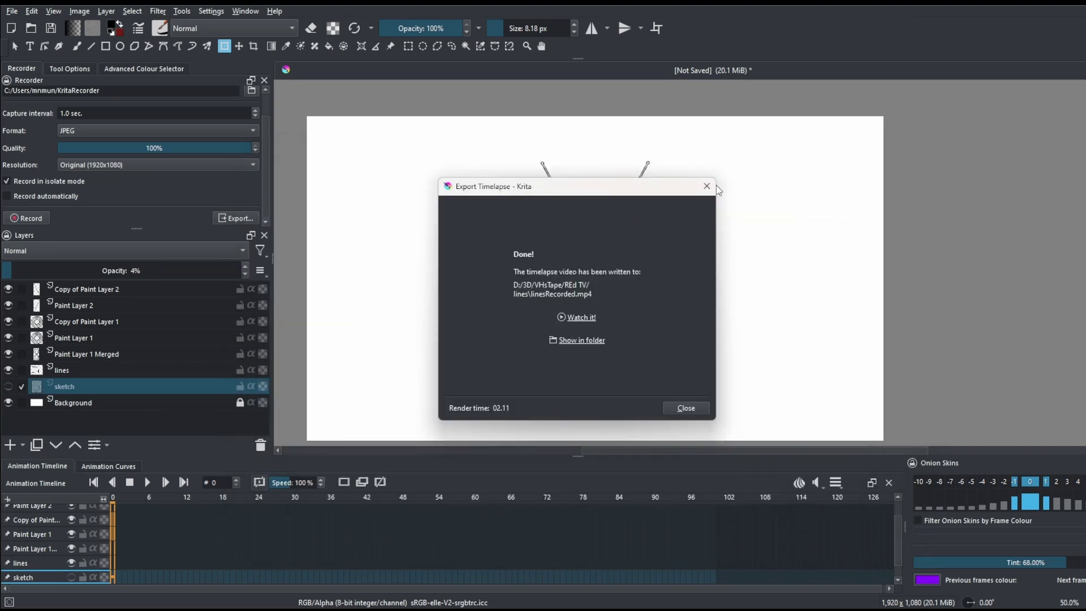
pyautogui.click(706, 187)
pyautogui.hotkey('ctrl', 'shift', 'e')
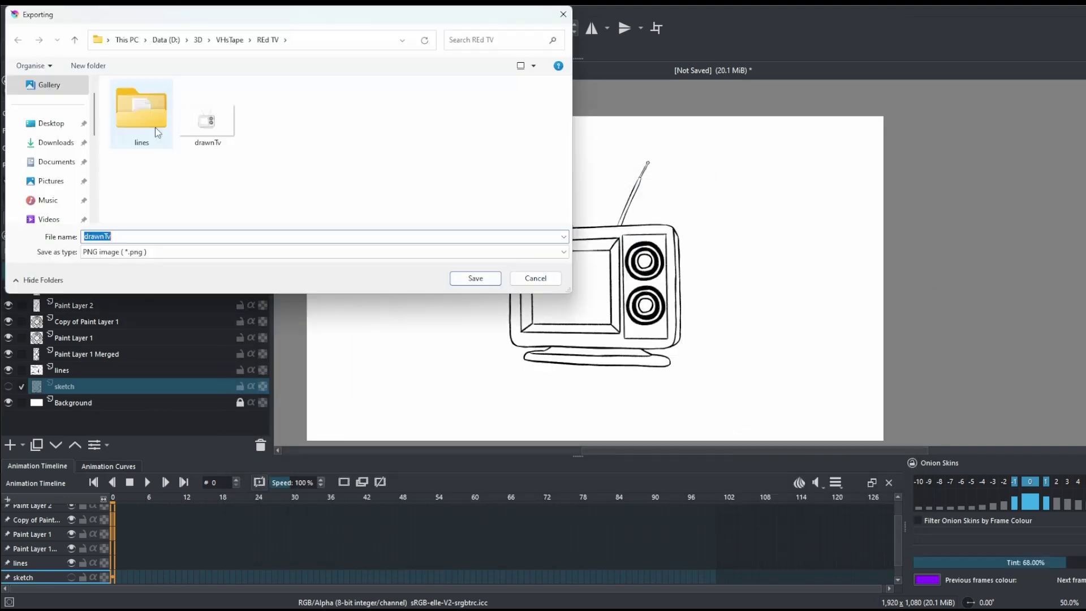
pyautogui.doubleClick(155, 127)
pyautogui.doubleClick(122, 235)
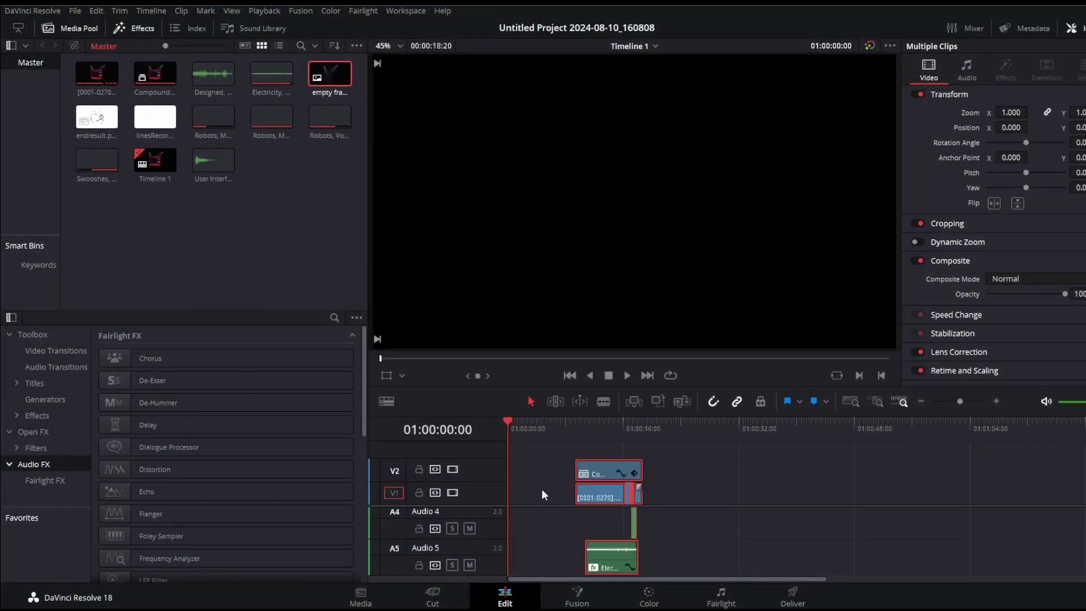
# Step: Place the empty frame image on V1 at the timeline start
pyautogui.scroll(4, 540, 489)
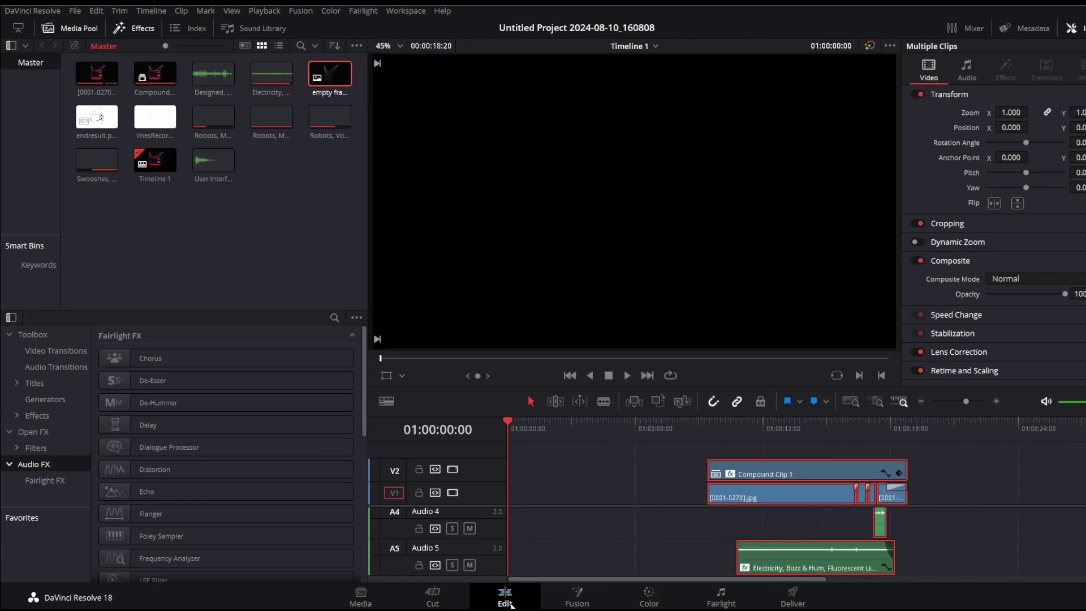
pyautogui.click(358, 601)
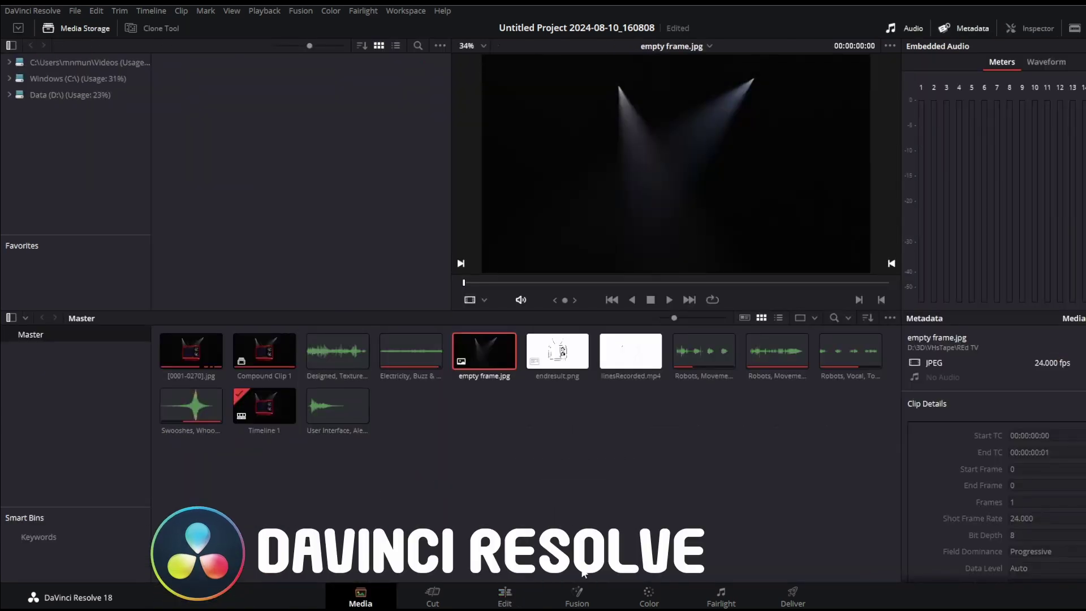
pyautogui.click(505, 597)
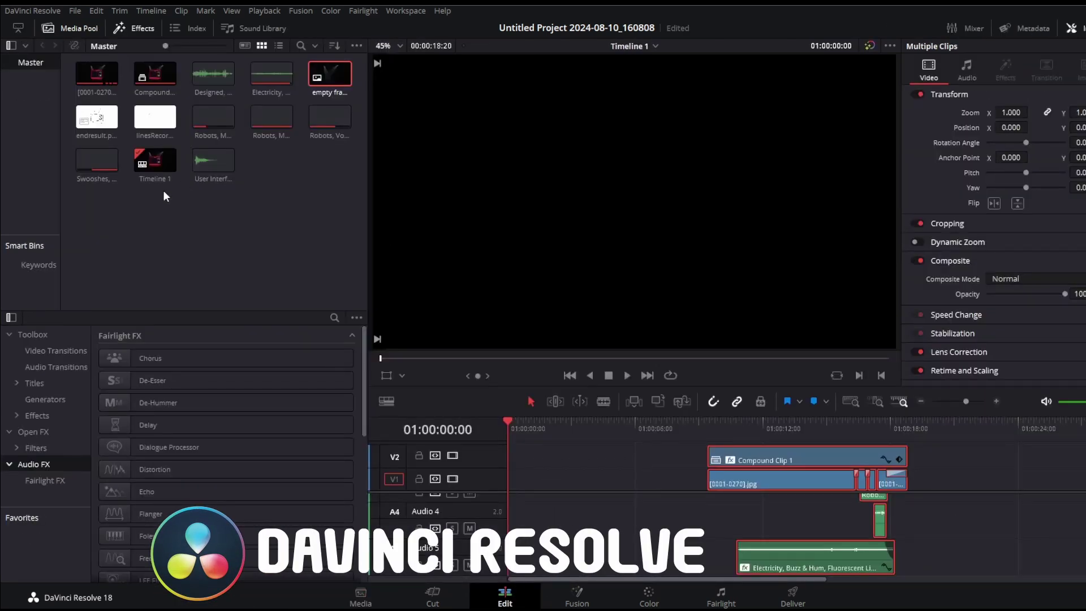
pyautogui.moveTo(339, 85); pyautogui.dragTo(515, 479)
pyautogui.scroll(4, 606, 495)
pyautogui.click(603, 497)
pyautogui.moveTo(534, 440); pyautogui.dragTo(464, 446)
# Step: Add linesRecorded.mp4 on a new V3 track above the empty frame image
pyautogui.moveTo(155, 118); pyautogui.dragTo(514, 491)
pyautogui.moveTo(557, 451); pyautogui.dragTo(552, 440)
pyautogui.click(574, 503)
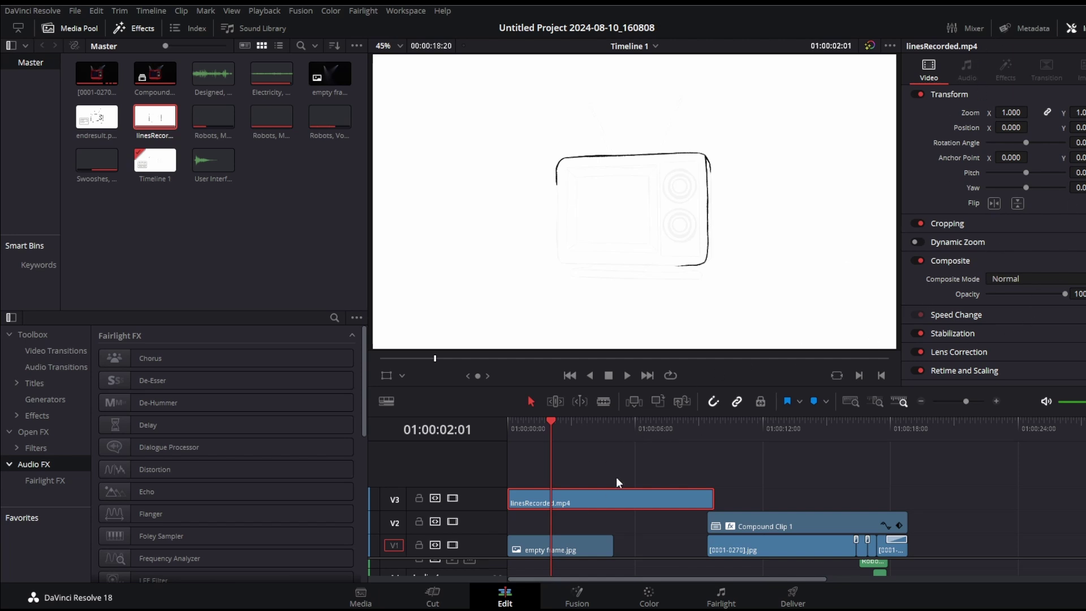
# Step: Speed up linesRecorded.mp4 with Change Clip Speed and preview the result
pyautogui.rightClick(605, 501)
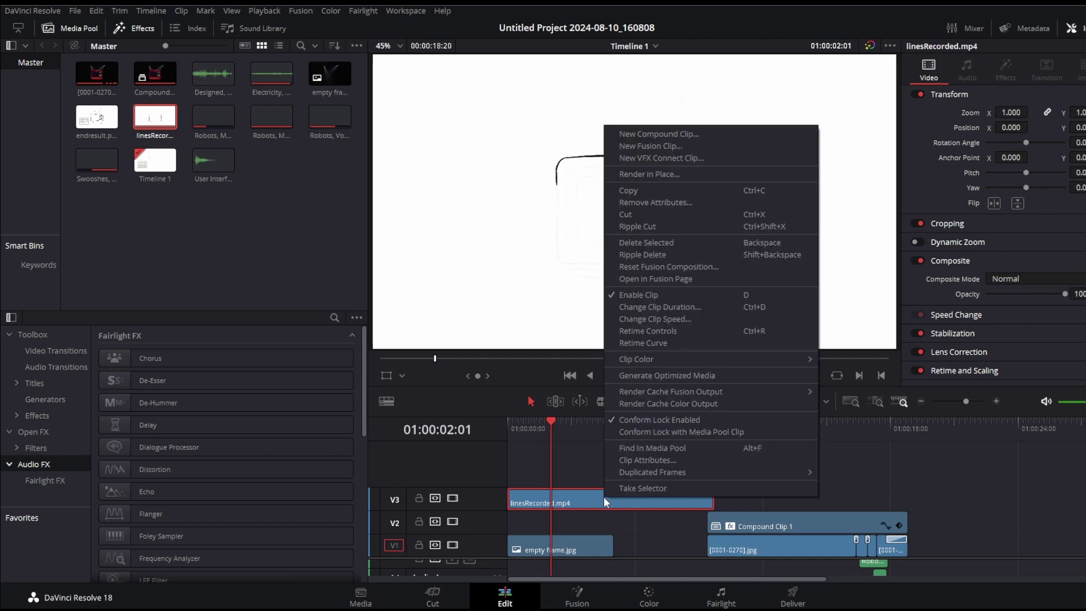
pyautogui.click(670, 314)
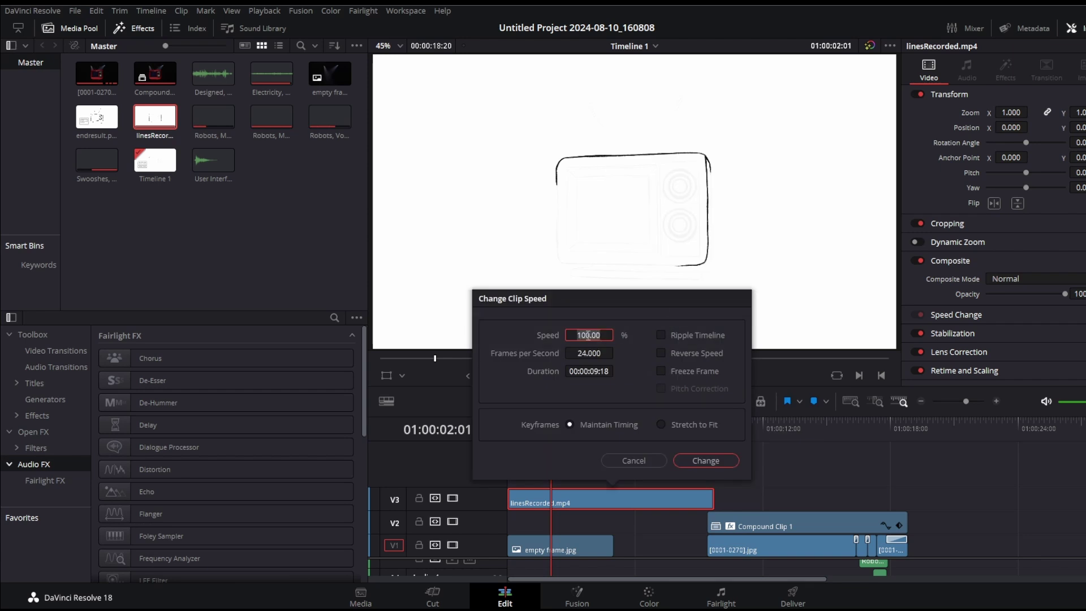
pyautogui.press('Return')
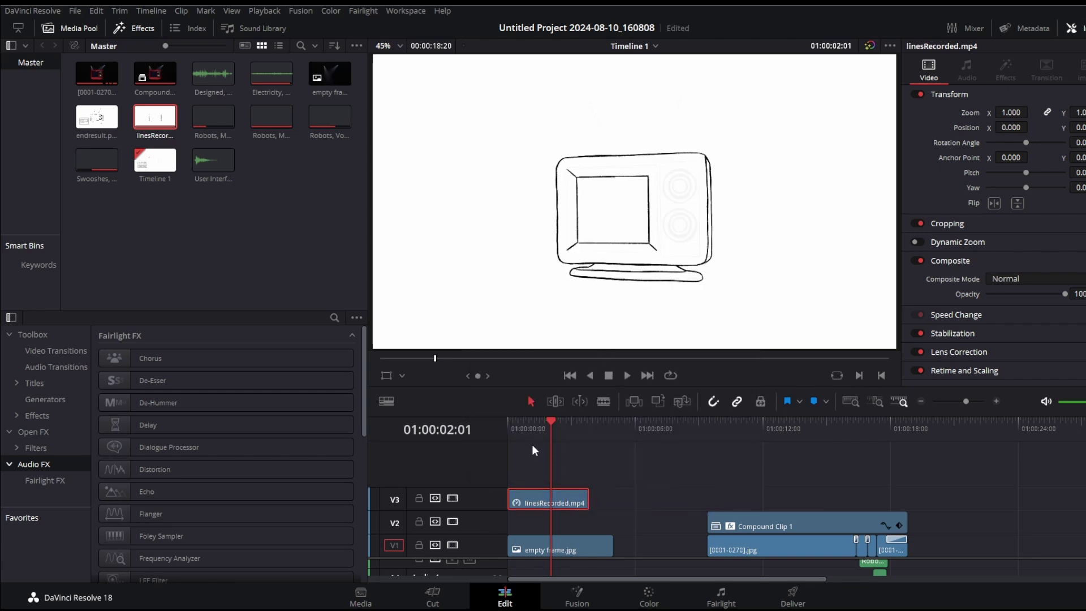
pyautogui.press('Home')
pyautogui.press('space')
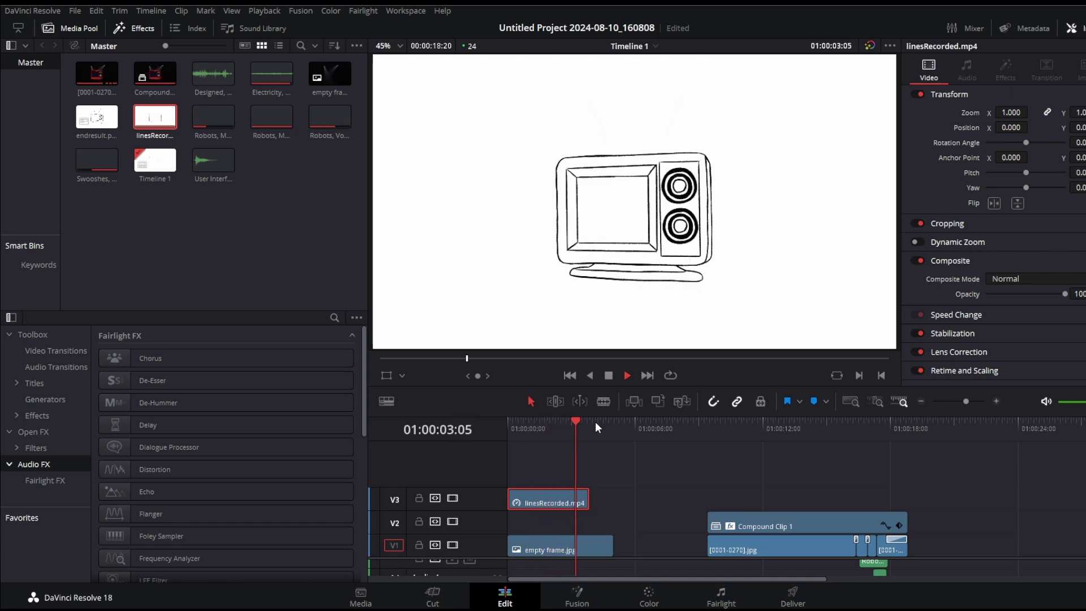
pyautogui.press('space')
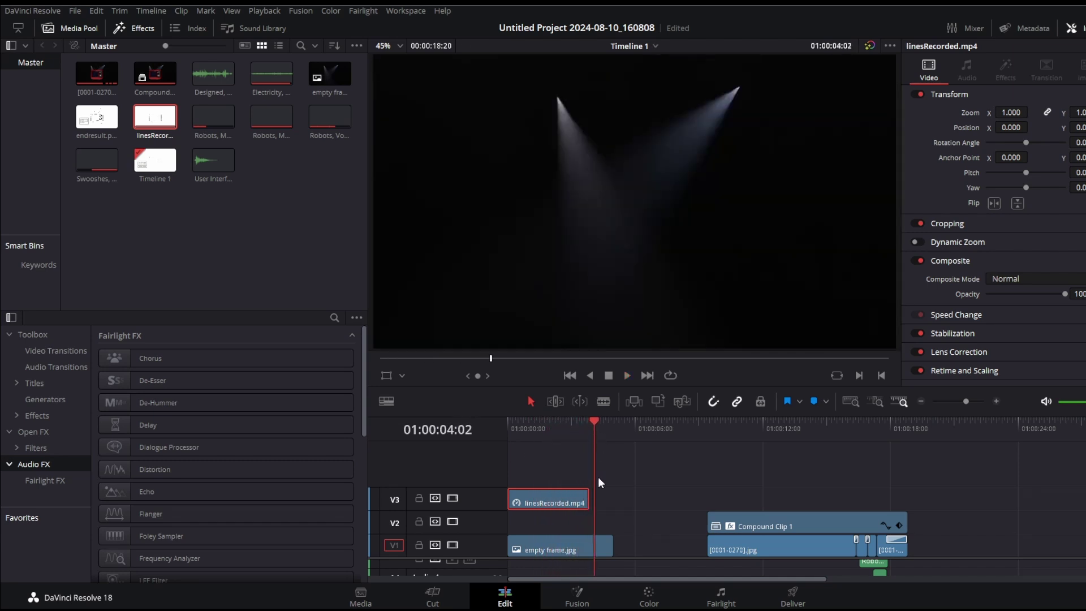
pyautogui.click(537, 432)
pyautogui.press('Home')
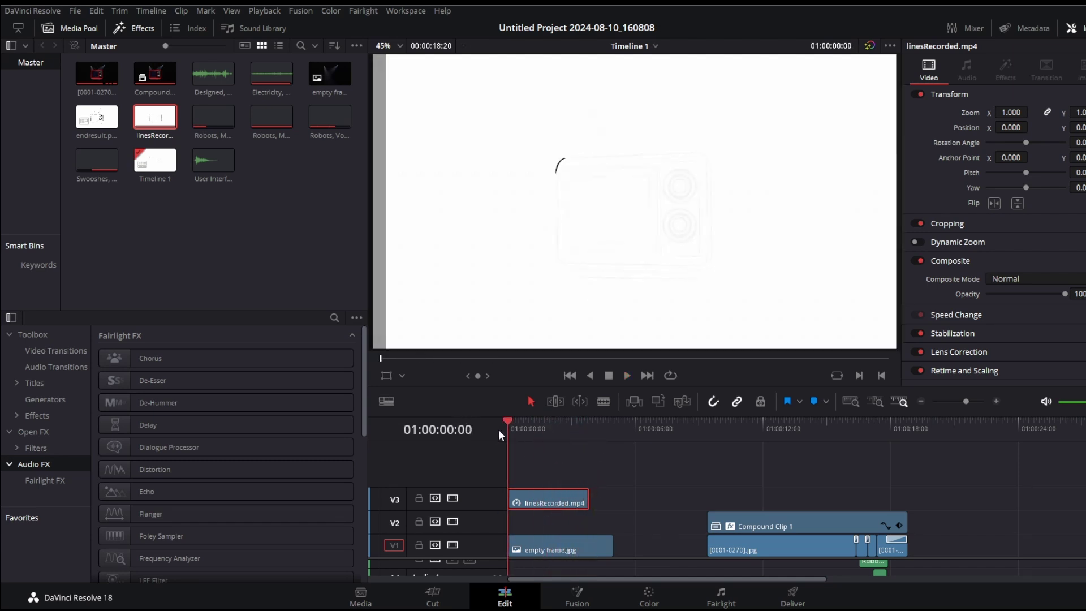
pyautogui.press('Right')
pyautogui.press('Right')
pyautogui.press('Right')
pyautogui.press('Right')
# Step: Move the timelapse clip down onto V2 above the empty frame image and play it
pyautogui.moveTo(544, 500); pyautogui.dragTo(545, 518)
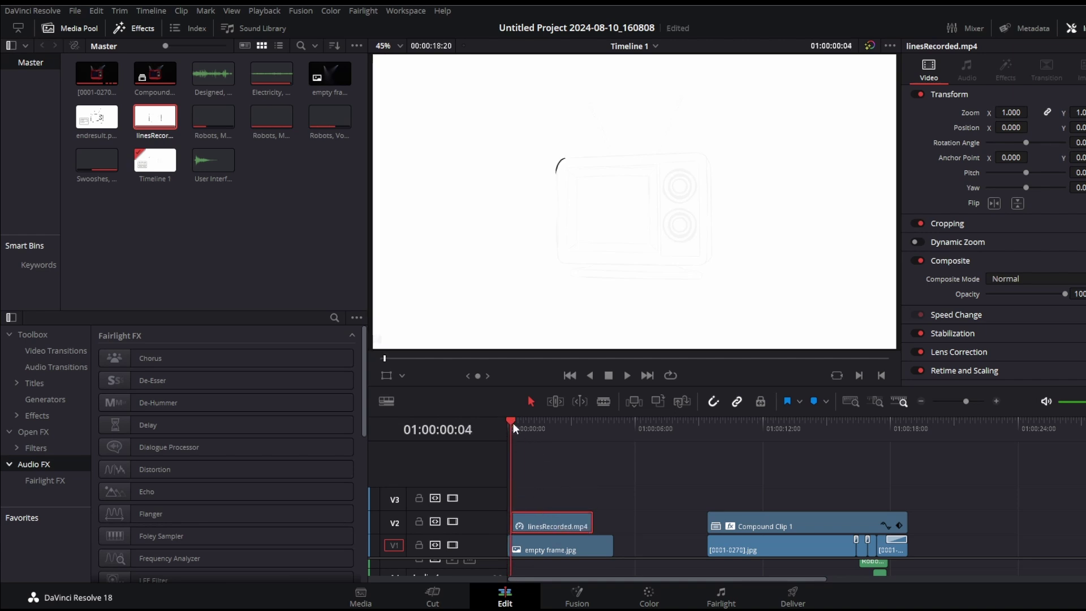
pyautogui.press('Left')
pyautogui.press('space')
pyautogui.press('space')
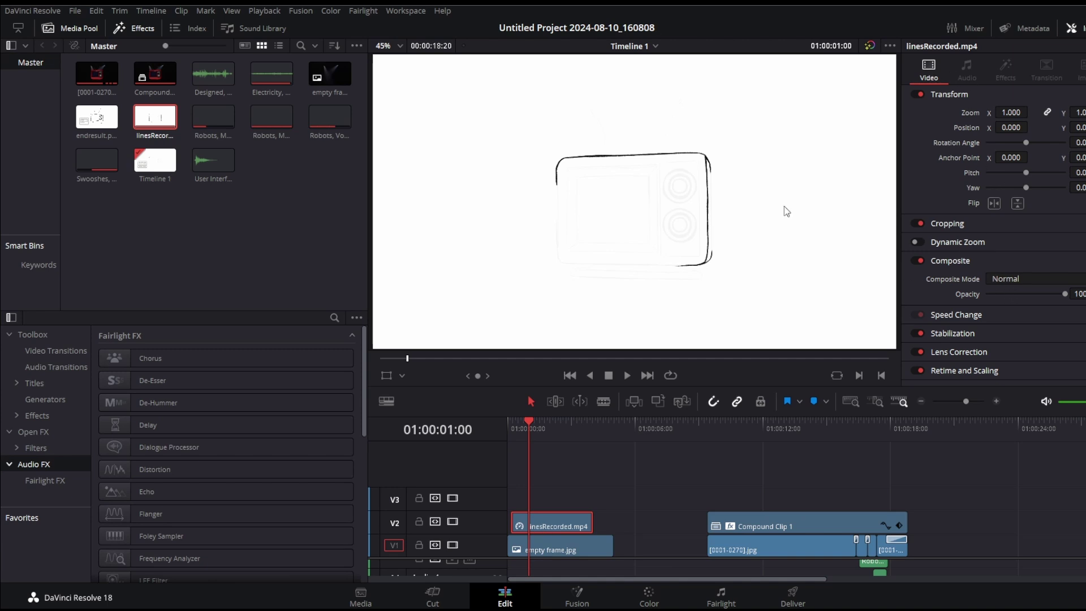
pyautogui.click(1072, 28)
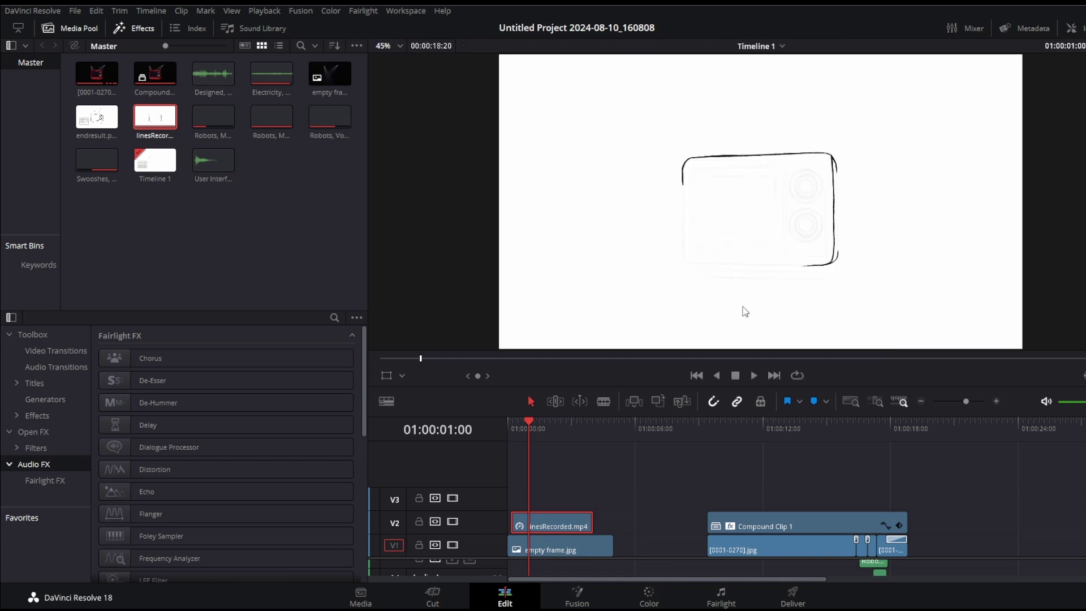
pyautogui.click(1072, 28)
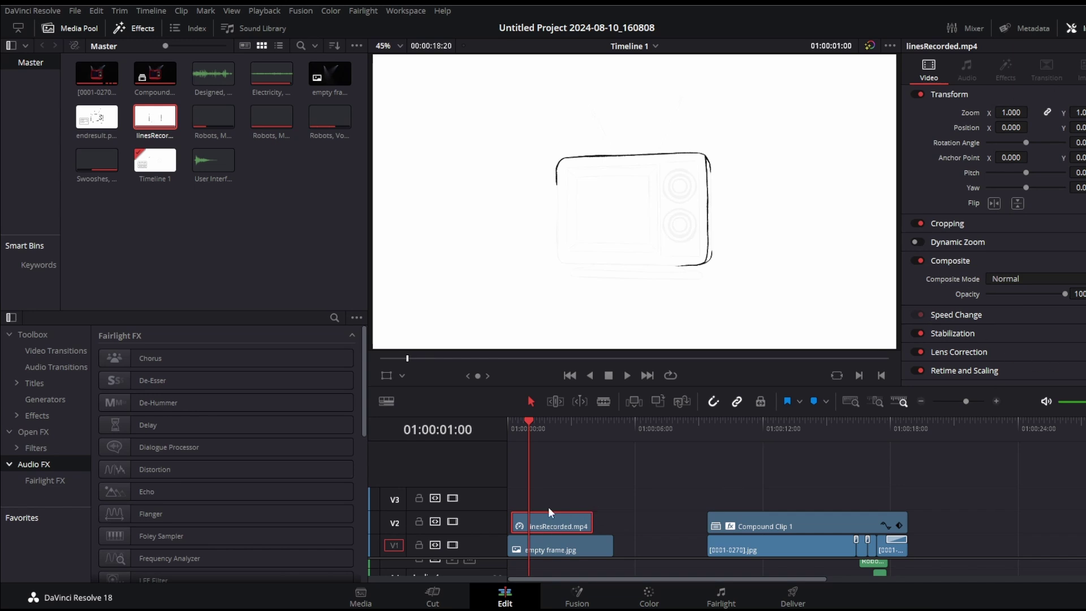
# Step: Try the Add composite mode on the timelapse clip and play it back
pyautogui.click(996, 277)
pyautogui.click(1003, 312)
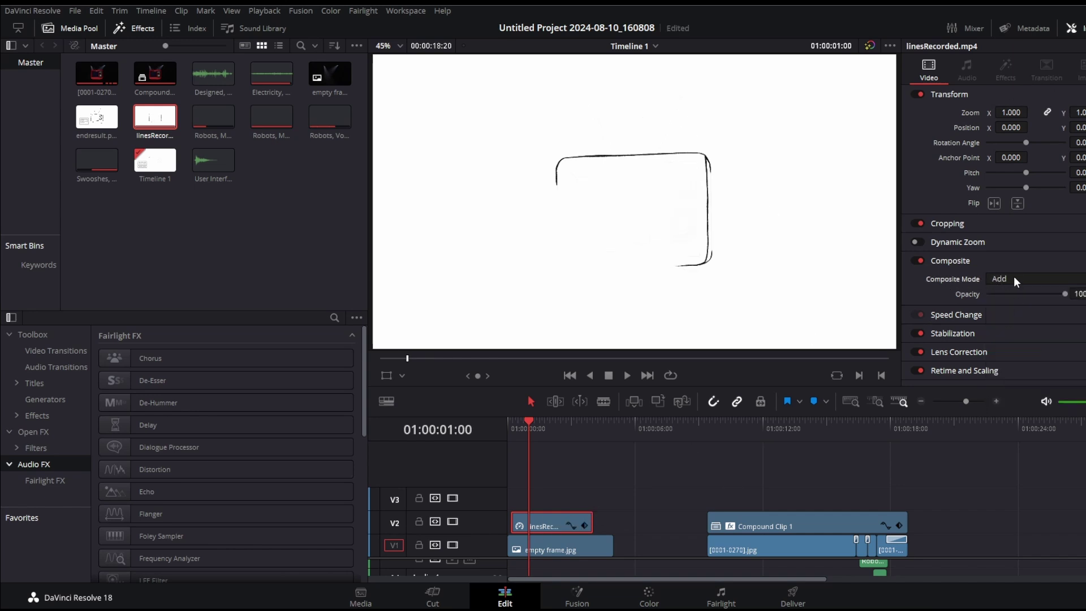
pyautogui.scroll(-1, 1013, 276)
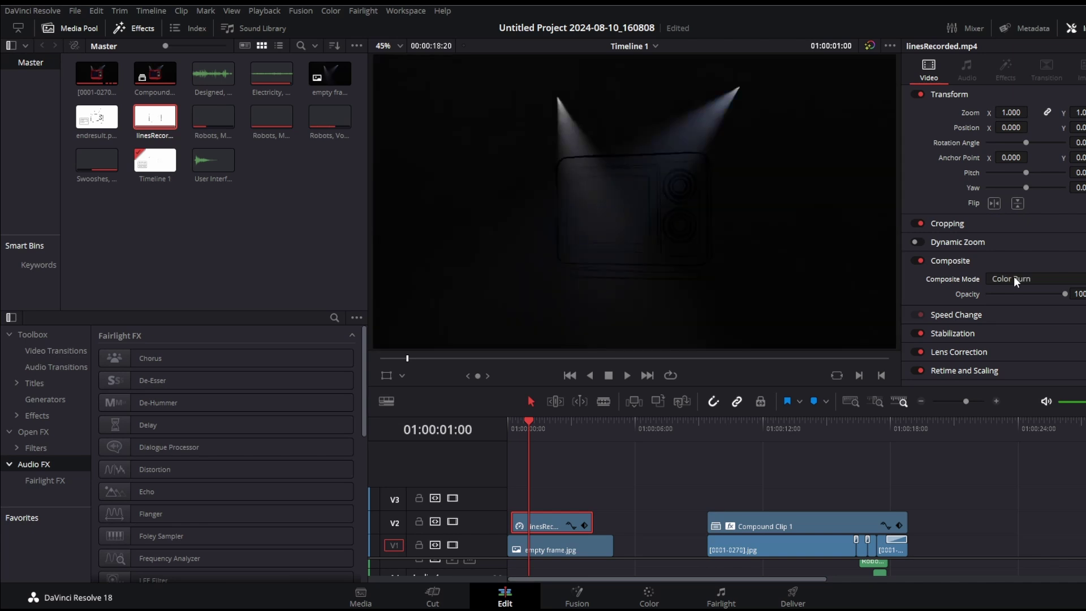
pyautogui.scroll(-3, 1014, 276)
pyautogui.scroll(-2, 1013, 276)
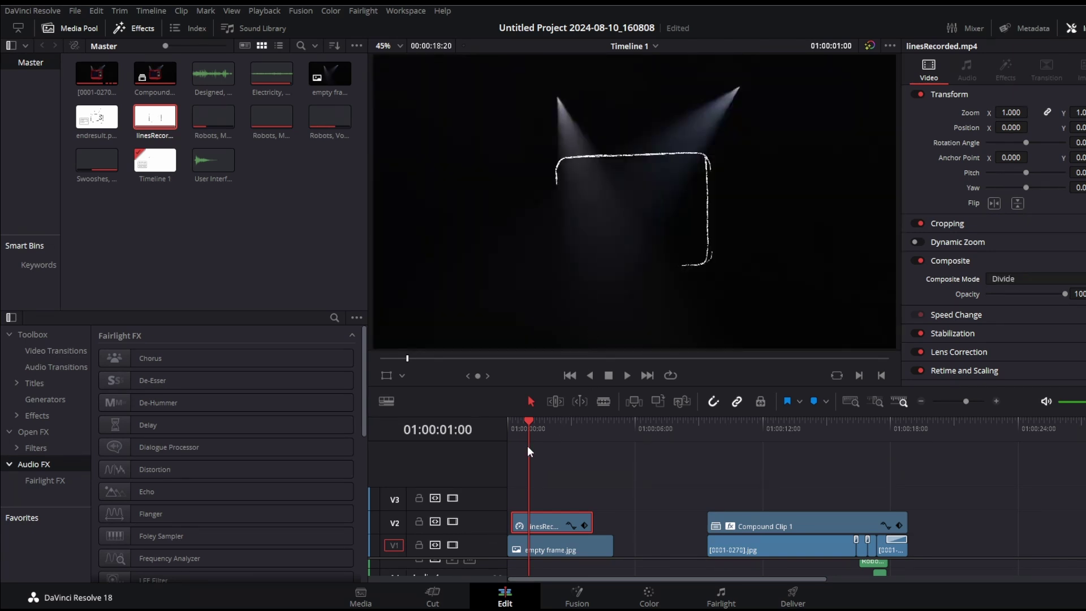
pyautogui.press('Home')
pyautogui.press('space')
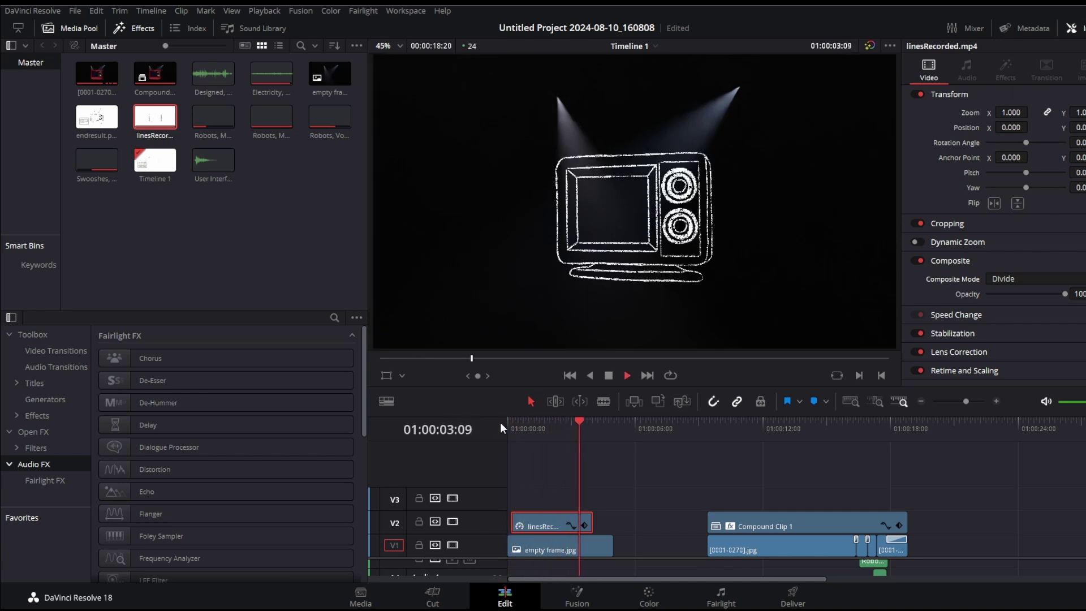
pyautogui.press('space')
# Step: Reopen the clip's composite mode list in the Inspector to pick another mode
pyautogui.scroll(2, 671, 226)
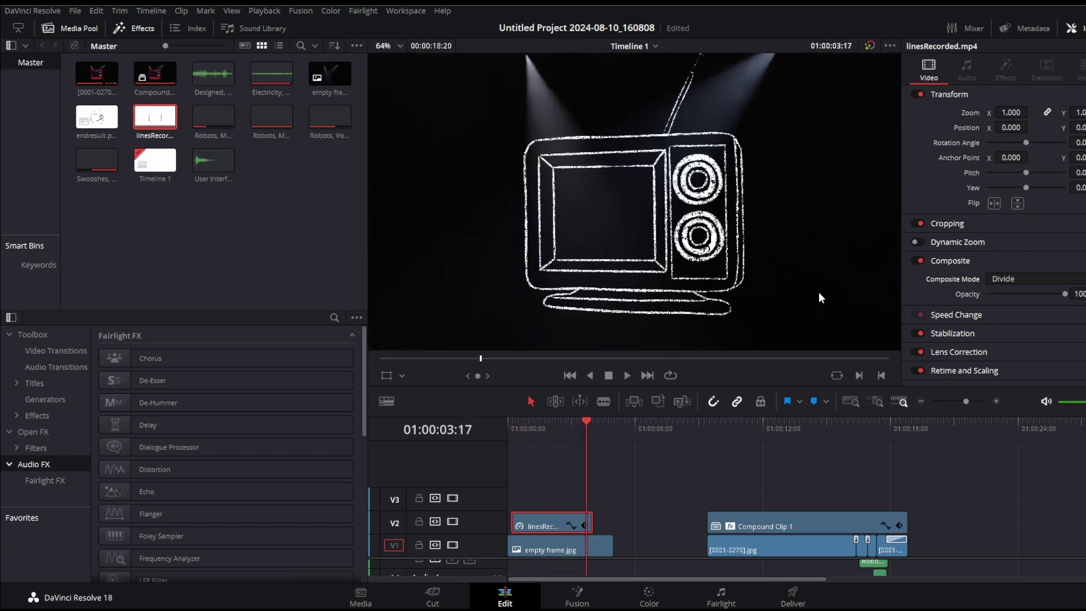
pyautogui.scroll(5, 1002, 278)
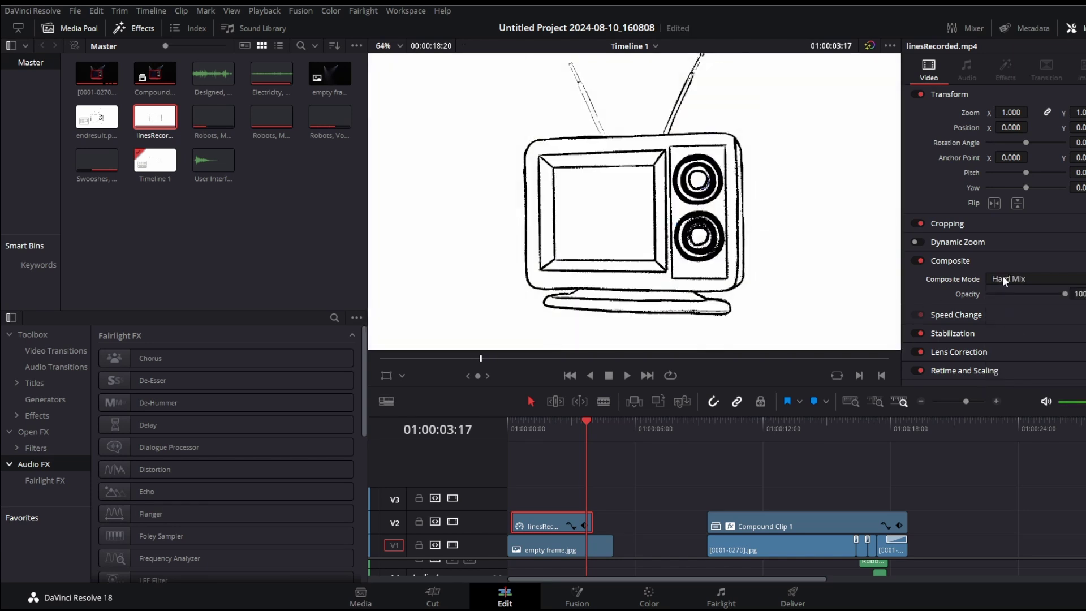
pyautogui.scroll(-10, 1002, 277)
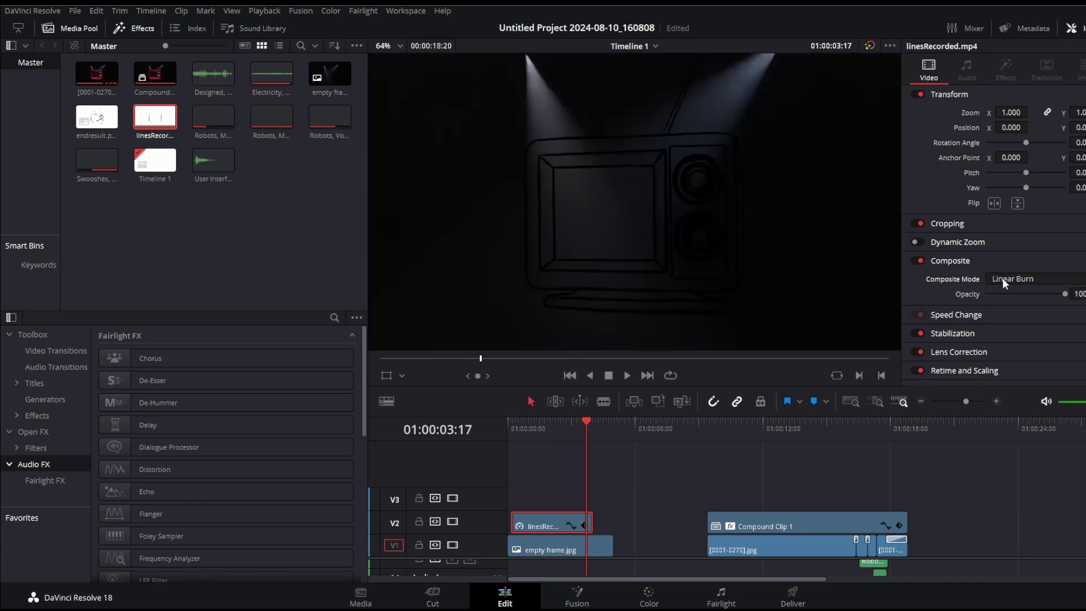
pyautogui.scroll(8, 1002, 280)
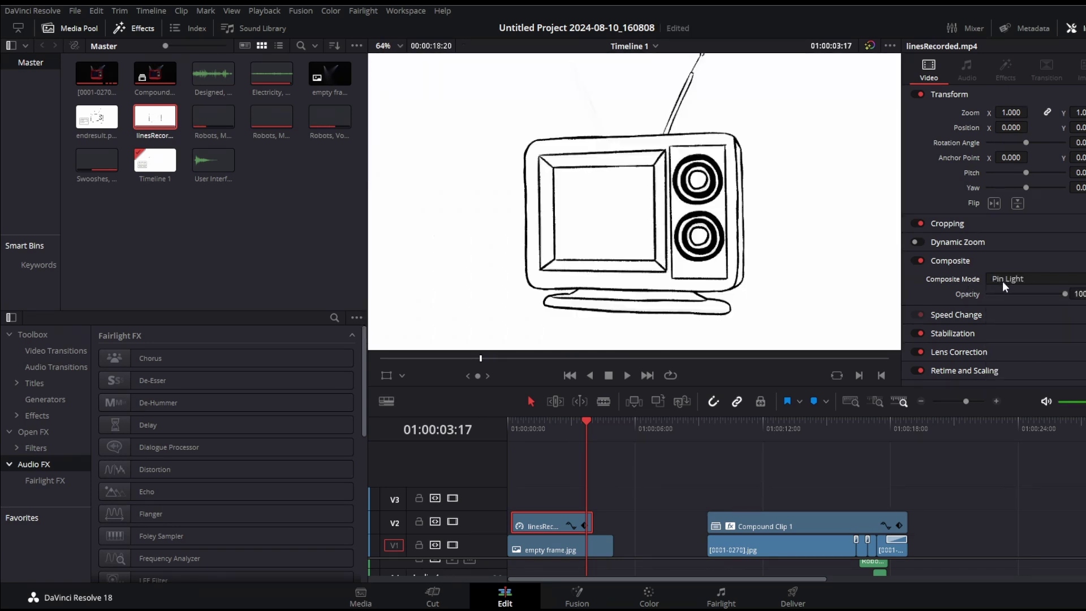
pyautogui.click(1003, 281)
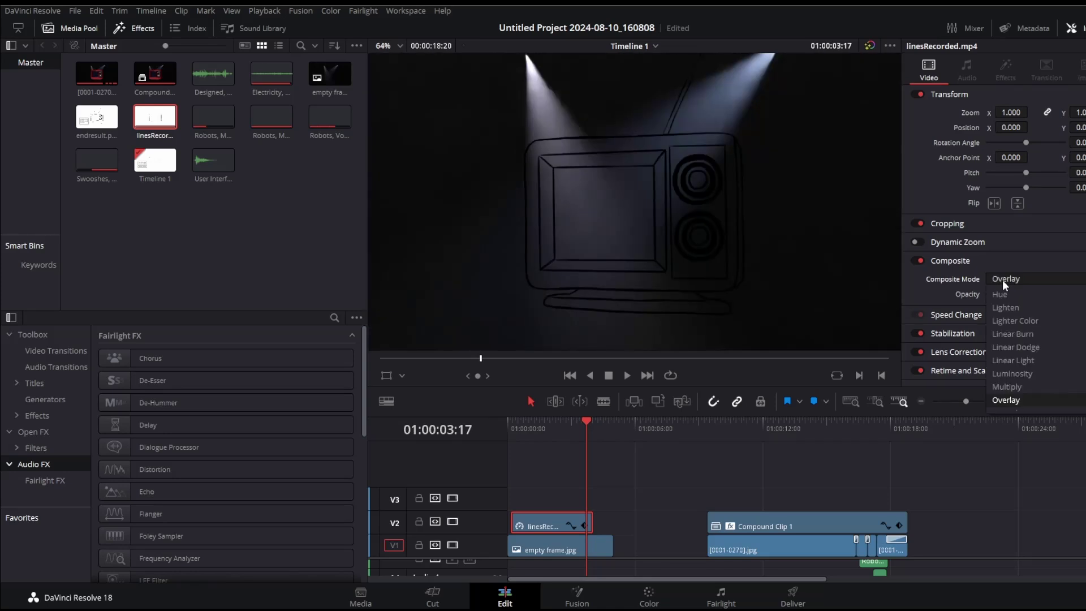
pyautogui.scroll(15, 1032, 368)
# Step: Reset composite mode to Normal and apply the Open FX Invert Color effect to linesRecorded.mp4
pyautogui.click(1033, 295)
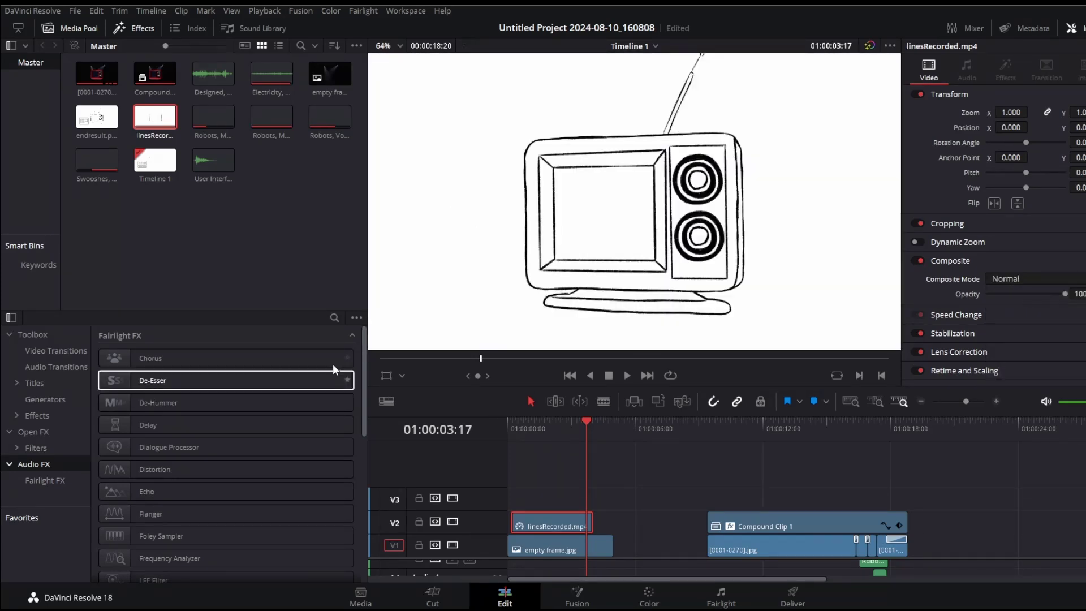
pyautogui.click(67, 416)
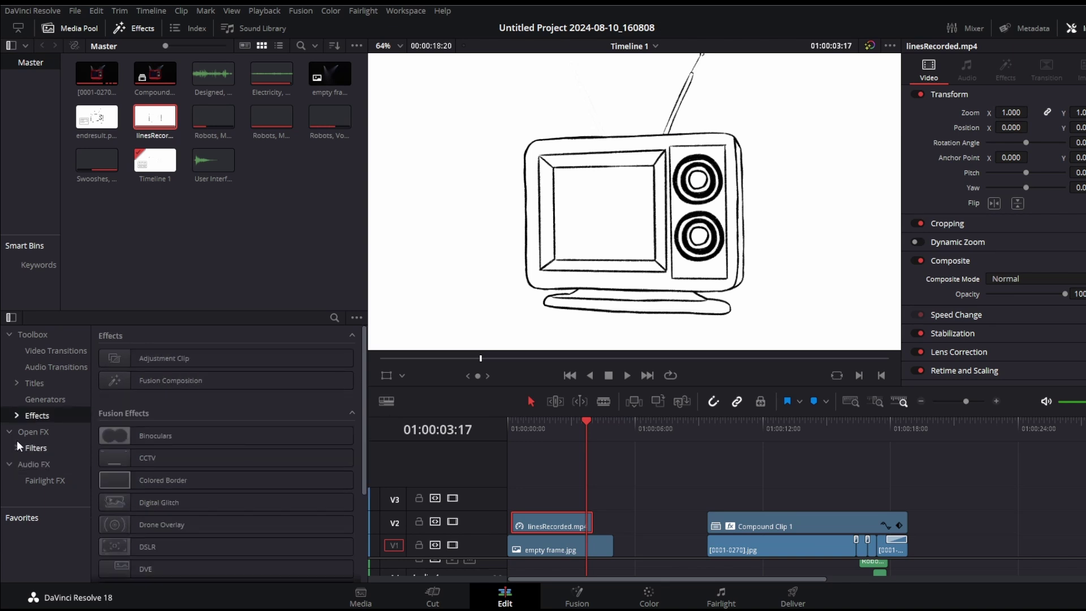
pyautogui.click(34, 433)
pyautogui.click(335, 317)
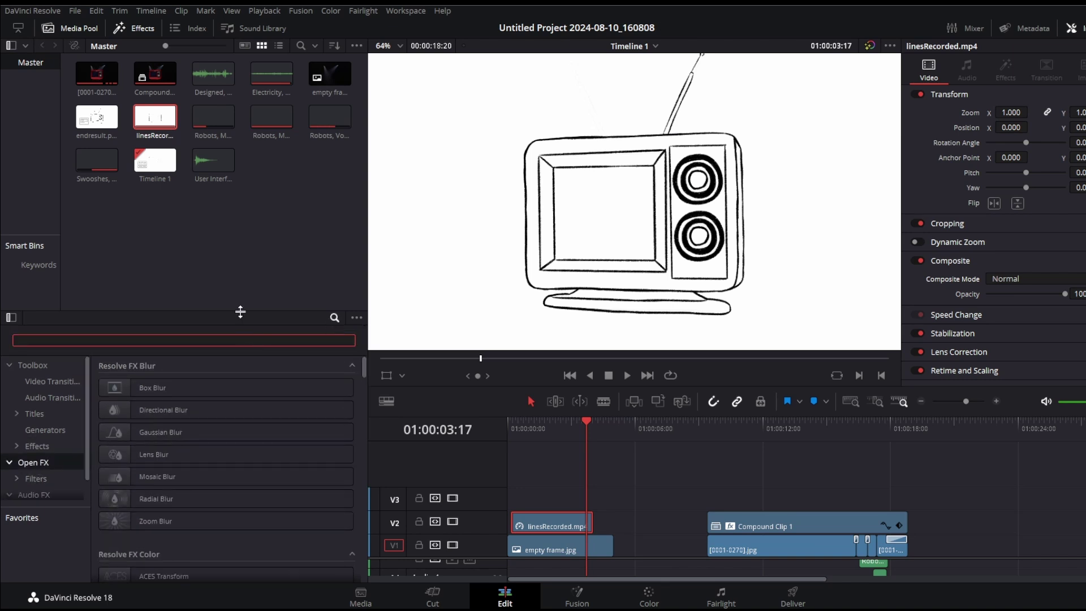
pyautogui.write('invert')
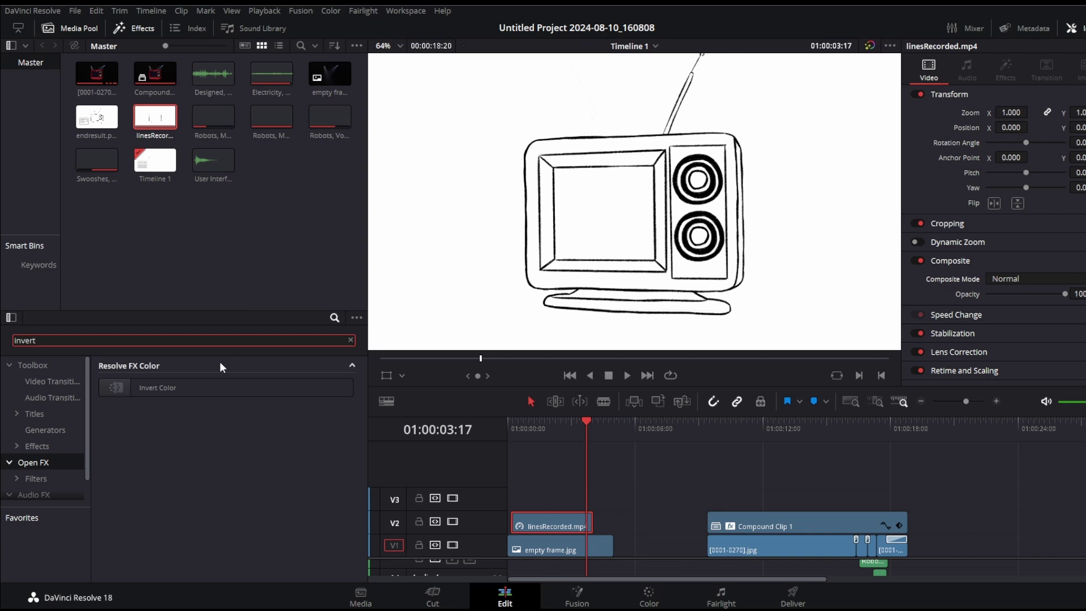
pyautogui.moveTo(159, 387); pyautogui.dragTo(544, 508)
# Step: Set the inverted clip's composite mode to Difference over the spotlit background
pyautogui.click(535, 422)
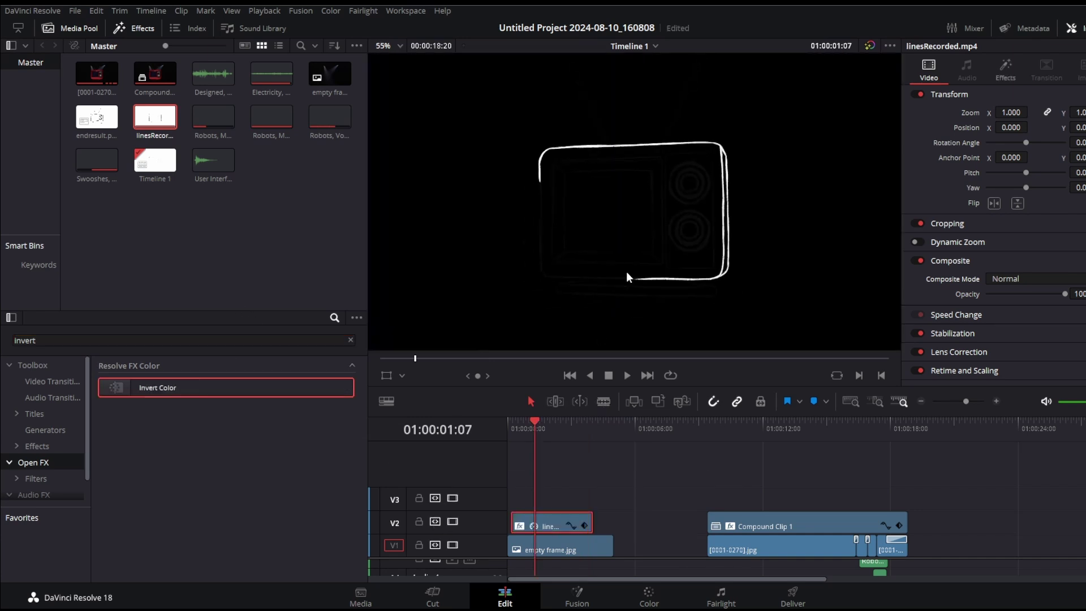
pyautogui.scroll(-2, 689, 255)
pyautogui.click(1019, 276)
pyautogui.click(1005, 310)
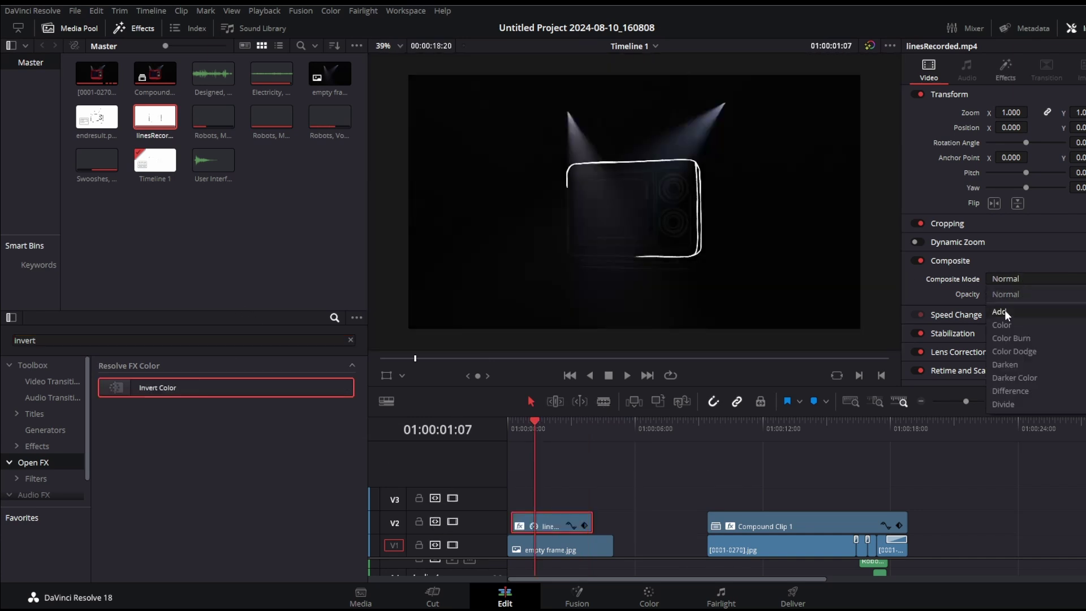
pyautogui.scroll(2, 644, 202)
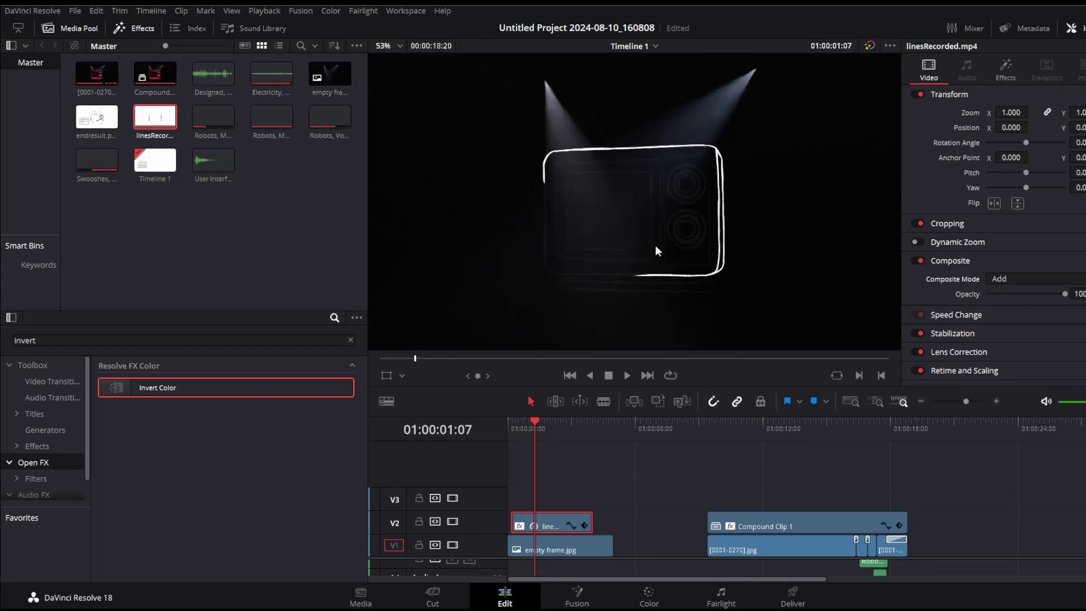
# Step: On the Color page, bend the custom curve into a steep S-shape, crushing greys to white lines
pyautogui.click(649, 597)
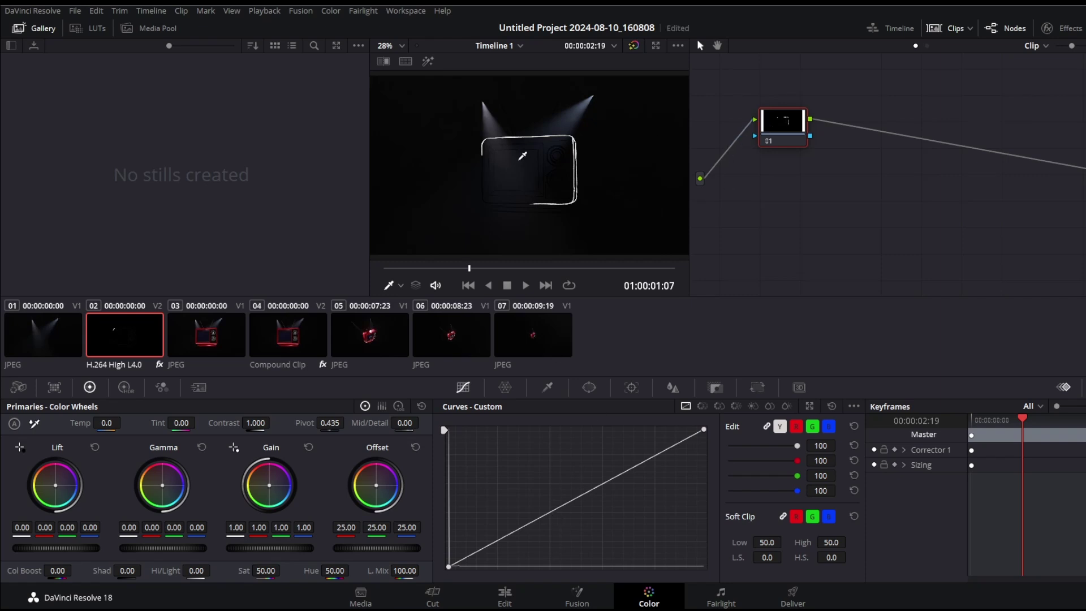
pyautogui.scroll(3, 532, 159)
pyautogui.scroll(1, 532, 159)
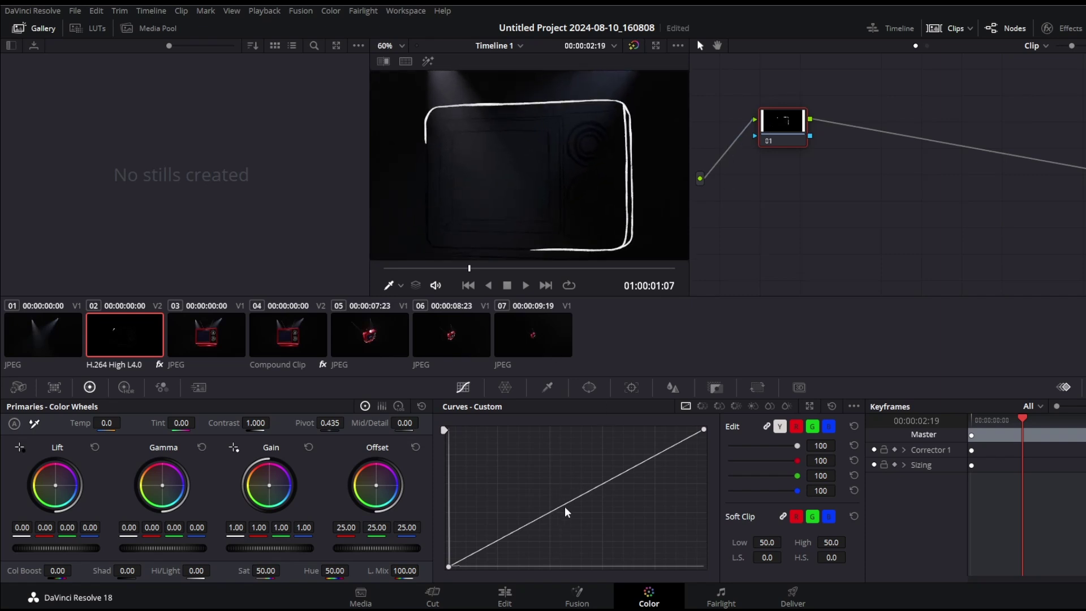
pyautogui.moveTo(579, 498); pyautogui.dragTo(583, 550)
pyautogui.moveTo(666, 491); pyautogui.dragTo(640, 466)
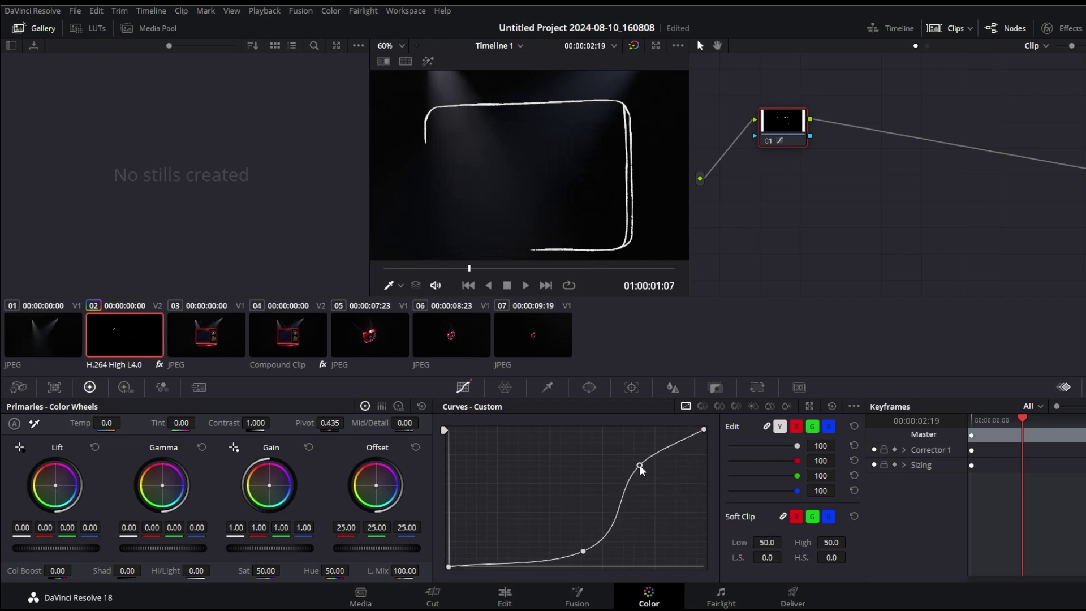
pyautogui.moveTo(542, 568); pyautogui.dragTo(526, 566)
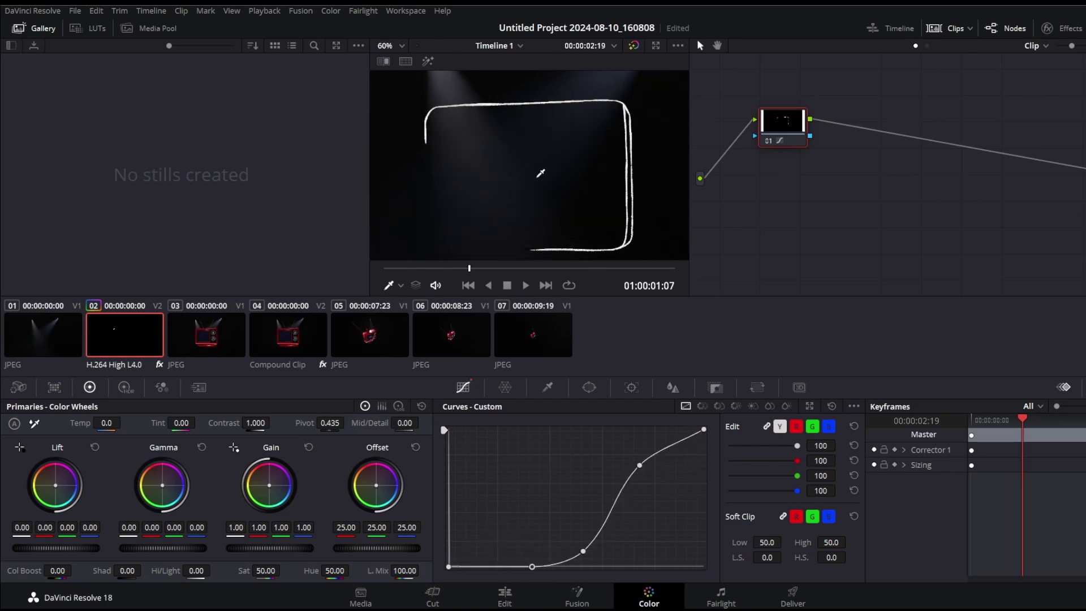
pyautogui.click(504, 595)
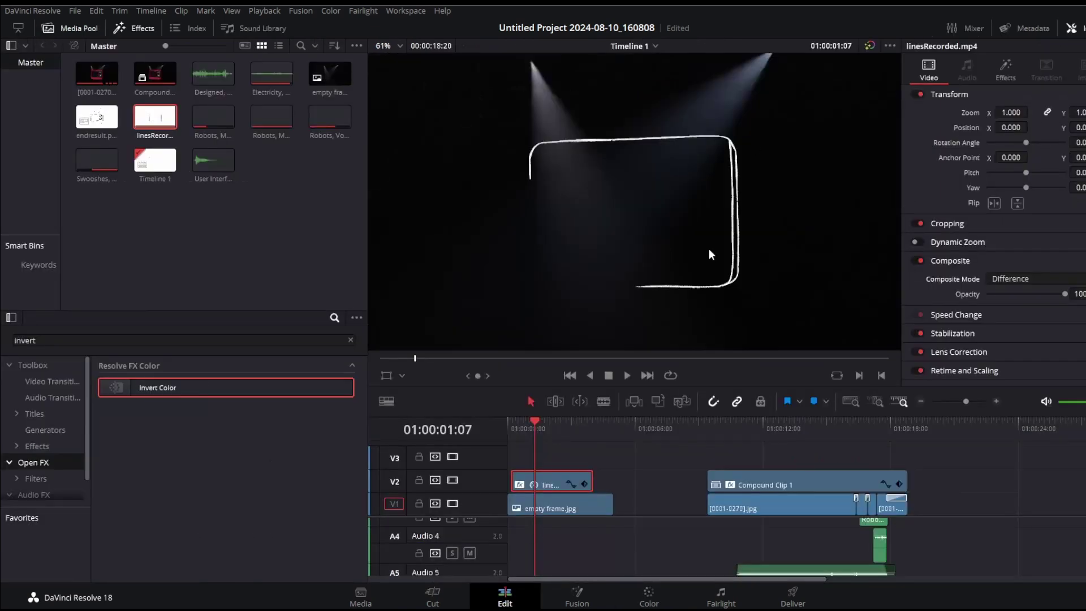
pyautogui.moveTo(594, 429); pyautogui.dragTo(487, 430)
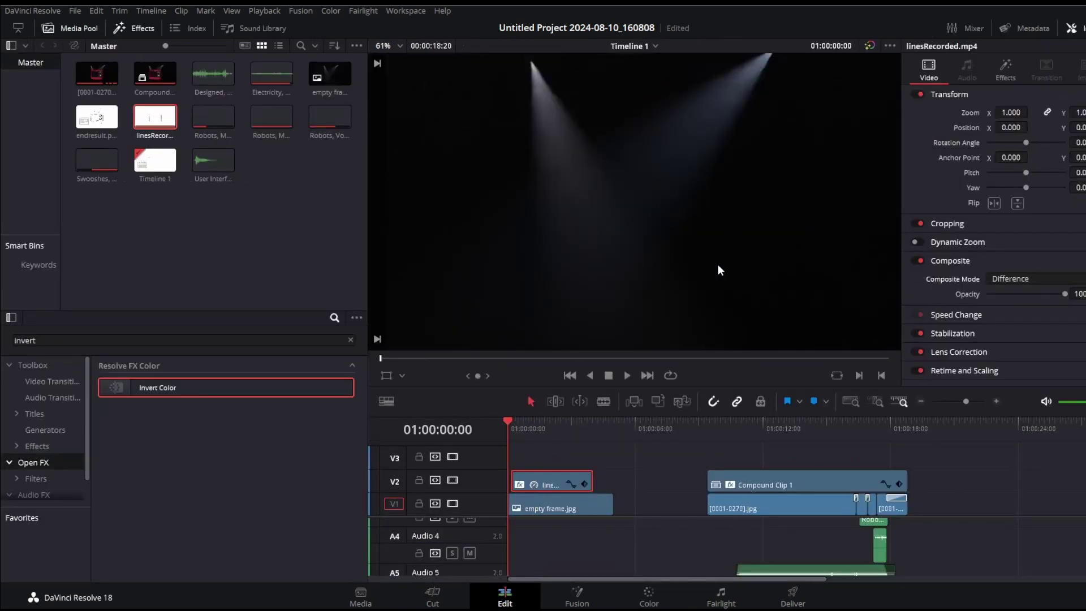
pyautogui.scroll(-3, 717, 270)
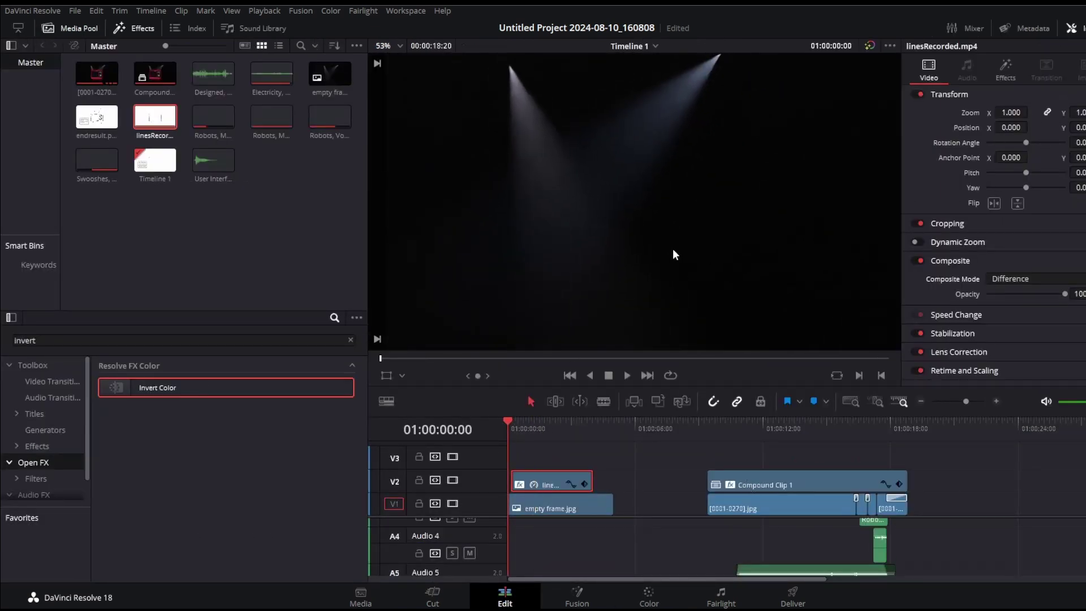
pyautogui.scroll(-3, 672, 261)
pyautogui.press('space')
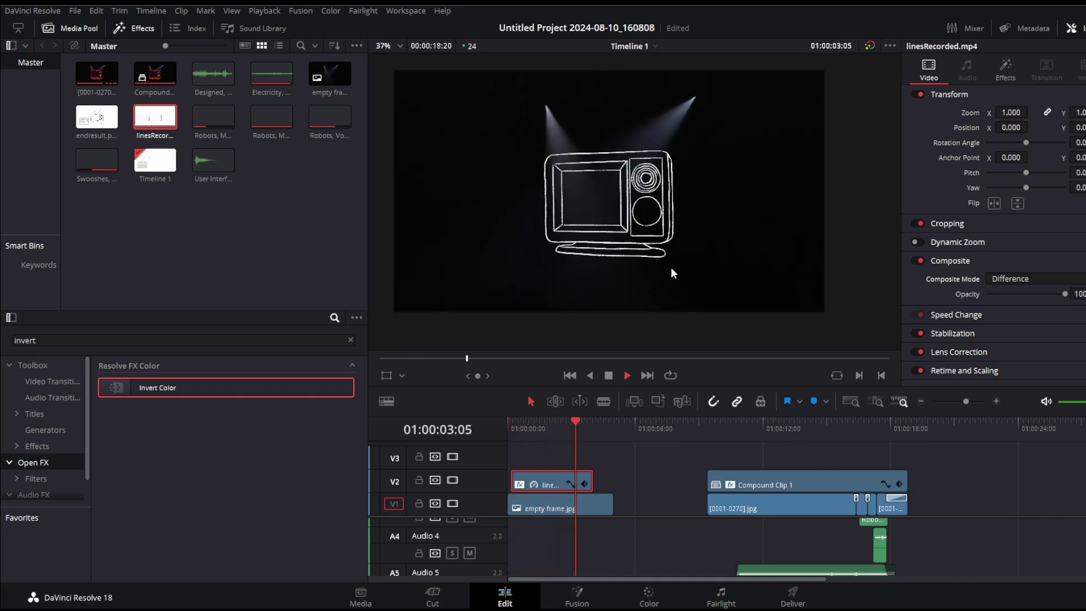
pyautogui.press('space')
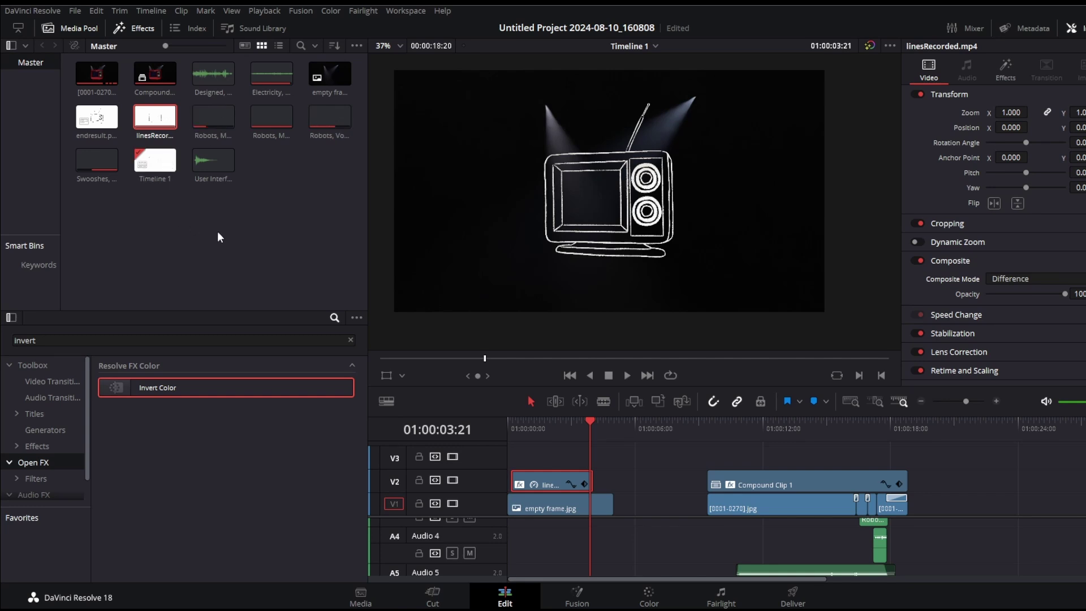
# Step: Place endresult.png on V3, shorten it, and apply Invert Color to it
pyautogui.moveTo(96, 117); pyautogui.dragTo(596, 461)
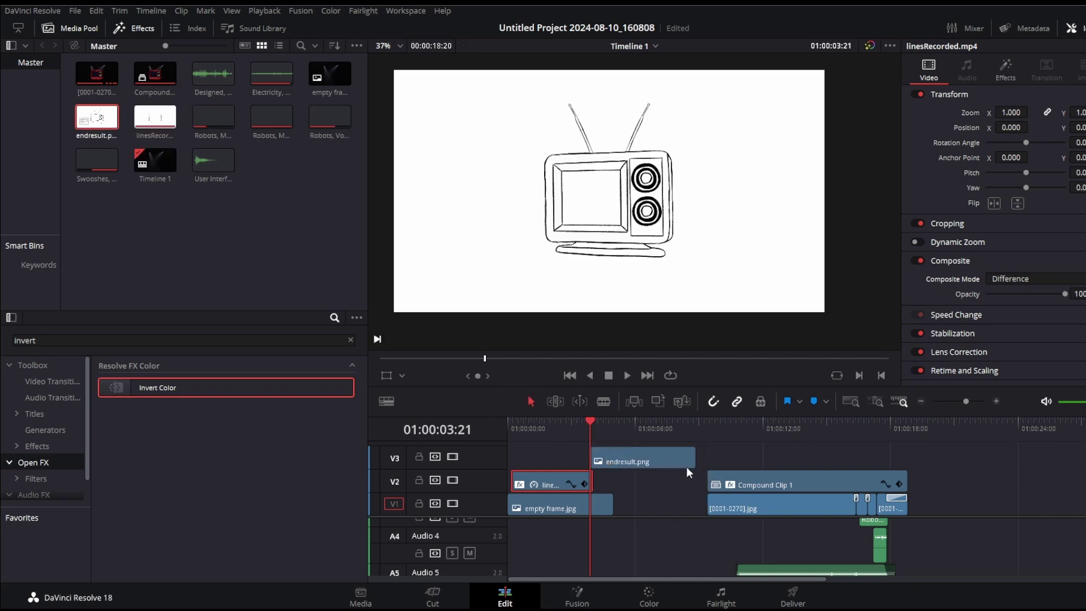
pyautogui.moveTo(700, 461); pyautogui.dragTo(613, 462)
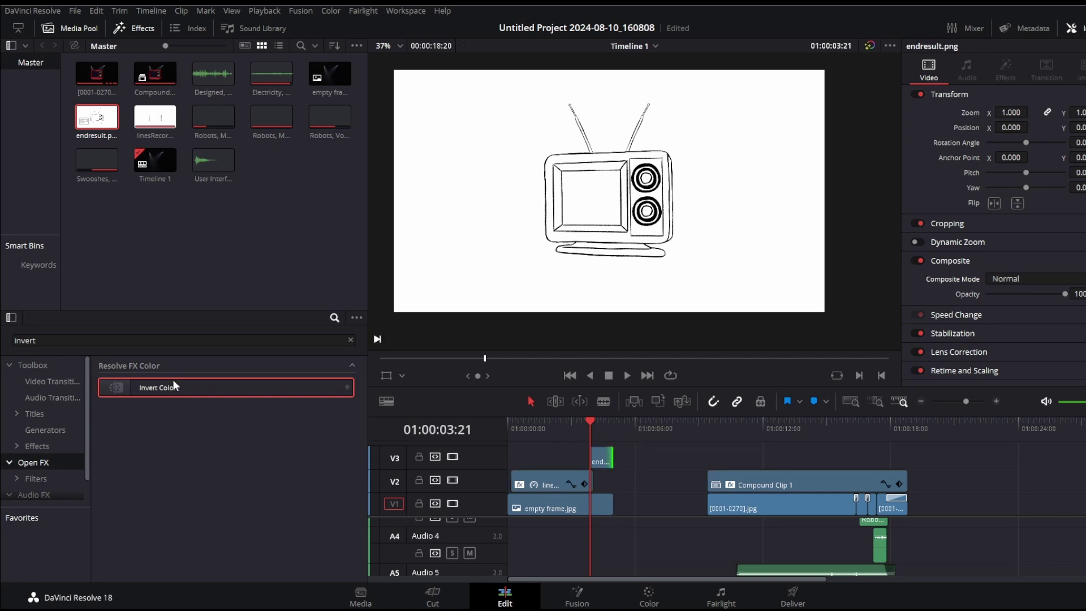
pyautogui.moveTo(175, 386); pyautogui.dragTo(600, 460)
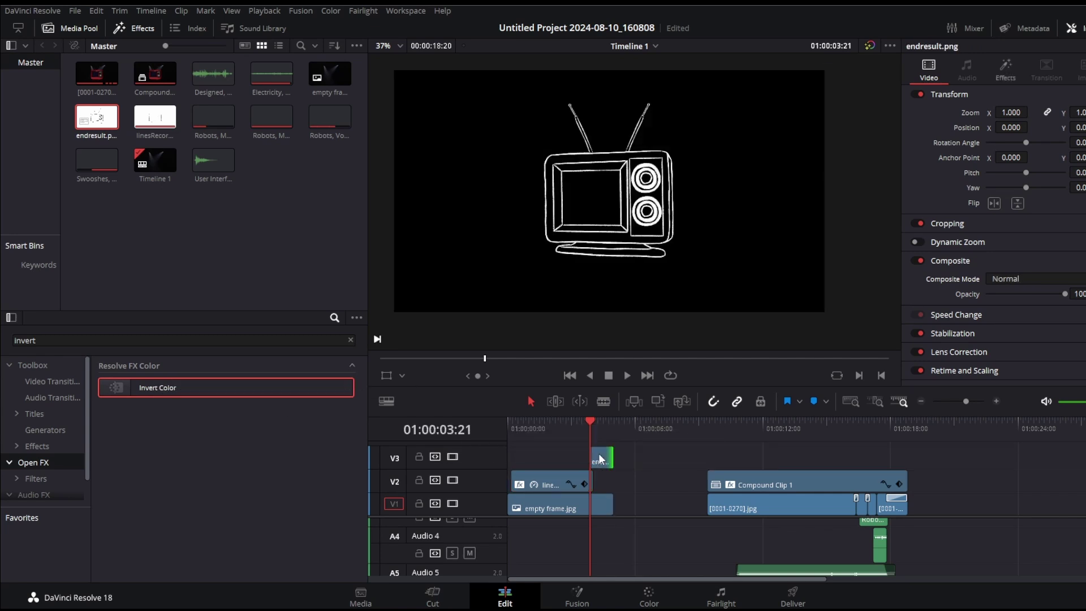
# Step: Set the endresult clip's composite mode to Difference
pyautogui.click(550, 486)
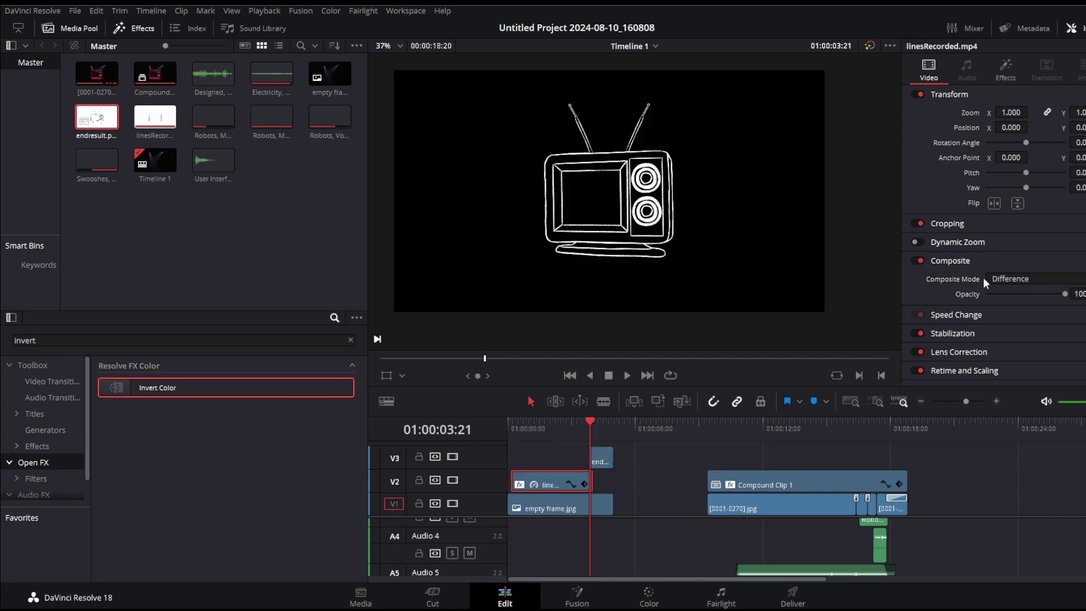
pyautogui.click(601, 458)
pyautogui.click(1046, 280)
pyautogui.click(1055, 393)
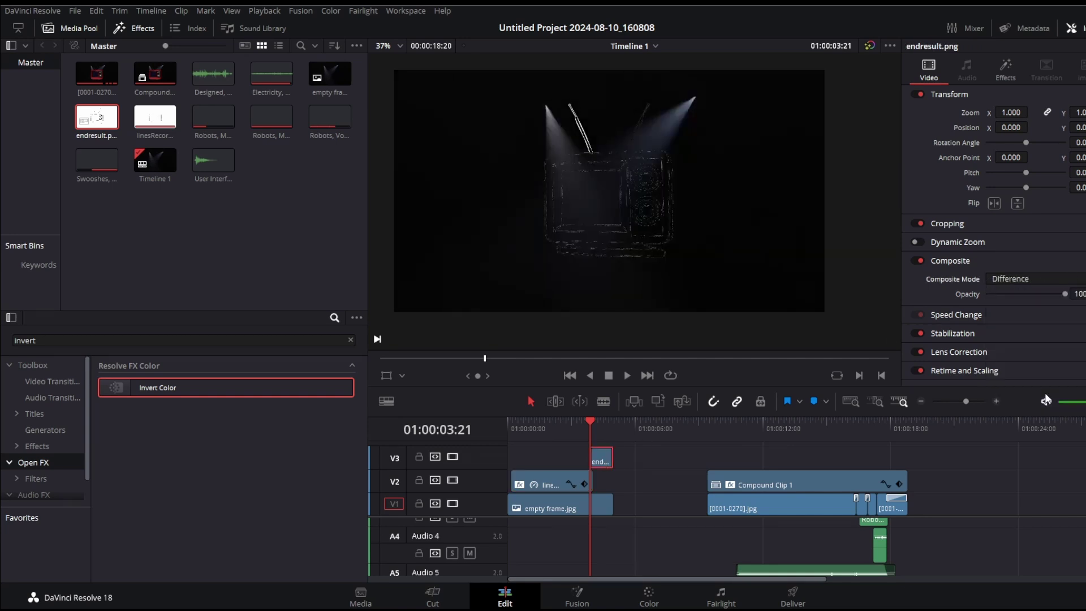
# Step: Shift endresult to start right after the line animation and play the sequence from the start
pyautogui.click(601, 421)
pyautogui.scroll(2, 778, 461)
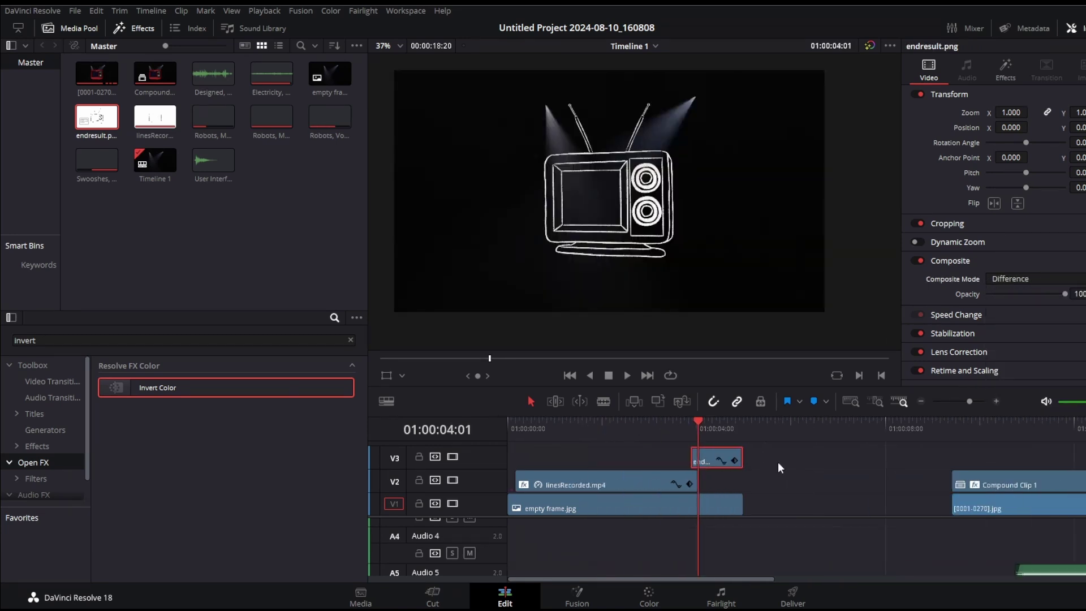
pyautogui.scroll(2, 778, 462)
pyautogui.moveTo(899, 460); pyautogui.dragTo(919, 460)
pyautogui.press('Home')
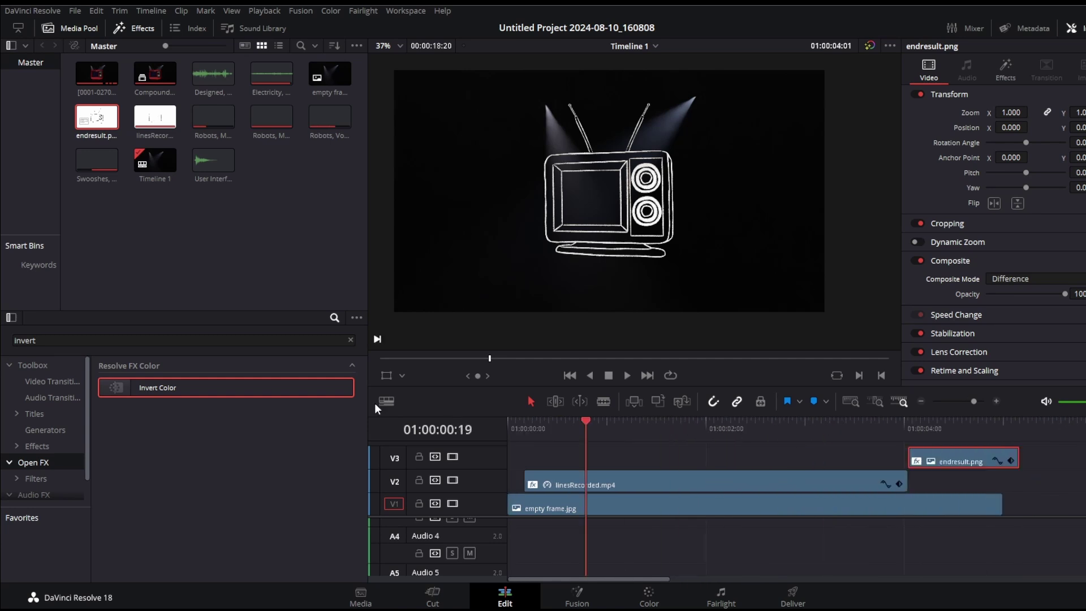
pyautogui.press('space')
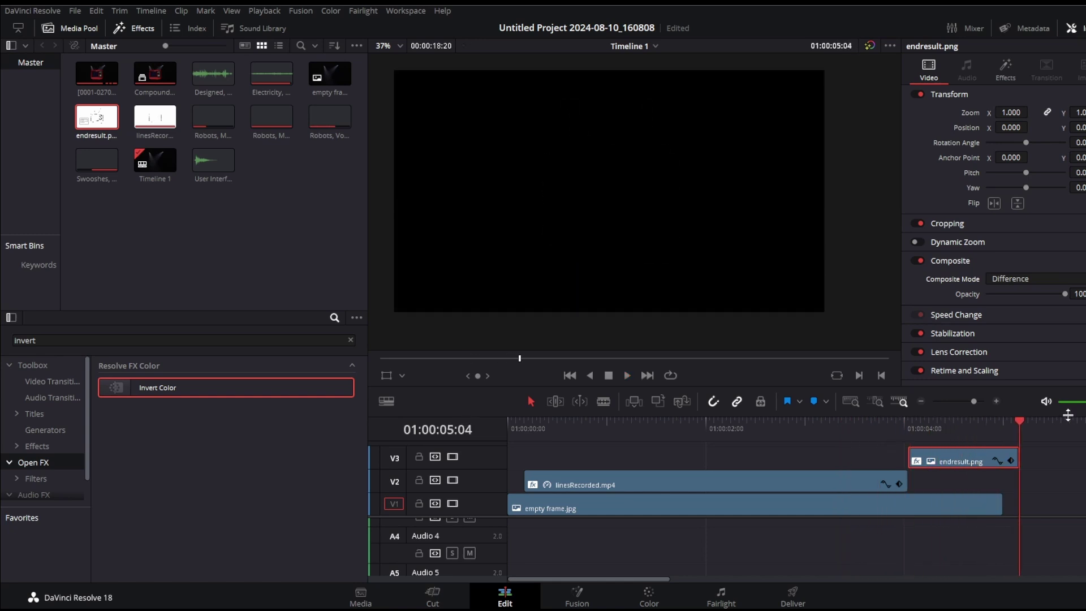
# Step: Delete the gap after the background clip and play the sequence back from the start
pyautogui.click(995, 504)
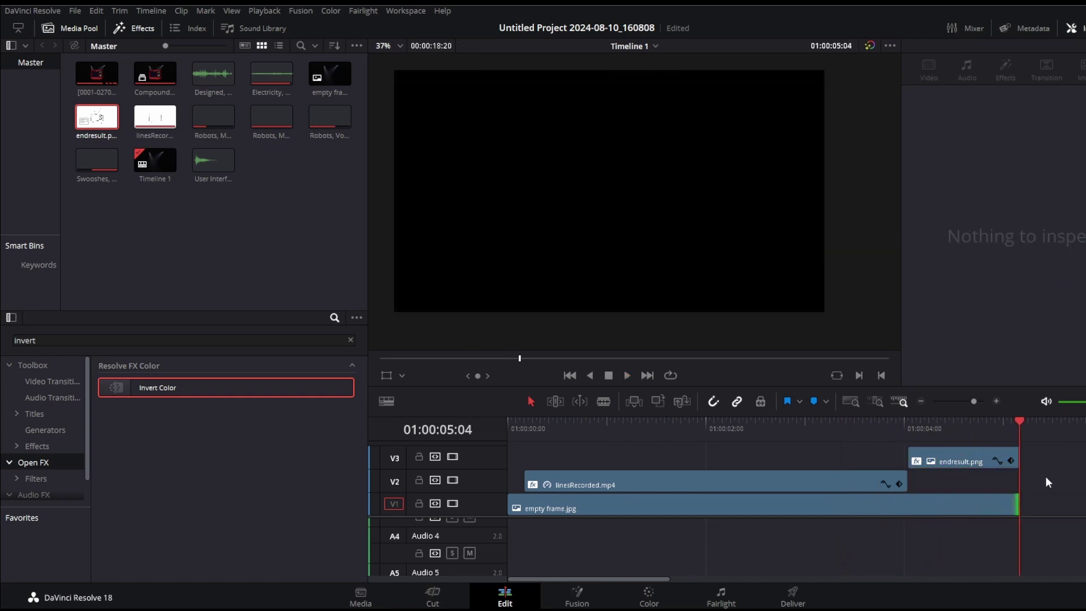
pyautogui.scroll(-3, 769, 508)
pyautogui.press('Delete')
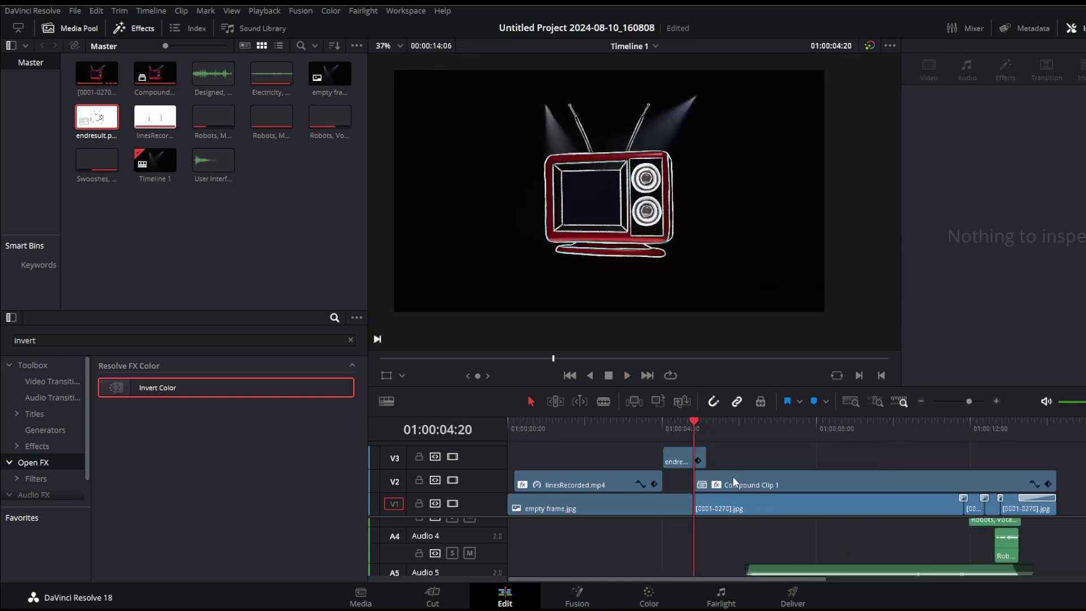
pyautogui.press('space')
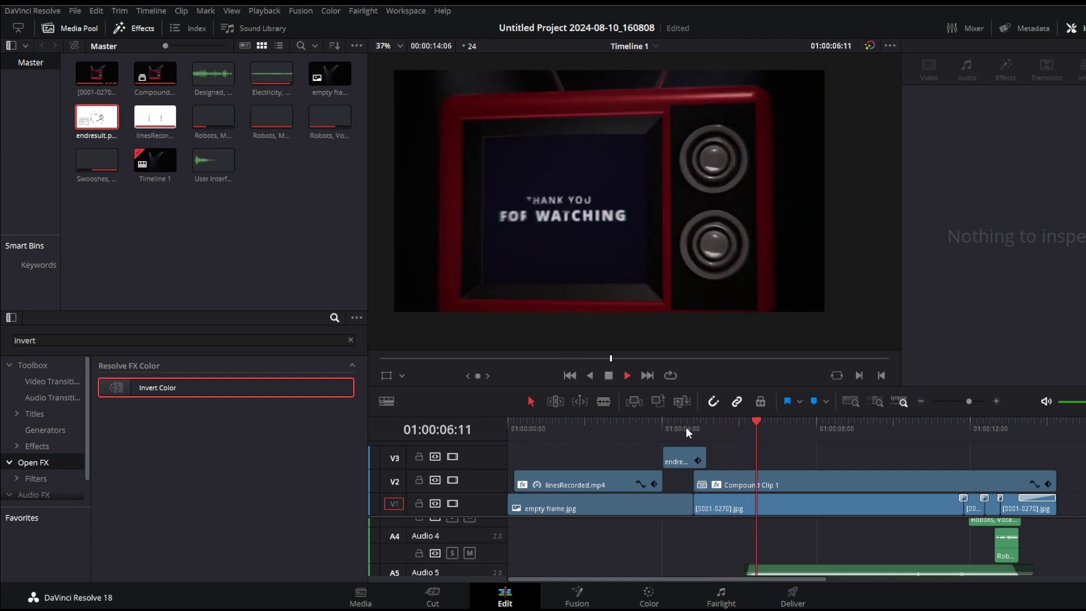
pyautogui.press('space')
pyautogui.press('Home')
pyautogui.press('space')
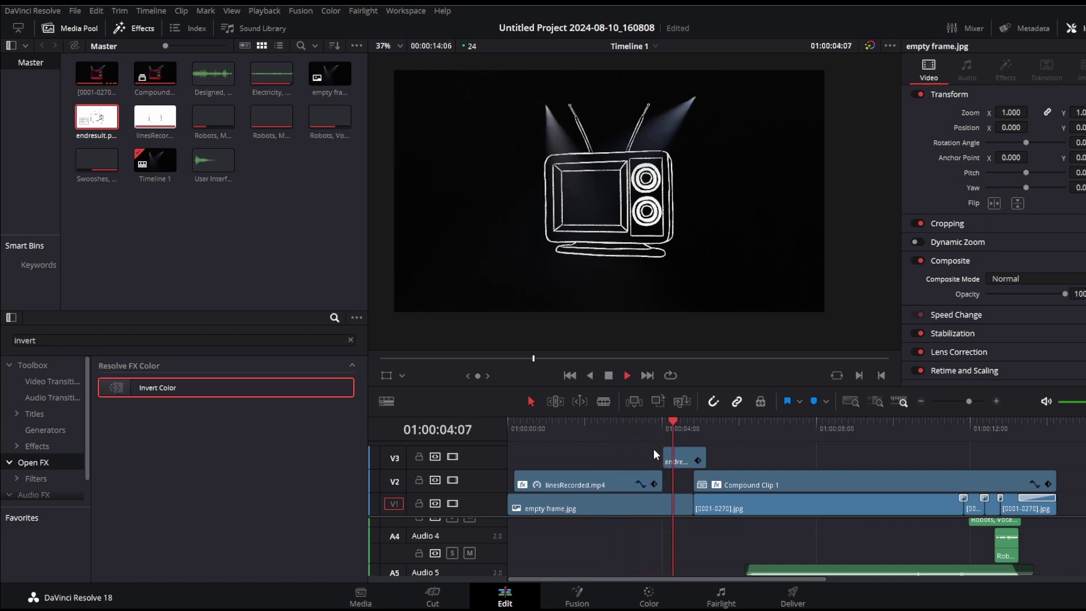
pyautogui.press('space')
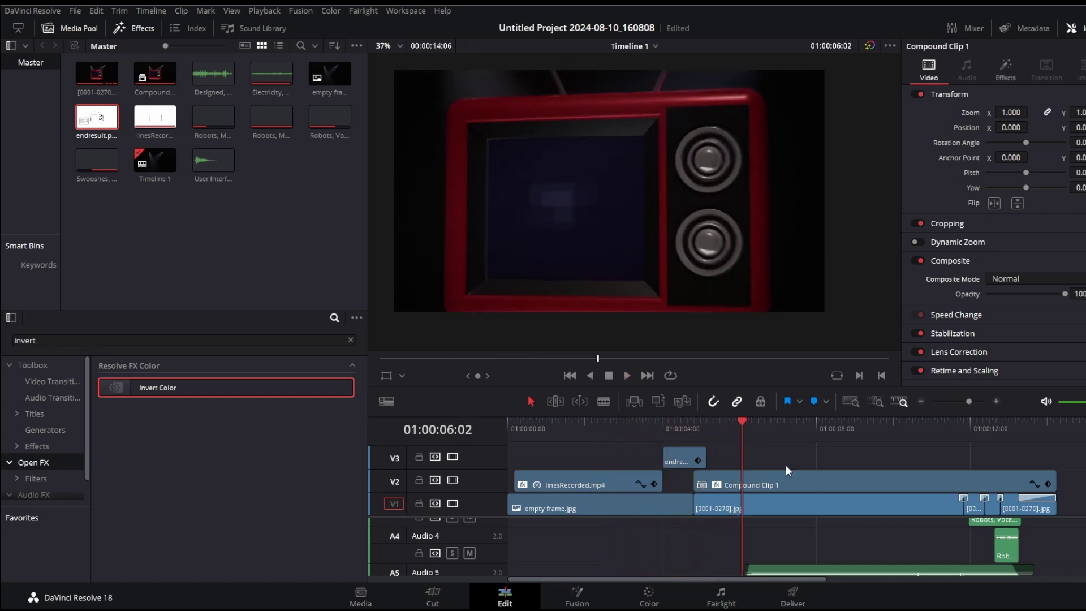
# Step: Undo, lengthen empty frame.jpg by five frames, and ripple-delete the gap after it
pyautogui.hotkey('ctrl', 'z')
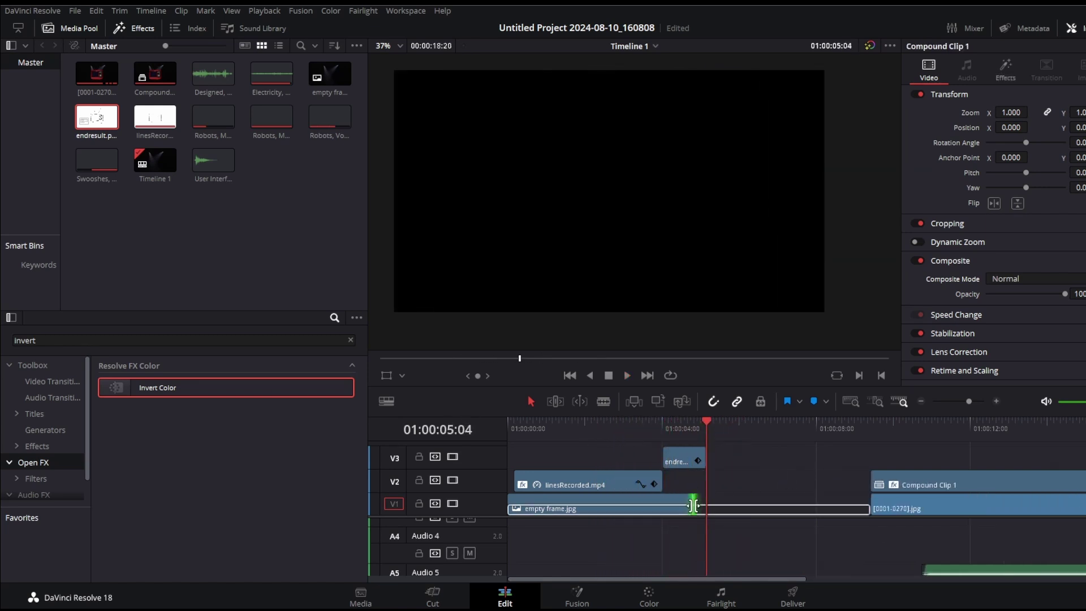
pyautogui.click(693, 505)
pyautogui.click(699, 429)
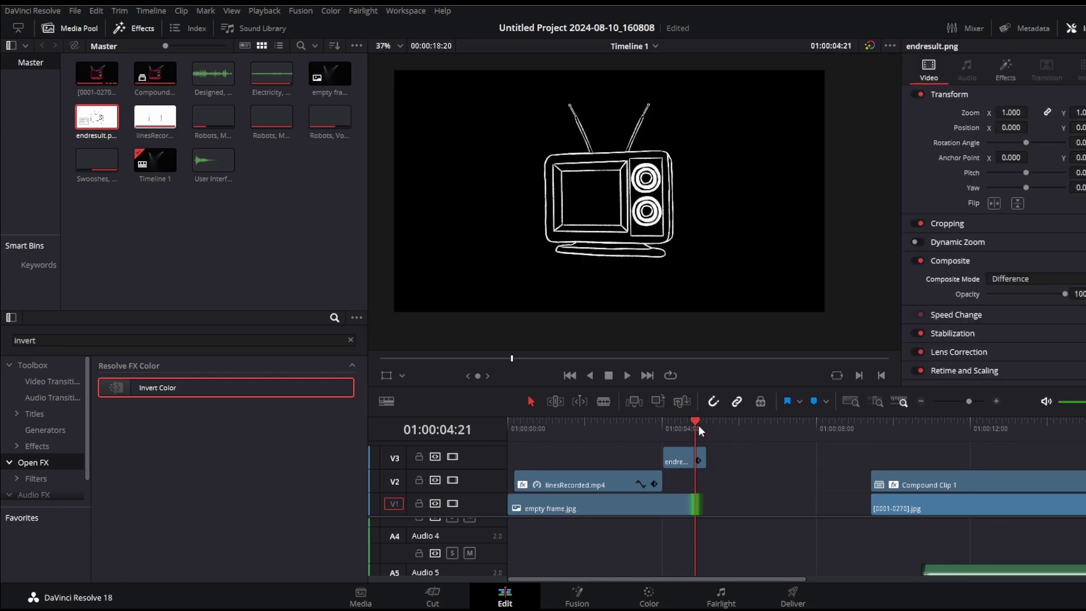
pyautogui.click(705, 425)
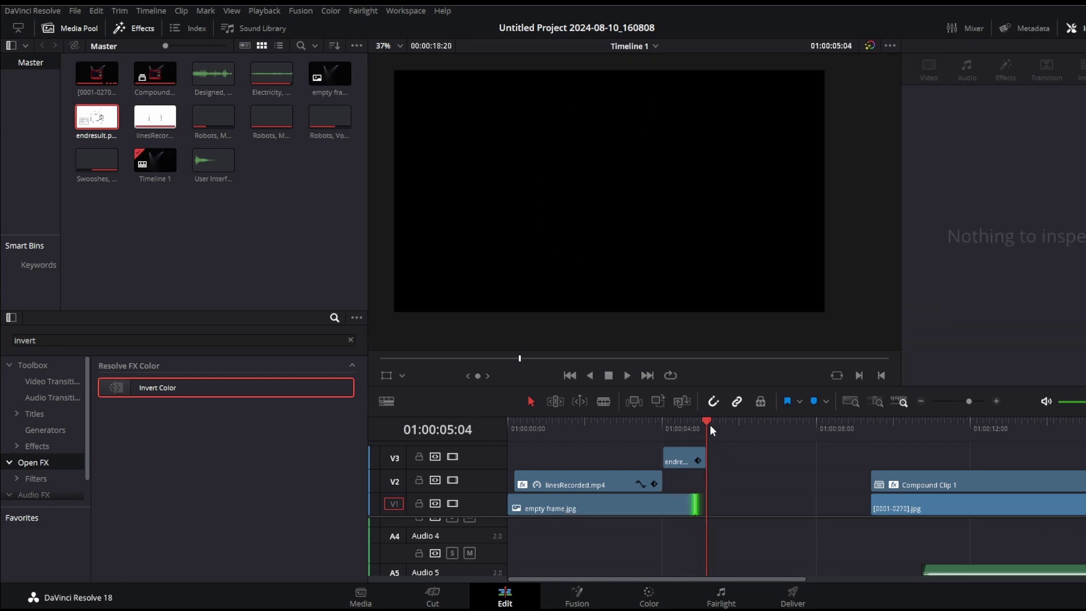
pyautogui.press('Left')
pyautogui.press('Left')
pyautogui.moveTo(695, 505); pyautogui.dragTo(700, 505)
pyautogui.click(723, 505)
pyautogui.press('Delete')
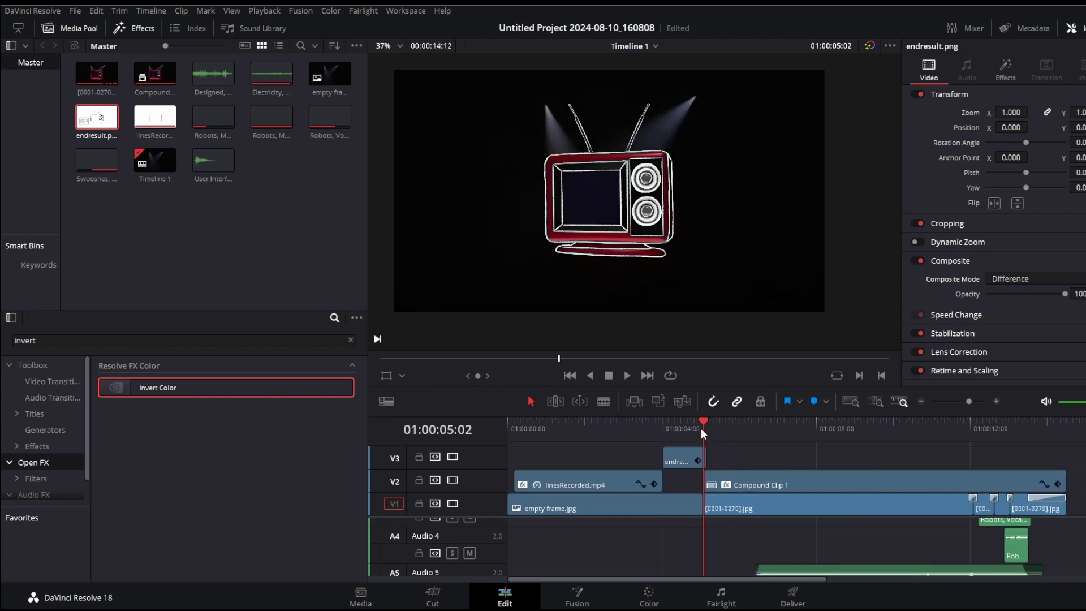
# Step: Play the edit across the join and from the start, then list all Video Transitions
pyautogui.click(688, 425)
pyautogui.press('space')
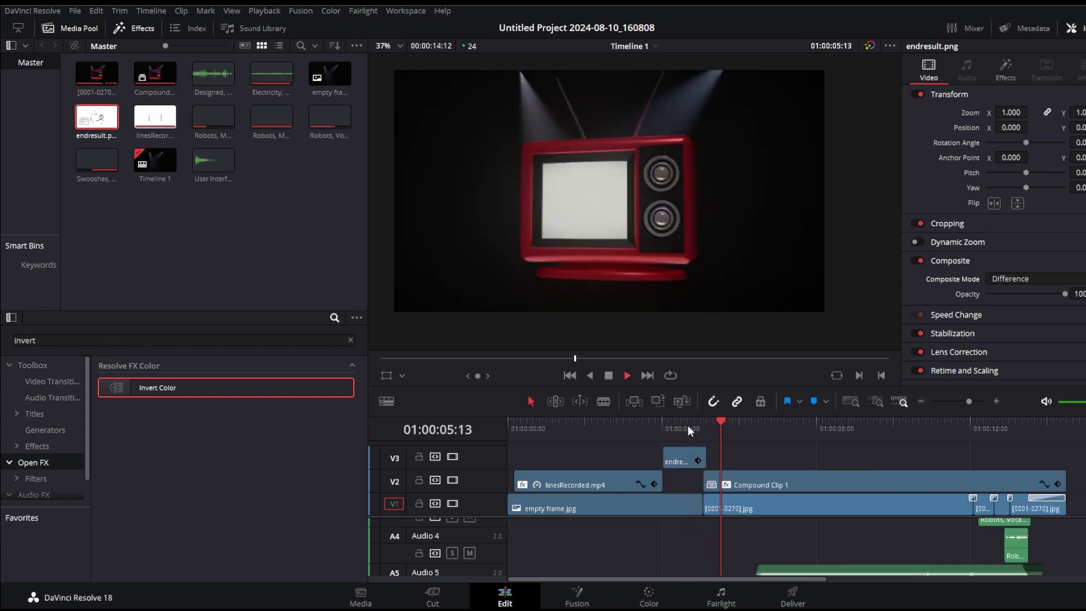
pyautogui.click(554, 428)
pyautogui.press('Home')
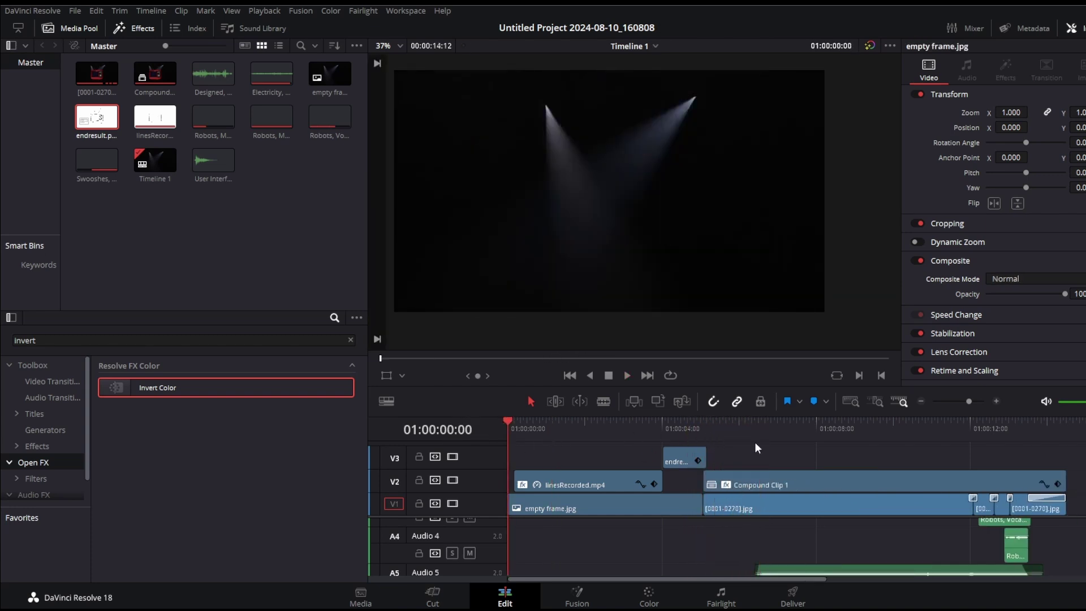
pyautogui.hotkey('shift', 'z')
pyautogui.press('space')
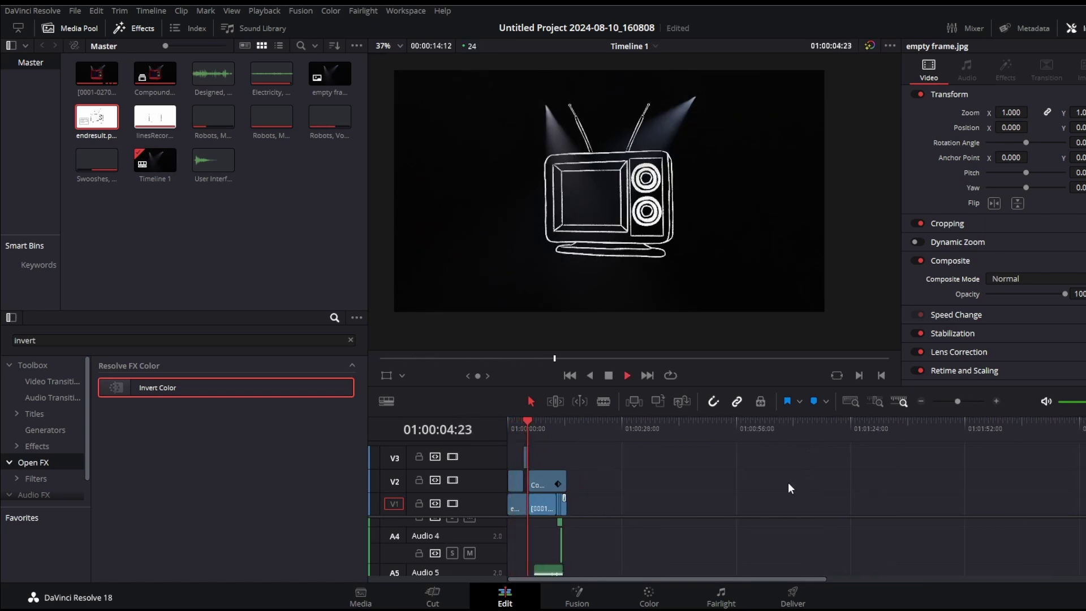
pyautogui.press('space')
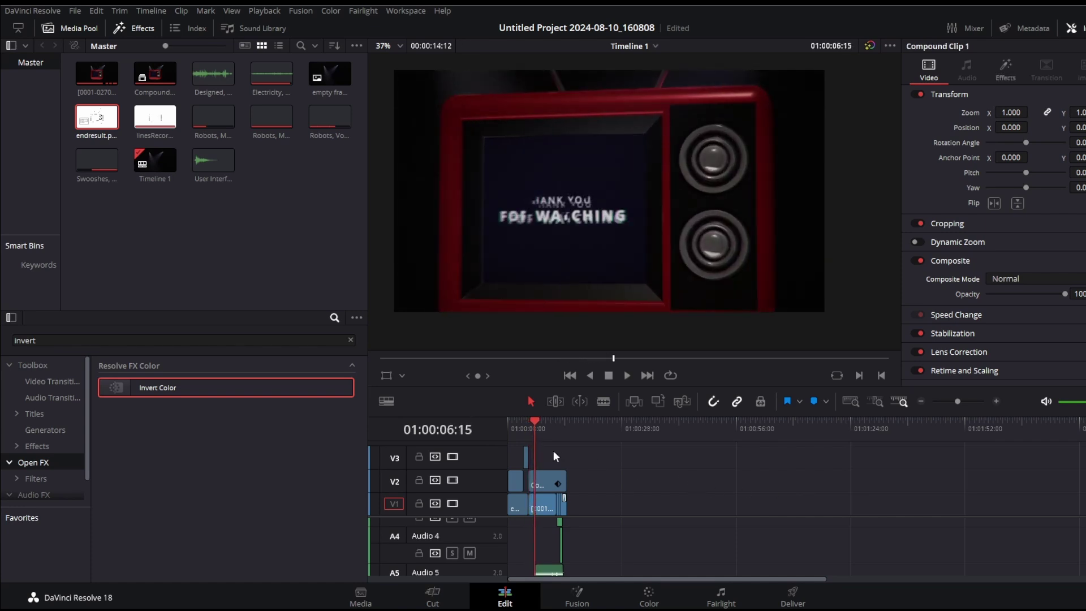
pyautogui.click(52, 382)
pyautogui.click(350, 338)
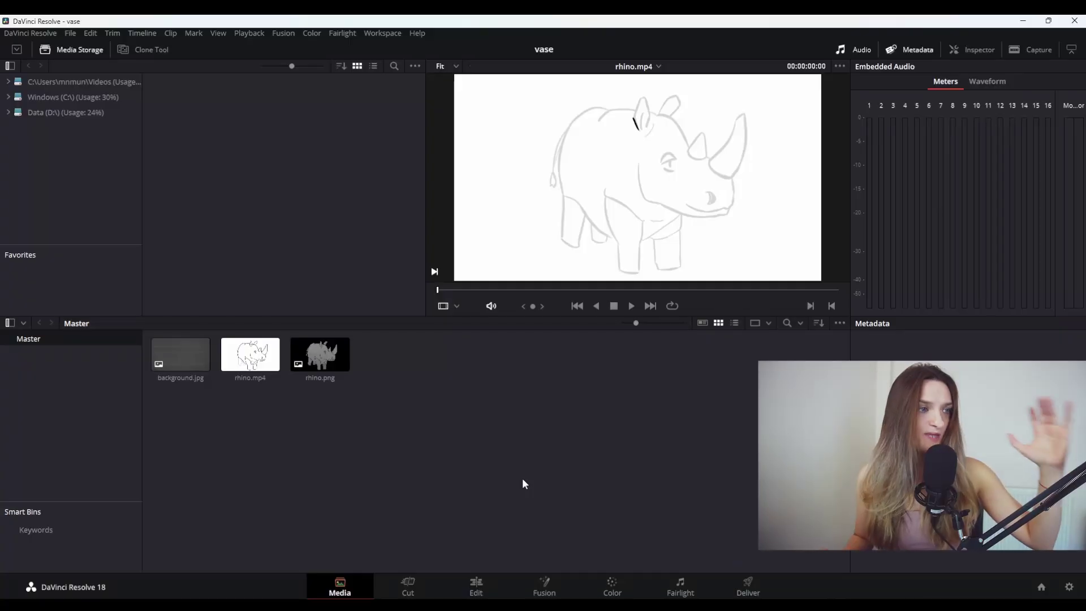
# Step: Preview background.jpg and the grey rhino.png from the vase project's media pool
pyautogui.moveTo(431, 479); pyautogui.dragTo(455, 459)
pyautogui.click(184, 347)
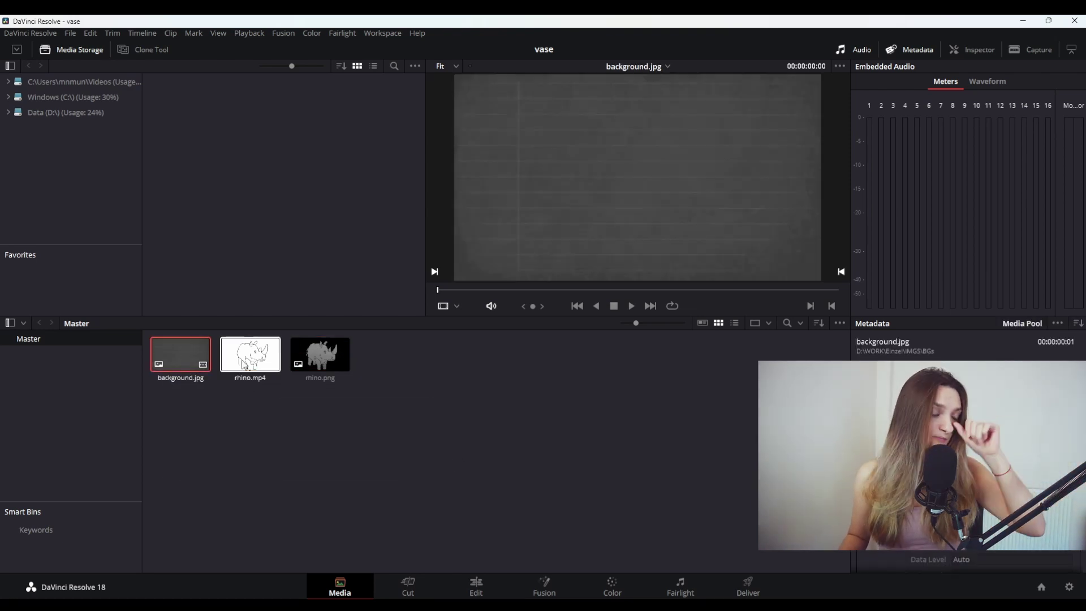
pyautogui.click(318, 351)
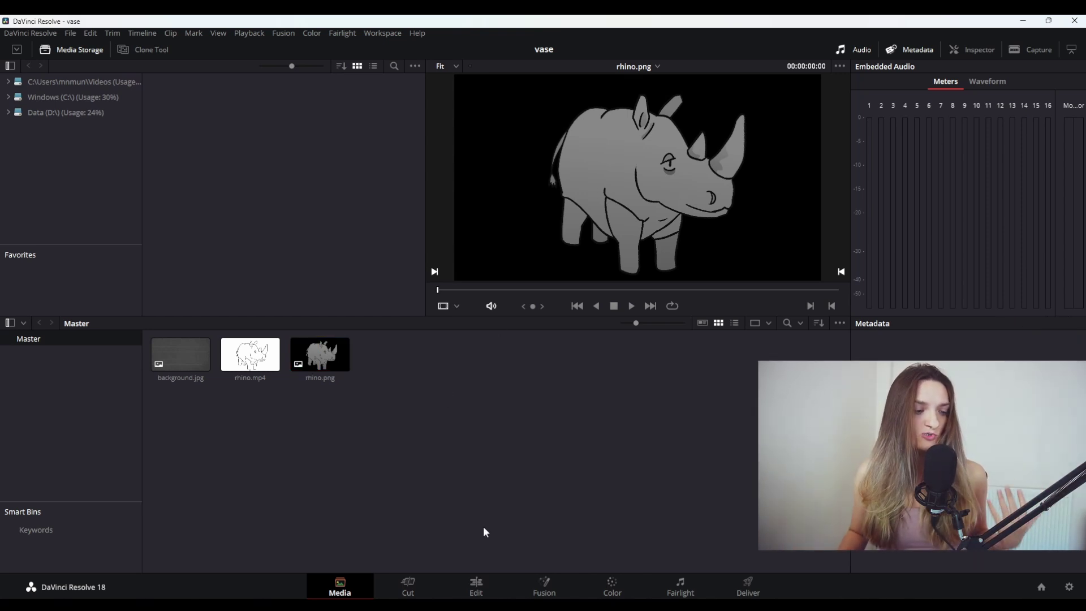
# Step: On the Edit page, clear the Effects search and drop background.jpg onto a new Timeline 1
pyautogui.click(476, 588)
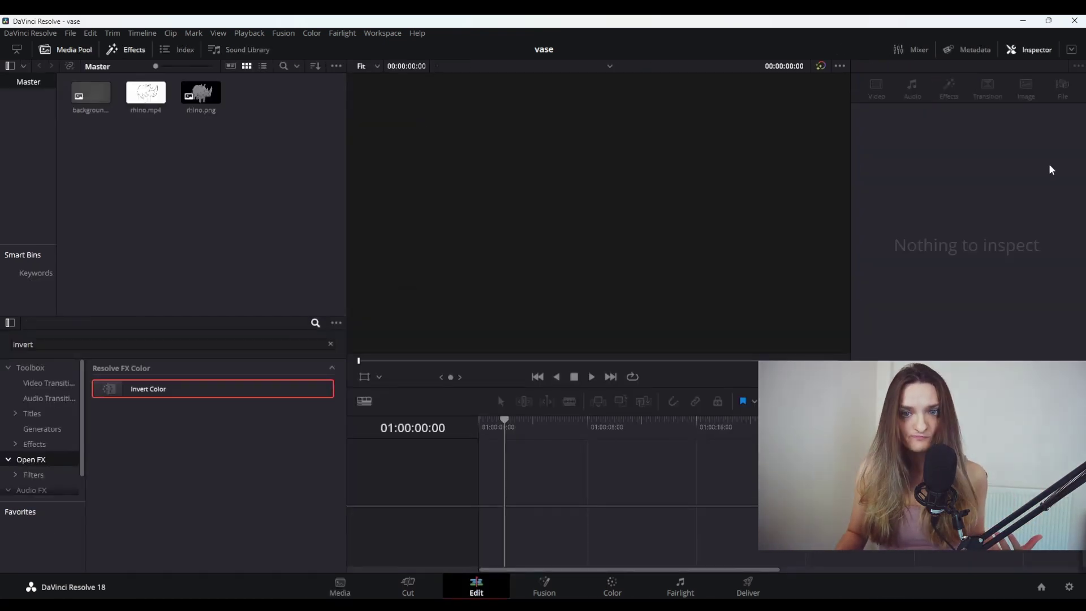
pyautogui.click(1034, 52)
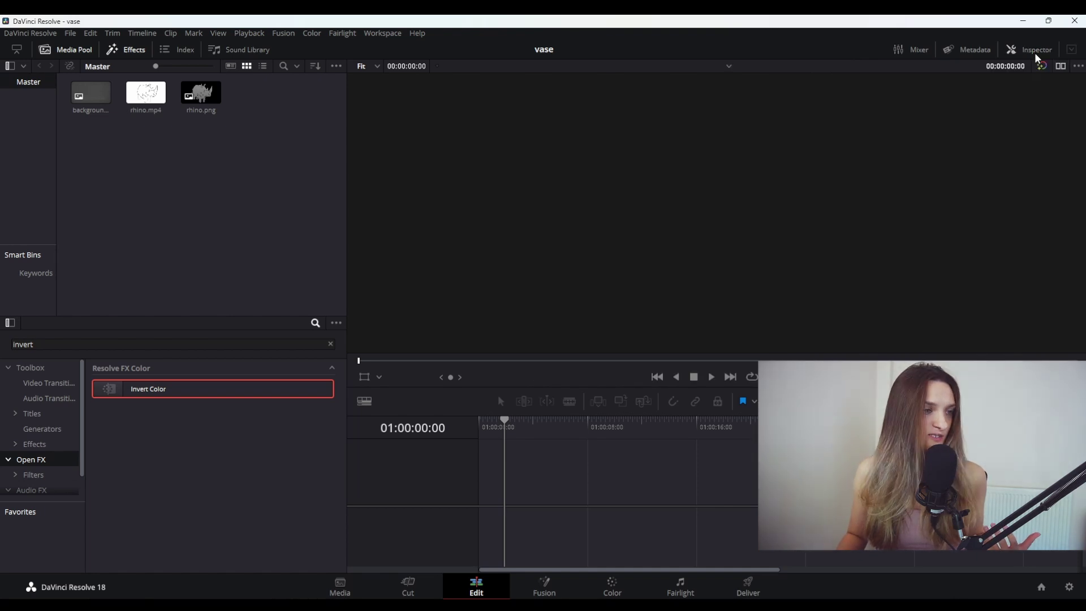
pyautogui.click(330, 344)
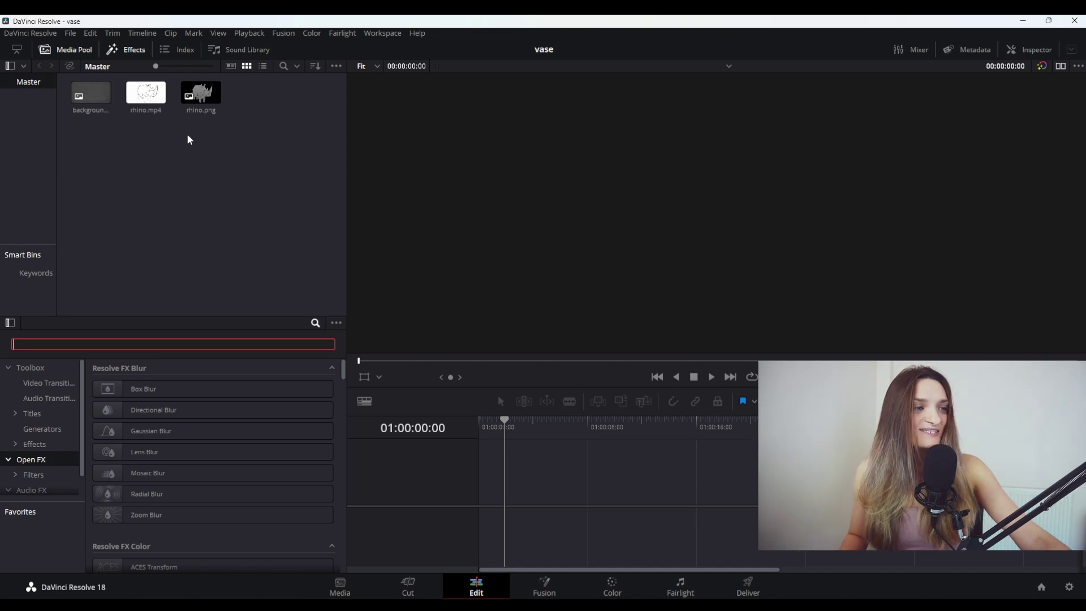
pyautogui.click(1030, 52)
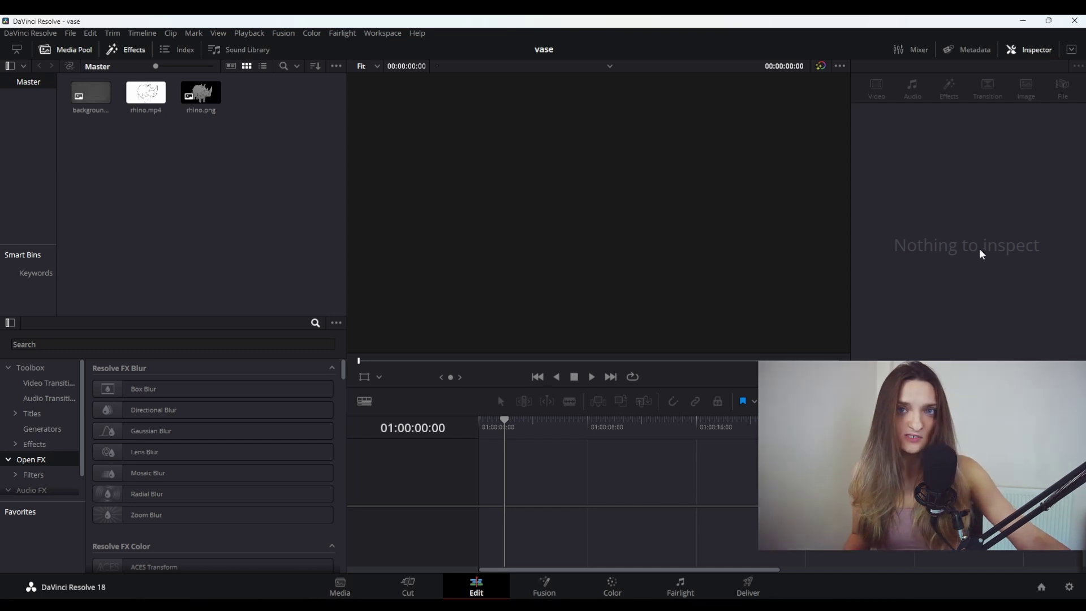
pyautogui.moveTo(90, 92); pyautogui.dragTo(487, 493)
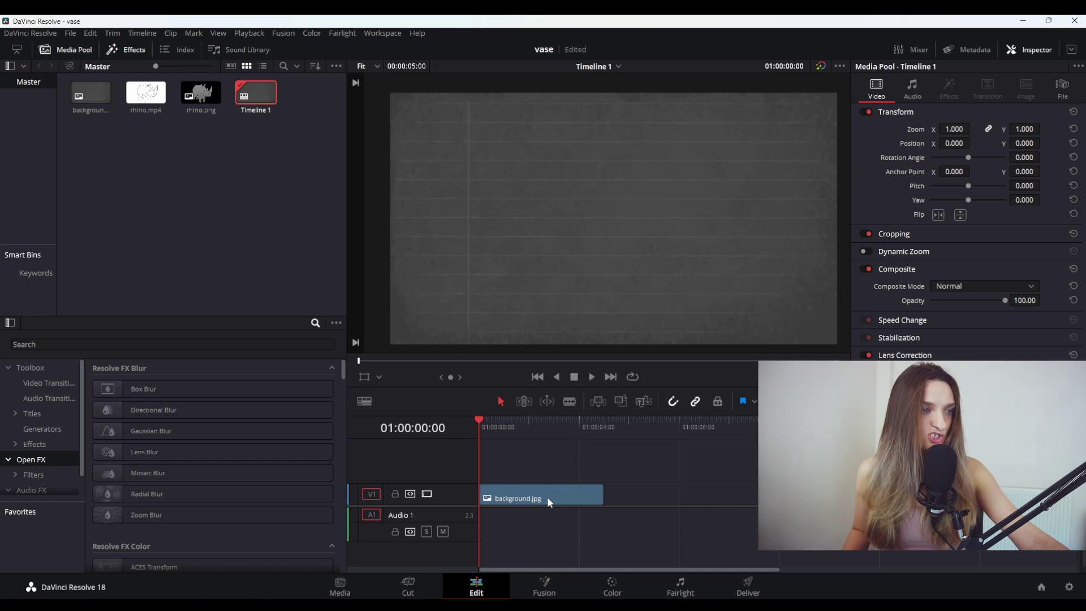
# Step: Place rhino.mp4 on V2 above background.jpg and scrub ahead through the drawing
pyautogui.click(142, 93)
pyautogui.moveTo(141, 93); pyautogui.dragTo(485, 473)
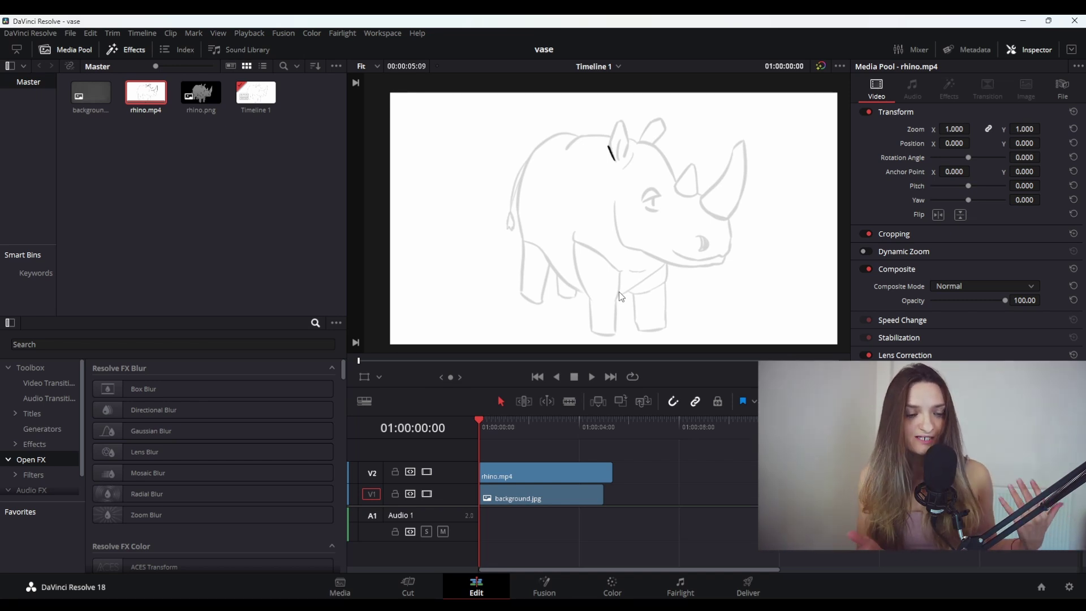
pyautogui.moveTo(517, 427); pyautogui.dragTo(515, 429)
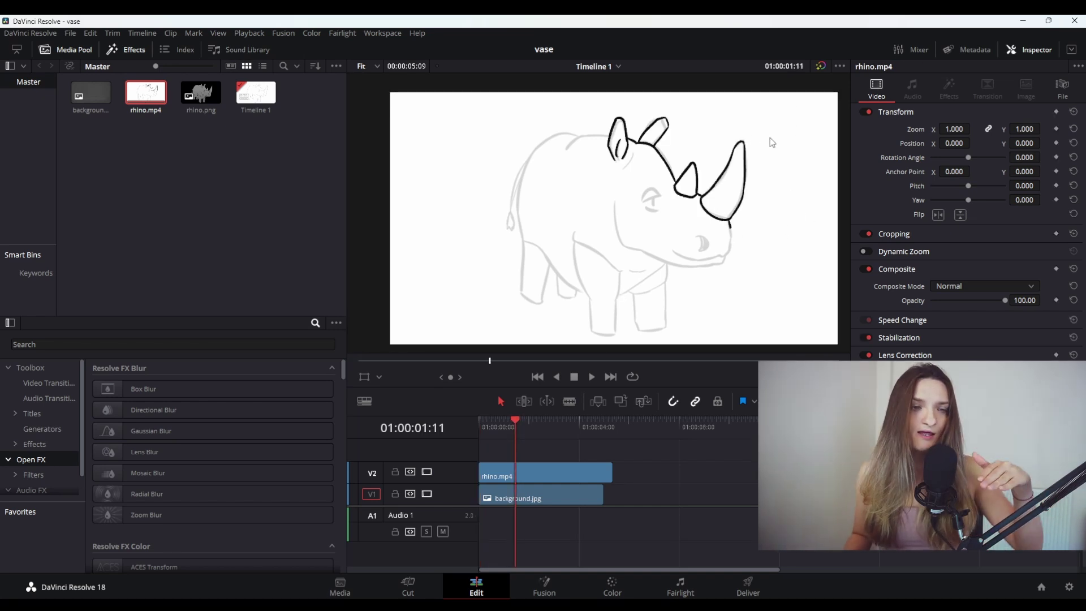
pyautogui.scroll(2, 671, 161)
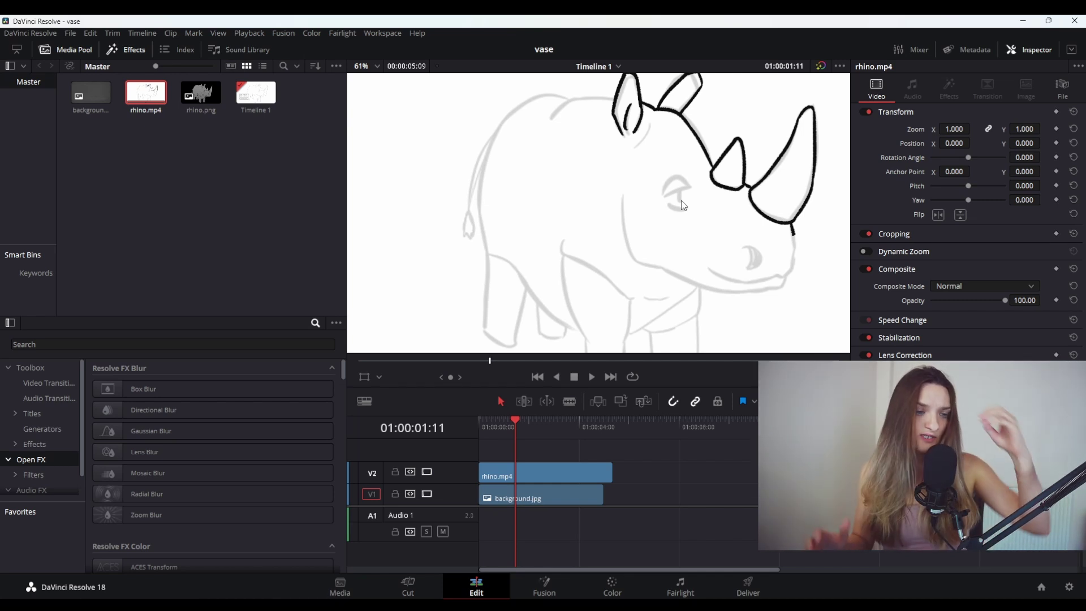
pyautogui.scroll(4, 738, 170)
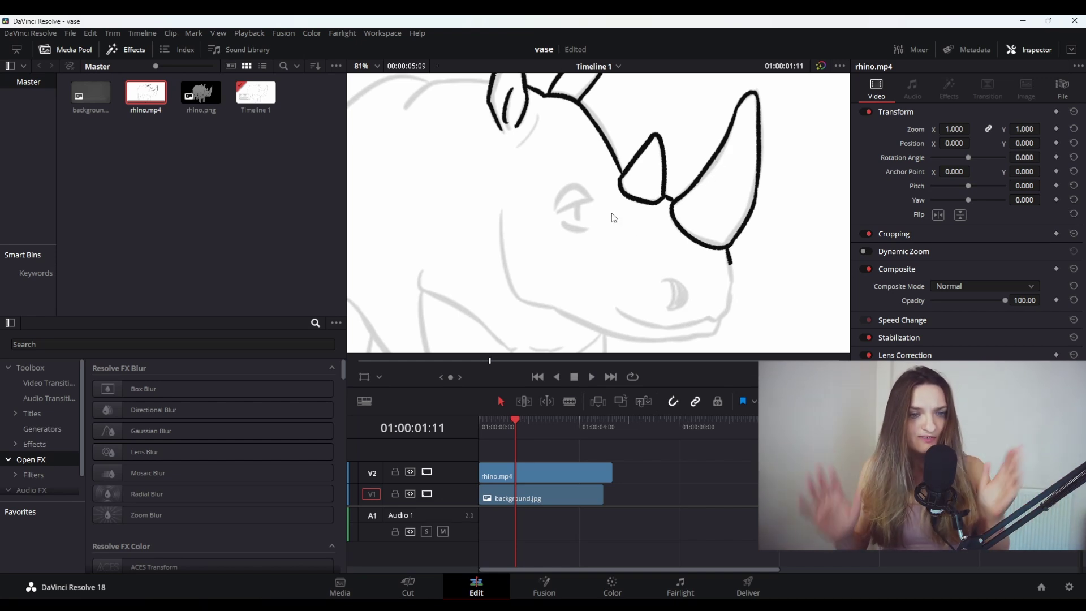
pyautogui.scroll(-2, 602, 236)
pyautogui.scroll(-2, 645, 239)
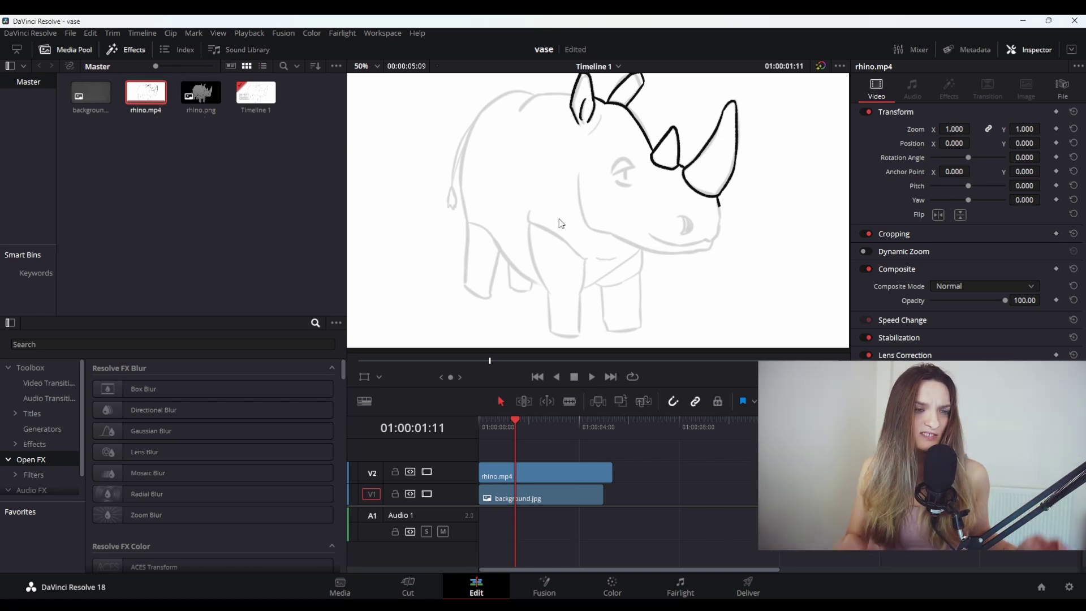
pyautogui.scroll(1, 656, 270)
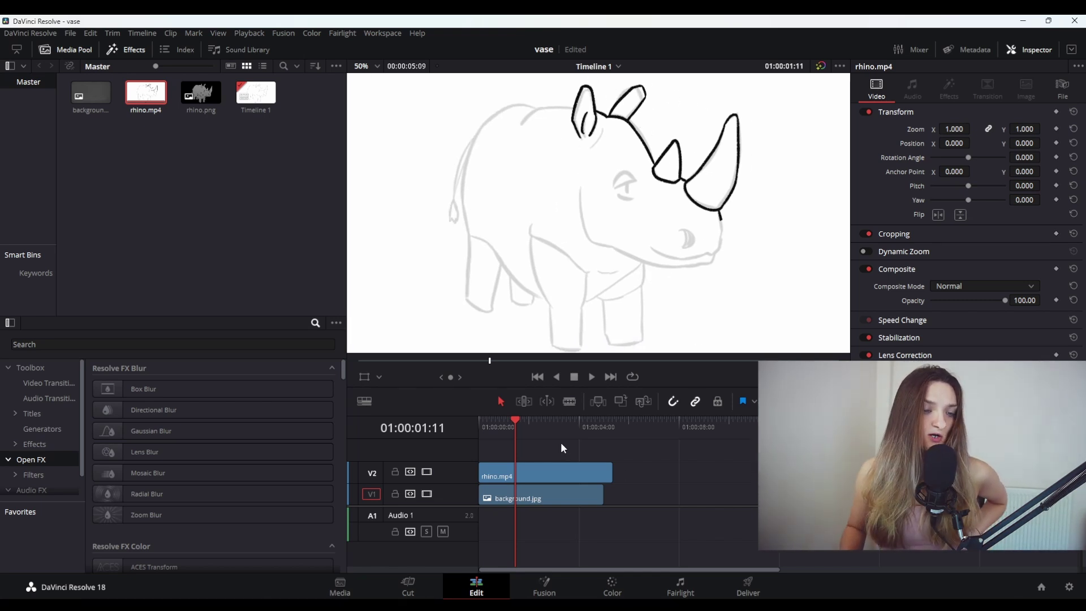
# Step: Extend background.jpg to rhino.mp4's end and scrub through the timelapse
pyautogui.moveTo(602, 493); pyautogui.dragTo(601, 498)
pyautogui.moveTo(601, 423); pyautogui.dragTo(563, 432)
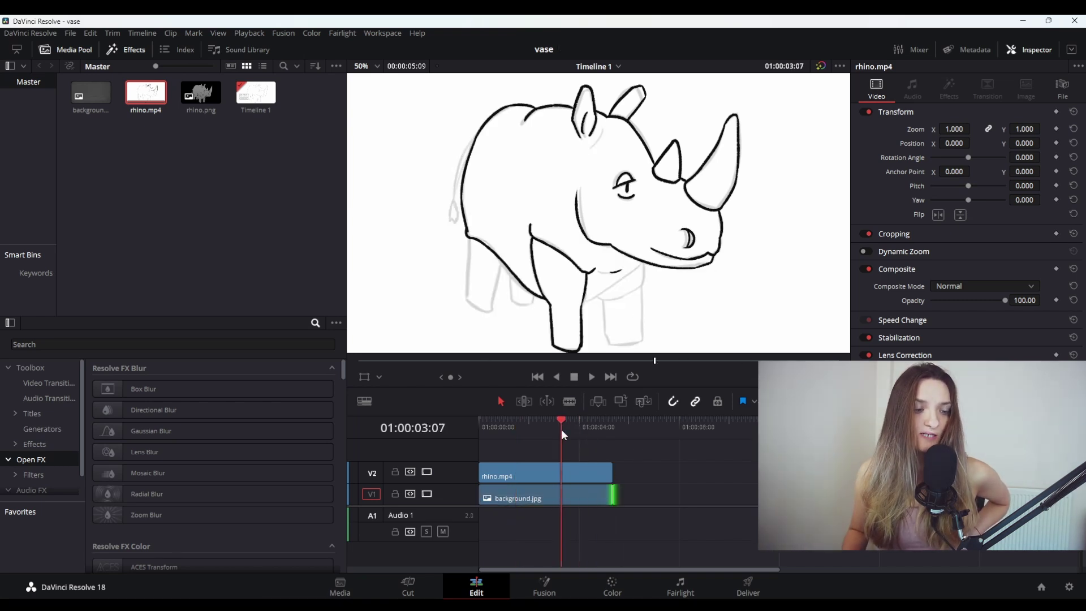
pyautogui.click(526, 430)
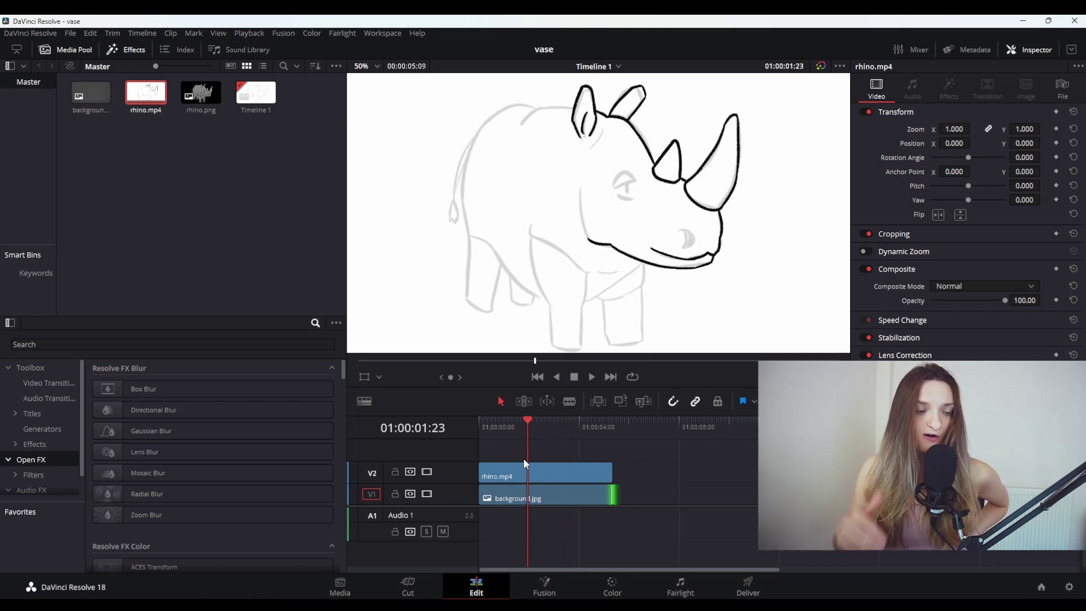
# Step: Set rhino.mp4's clip speed to 200% and scrub to the end of the sped-up clip
pyautogui.click(529, 473)
pyautogui.rightClick(546, 476)
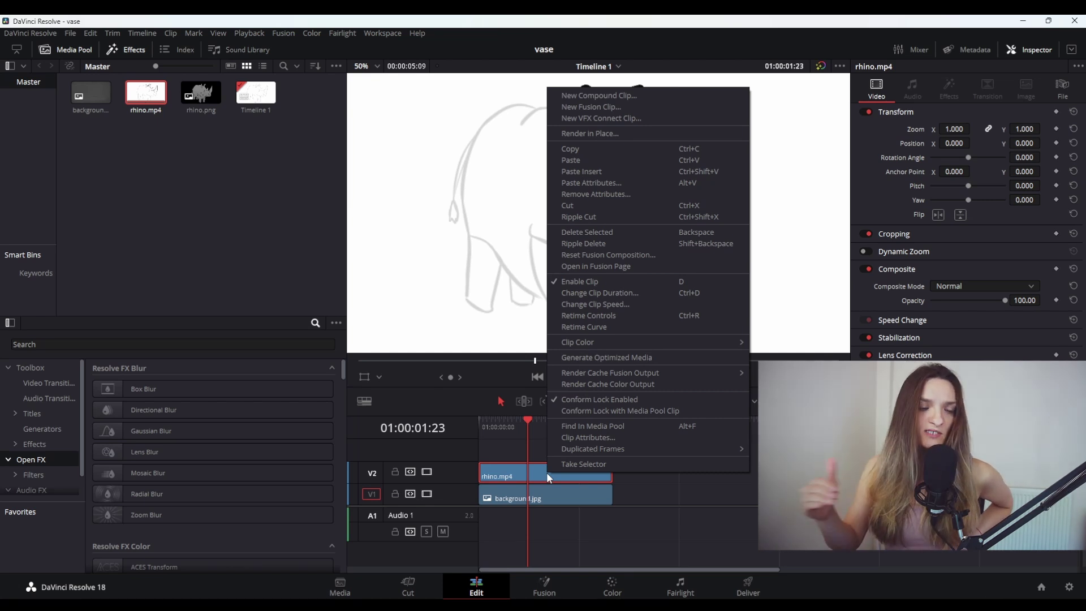
pyautogui.click(632, 303)
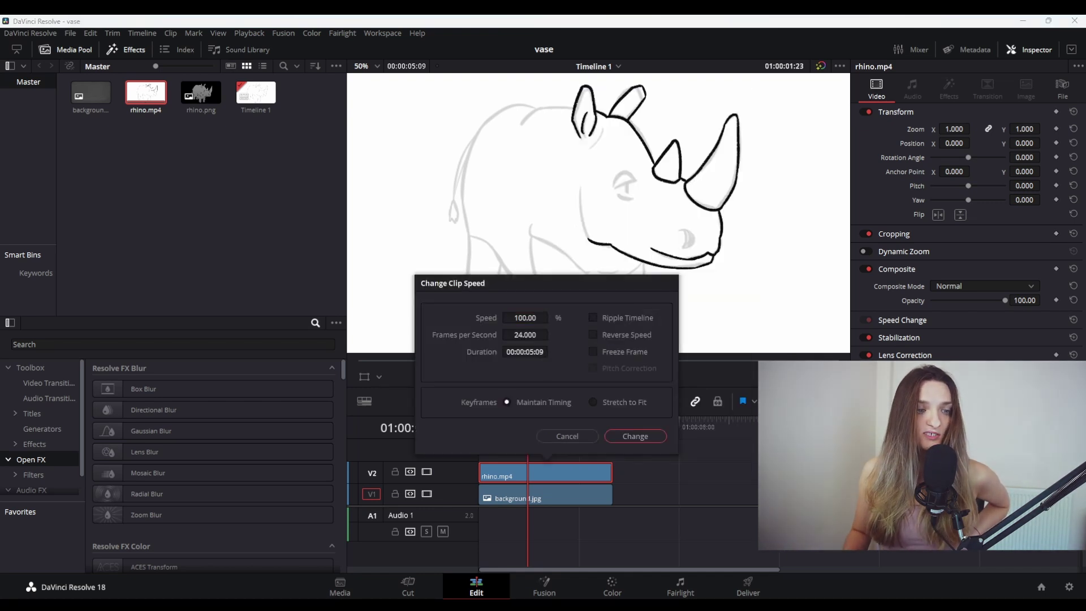
pyautogui.doubleClick(530, 317)
pyautogui.write('200')
pyautogui.click(636, 436)
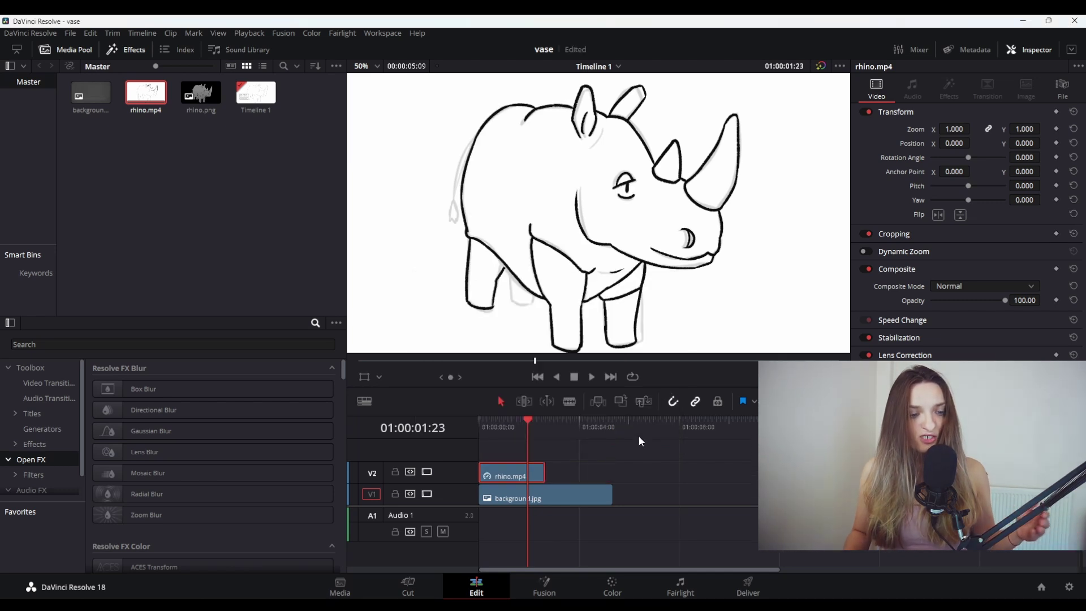
pyautogui.moveTo(518, 426)
pyautogui.mouseDown()
pyautogui.moveTo(538, 423)
pyautogui.moveTo(501, 423)
pyautogui.mouseUp()
# Step: Change rhino.mp4's Inspector composite mode from Add through the list until Darken is chosen
pyautogui.scroll(-2, 642, 269)
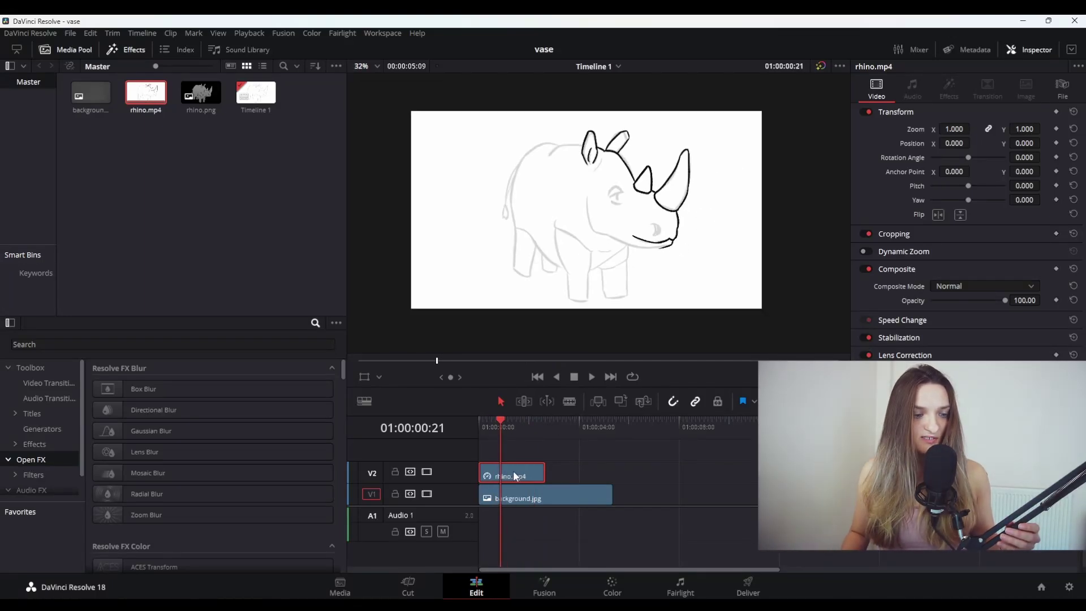
pyautogui.click(1032, 50)
pyautogui.click(1037, 50)
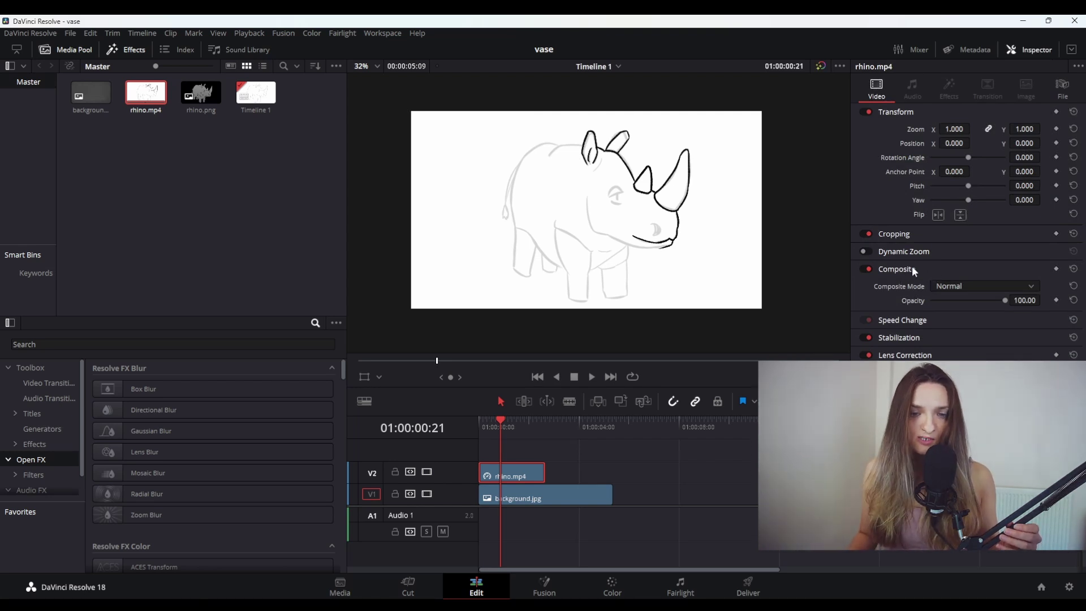
pyautogui.click(1004, 282)
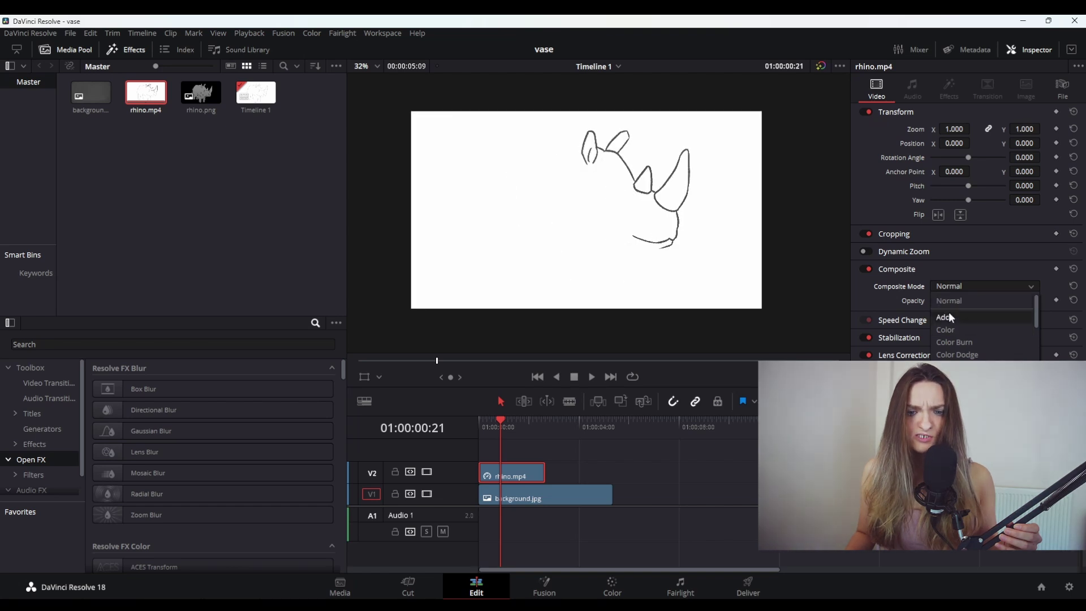
pyautogui.click(948, 313)
pyautogui.scroll(-11, 962, 287)
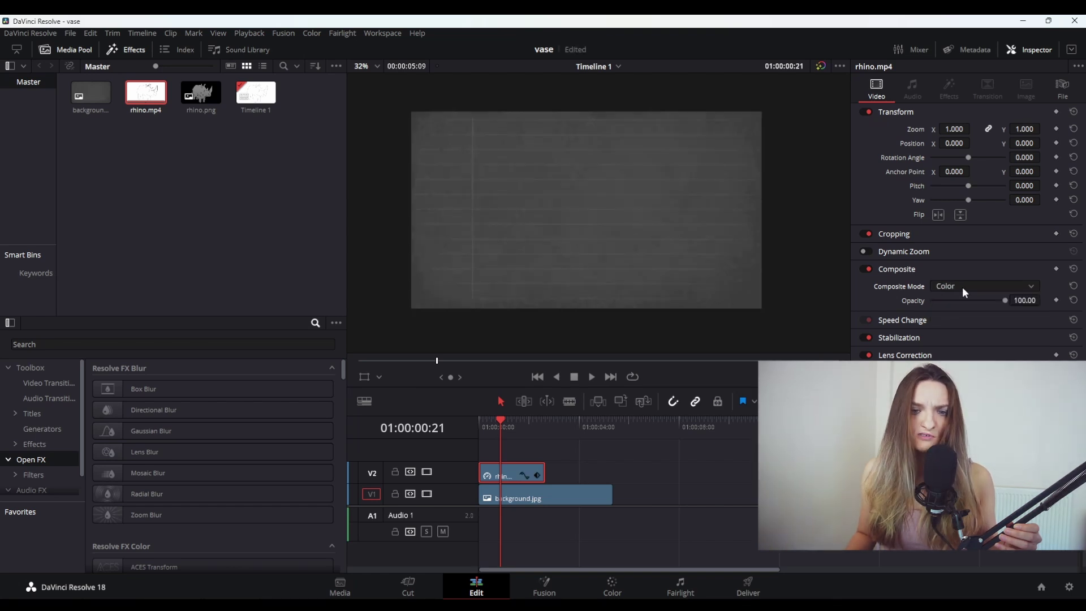
pyautogui.scroll(-8, 962, 287)
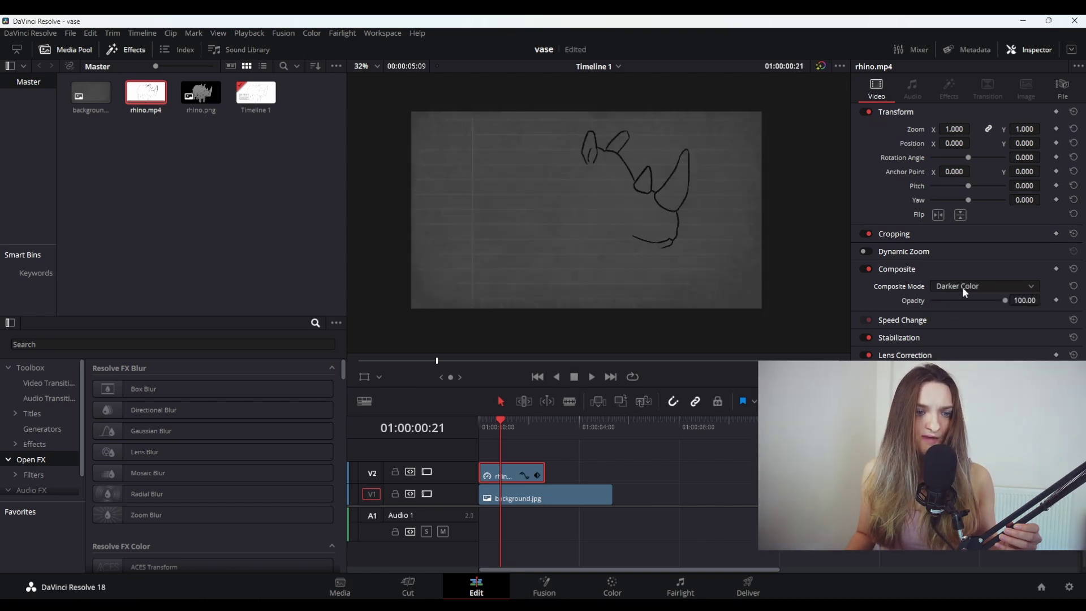
pyautogui.scroll(1, 962, 286)
pyautogui.scroll(4, 681, 222)
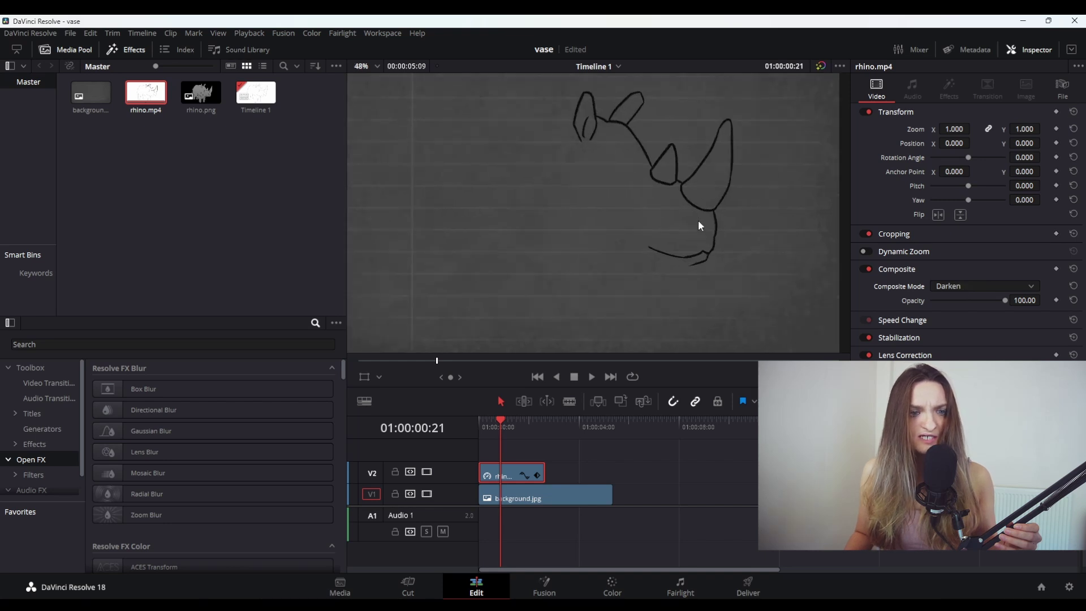
pyautogui.scroll(-2, 732, 176)
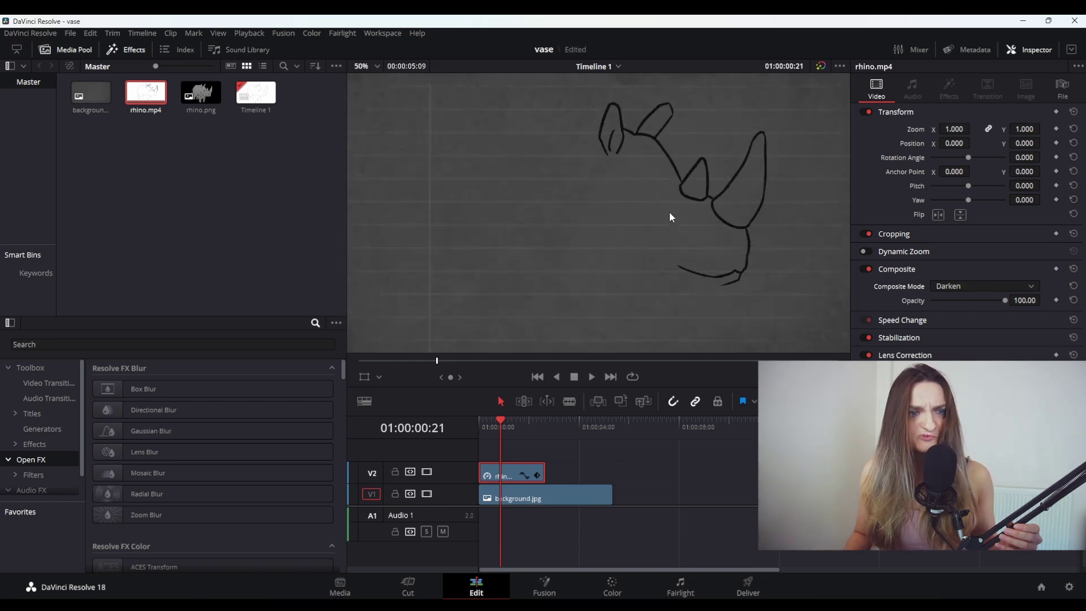
pyautogui.scroll(-1, 650, 246)
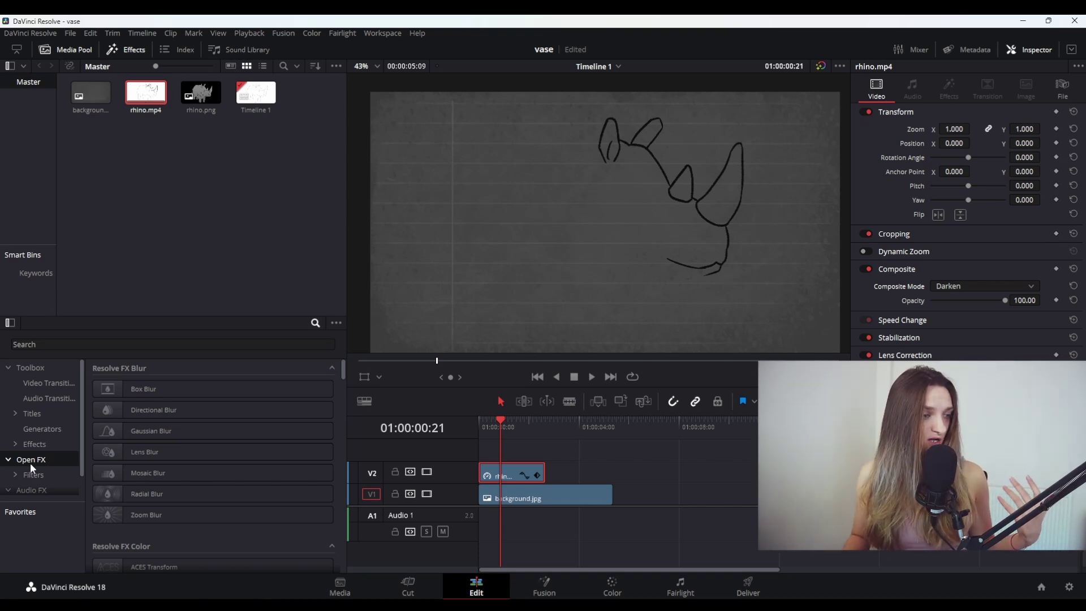
# Step: Apply Invert Color, found by searching 'inver', to background.jpg and play the timeline
pyautogui.click(62, 345)
pyautogui.write('invert')
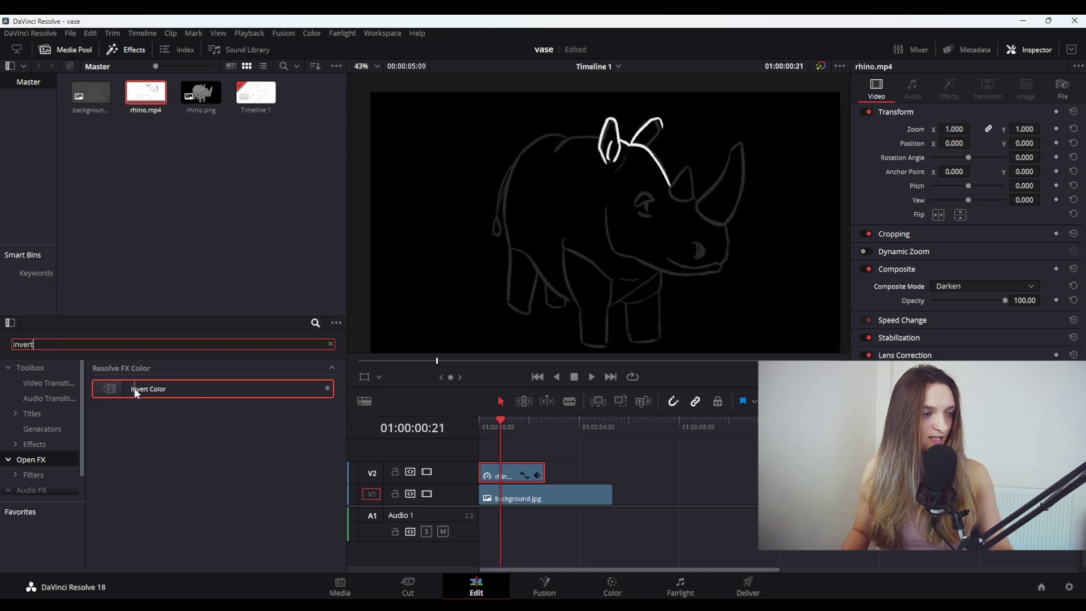
pyautogui.moveTo(138, 389); pyautogui.dragTo(506, 500)
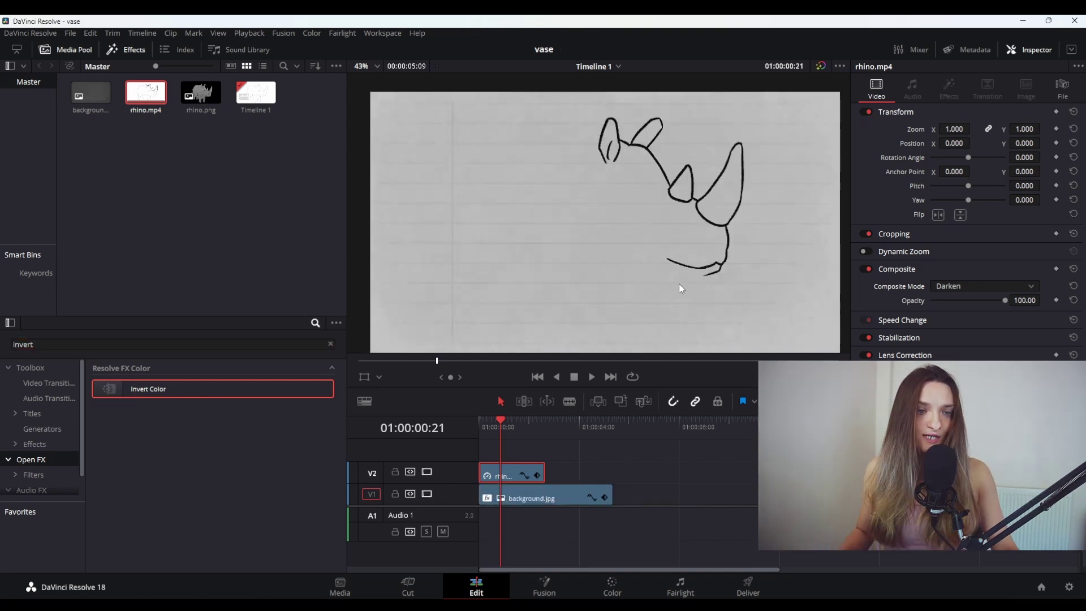
pyautogui.scroll(-2, 672, 282)
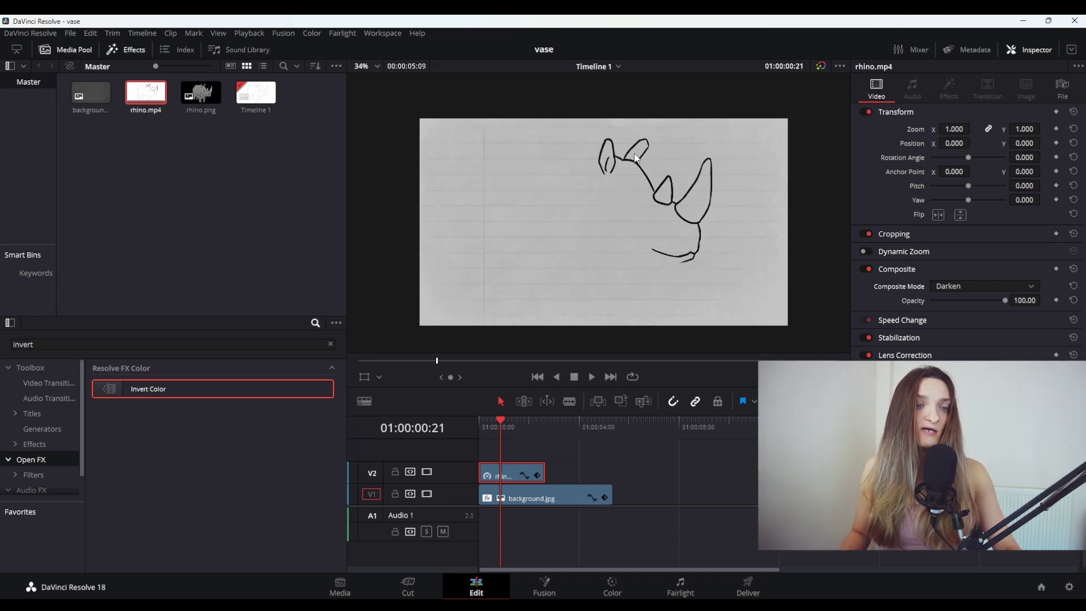
pyautogui.moveTo(490, 437)
pyautogui.mouseDown()
pyautogui.moveTo(514, 423)
pyautogui.moveTo(481, 422)
pyautogui.moveTo(509, 424)
pyautogui.moveTo(476, 434)
pyautogui.mouseUp()
pyautogui.press('space')
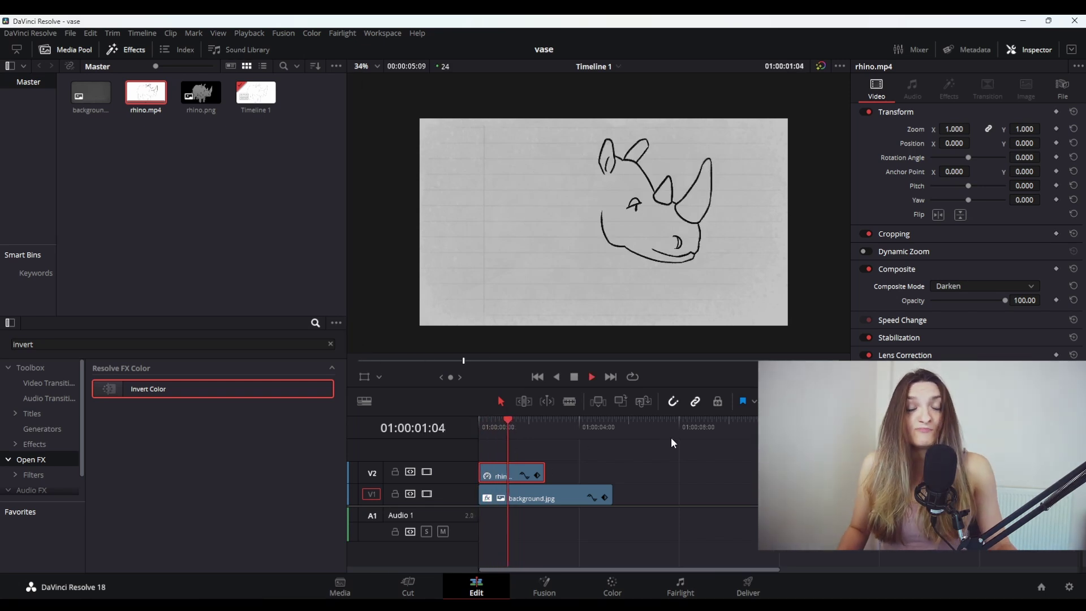
pyautogui.press('space')
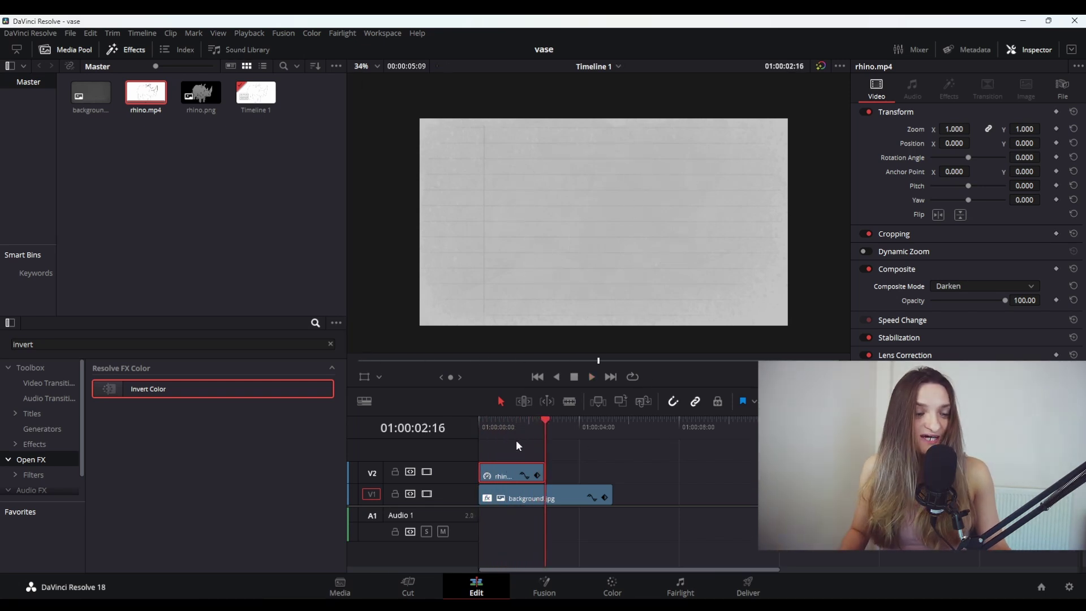
# Step: Trim background.jpg to the rhino clip's end, compound both as 'hello', and invert it
pyautogui.click(519, 425)
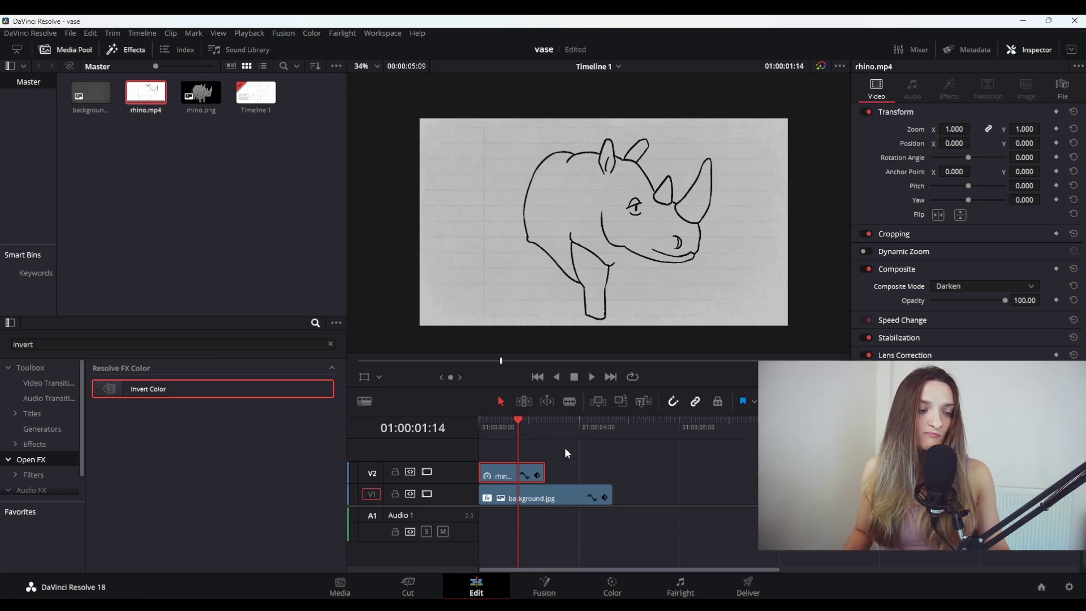
pyautogui.moveTo(610, 497); pyautogui.dragTo(546, 495)
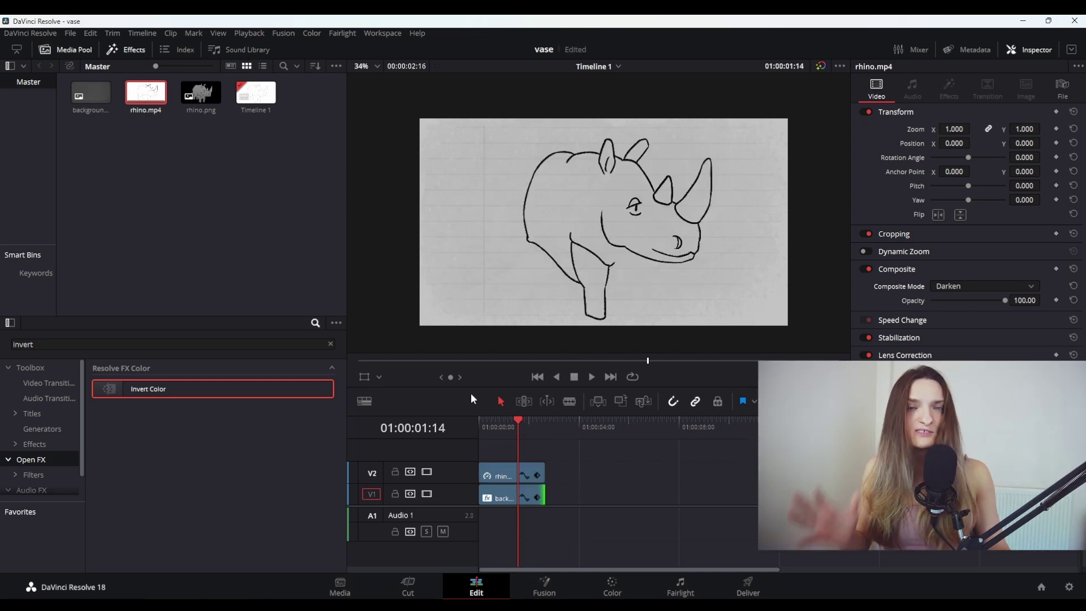
pyautogui.moveTo(481, 449); pyautogui.dragTo(563, 505)
pyautogui.rightClick(494, 490)
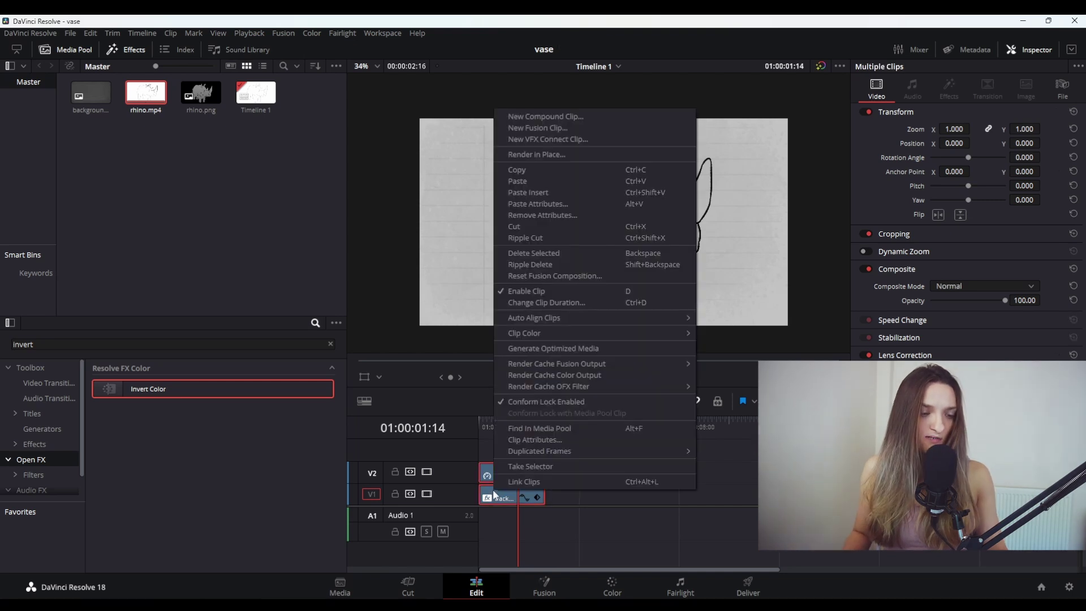
pyautogui.click(521, 117)
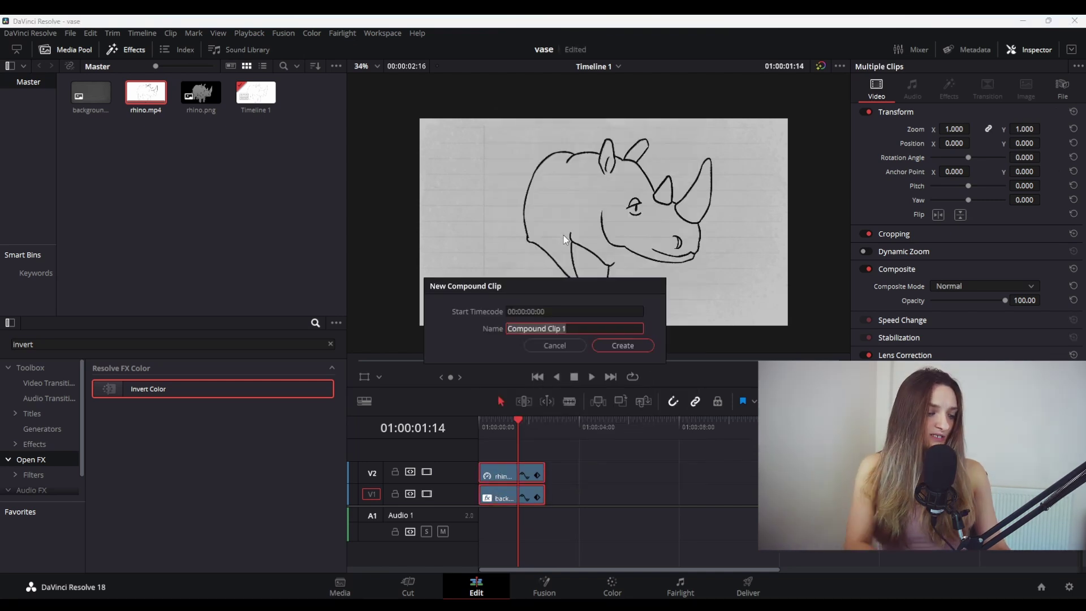
pyautogui.press('BackSpace')
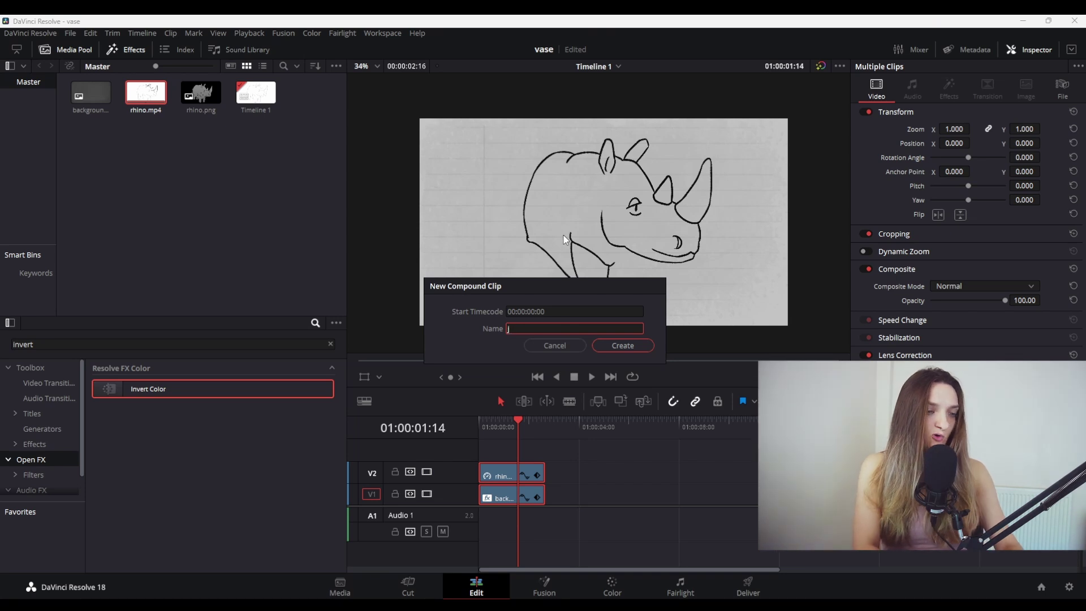
pyautogui.write('hello')
pyautogui.press('Return')
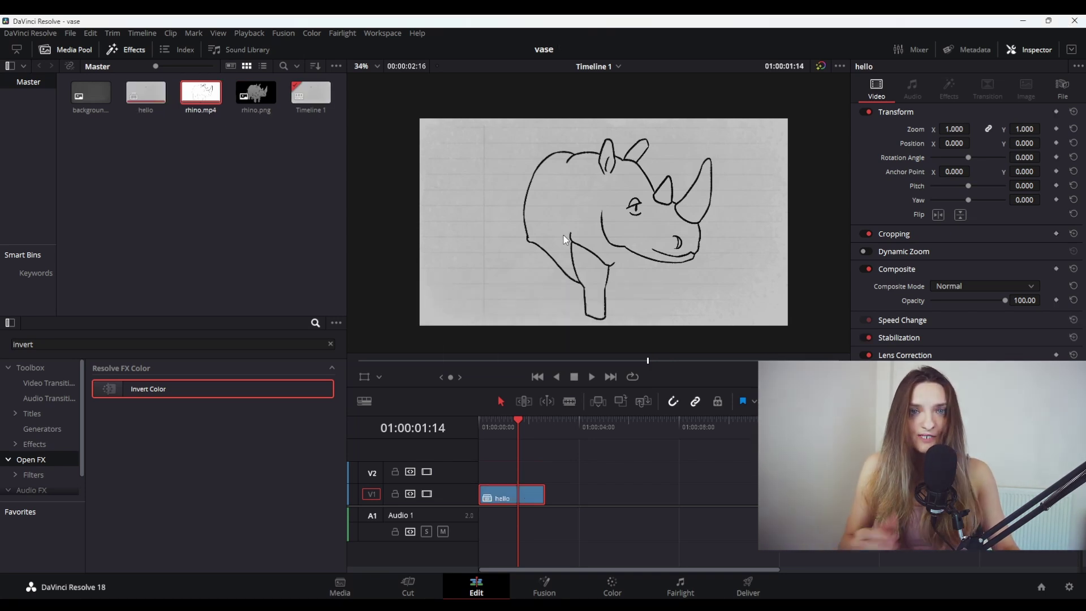
pyautogui.moveTo(151, 397); pyautogui.dragTo(496, 498)
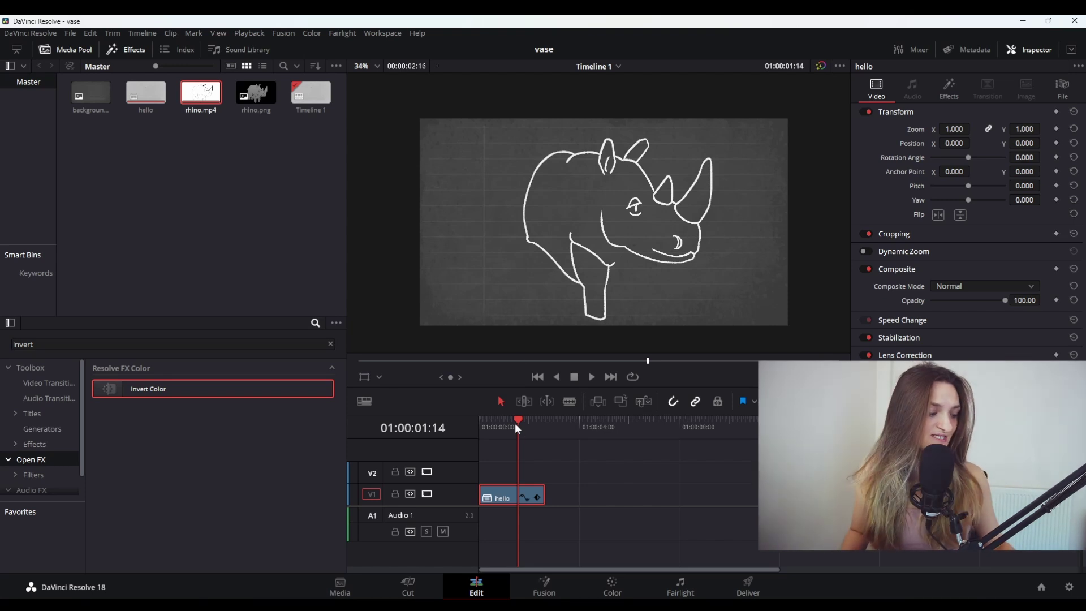
# Step: Undo the compound clip, then give rhino.mp4 on V2 Invert Color and Add composite mode
pyautogui.hotkey('ctrl', 'z')
pyautogui.hotkey('ctrl', 'z')
pyautogui.hotkey('ctrl', 'z')
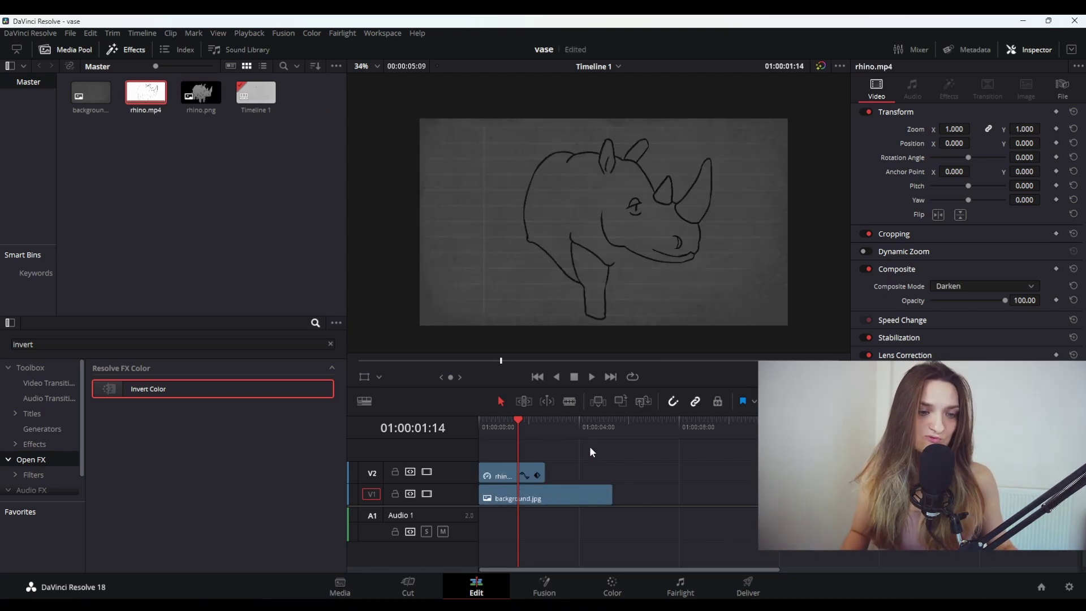
pyautogui.hotkey('ctrl', 's')
pyautogui.moveTo(163, 388); pyautogui.dragTo(496, 474)
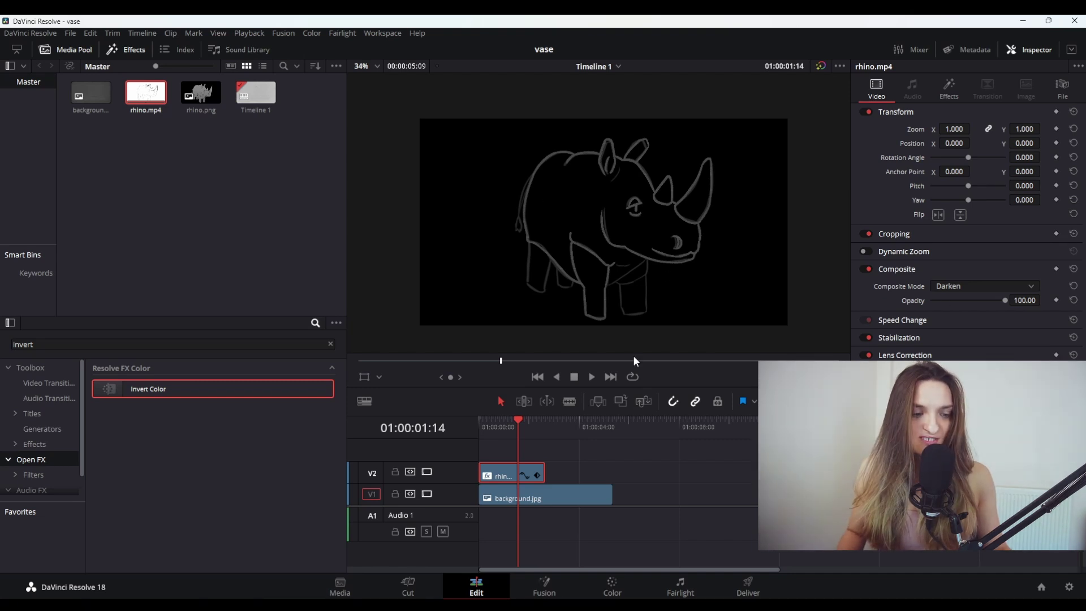
pyautogui.click(976, 288)
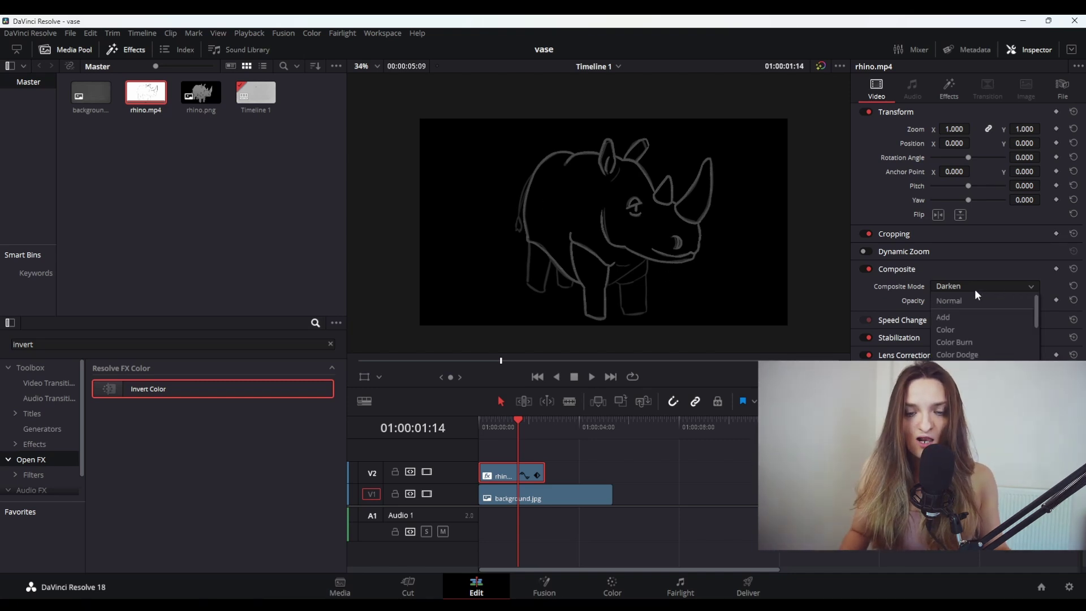
pyautogui.click(955, 319)
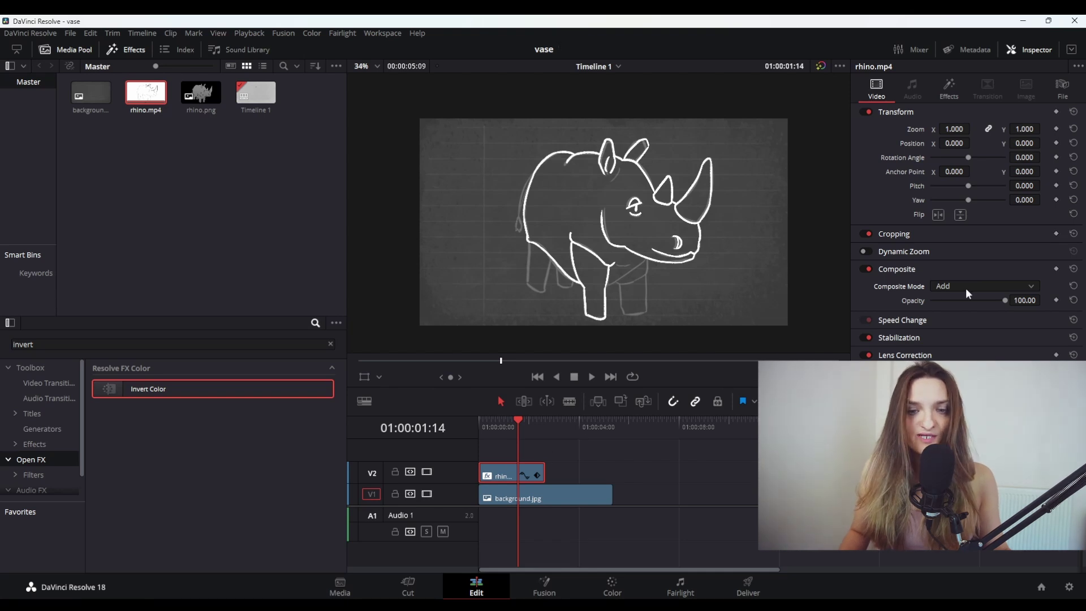
# Step: Pull a Custom curve point down-right on rhino.mp4 to crush the grey strokes, then return to Edit
pyautogui.click(614, 589)
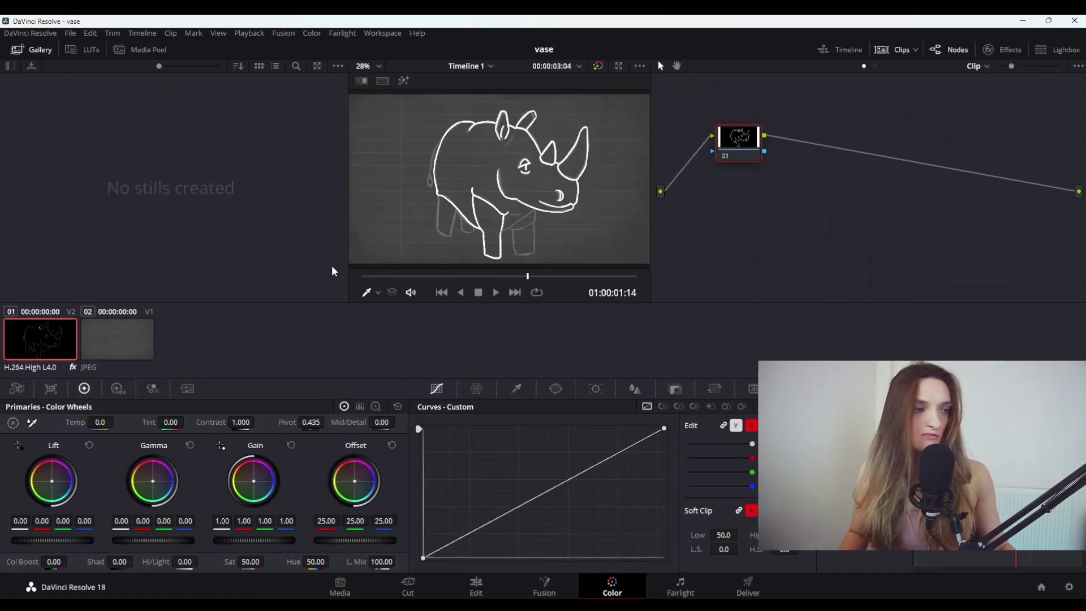
pyautogui.moveTo(511, 518); pyautogui.dragTo(528, 562)
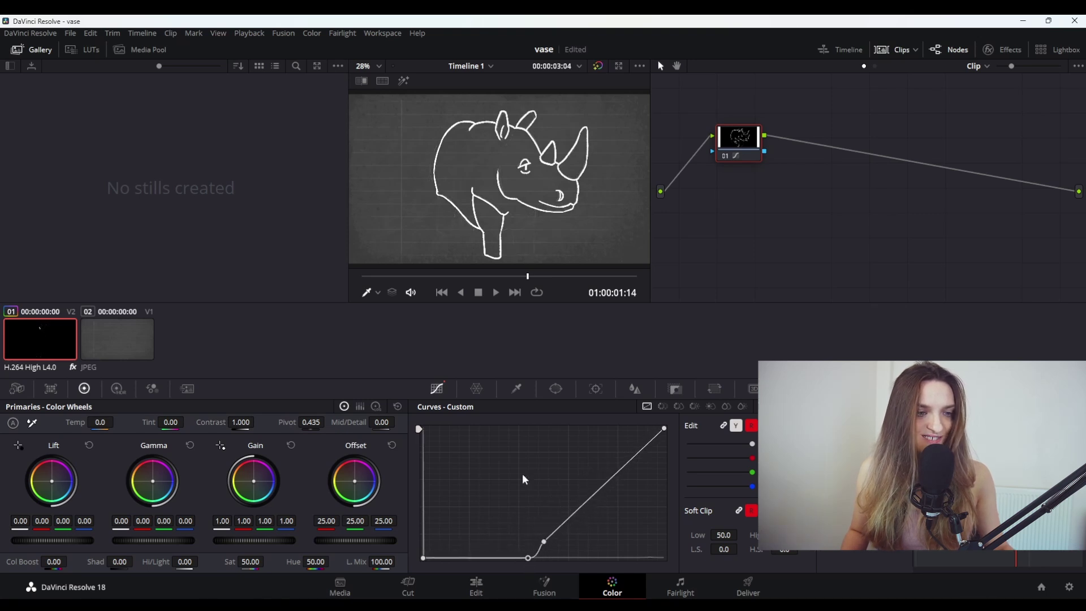
pyautogui.click(476, 587)
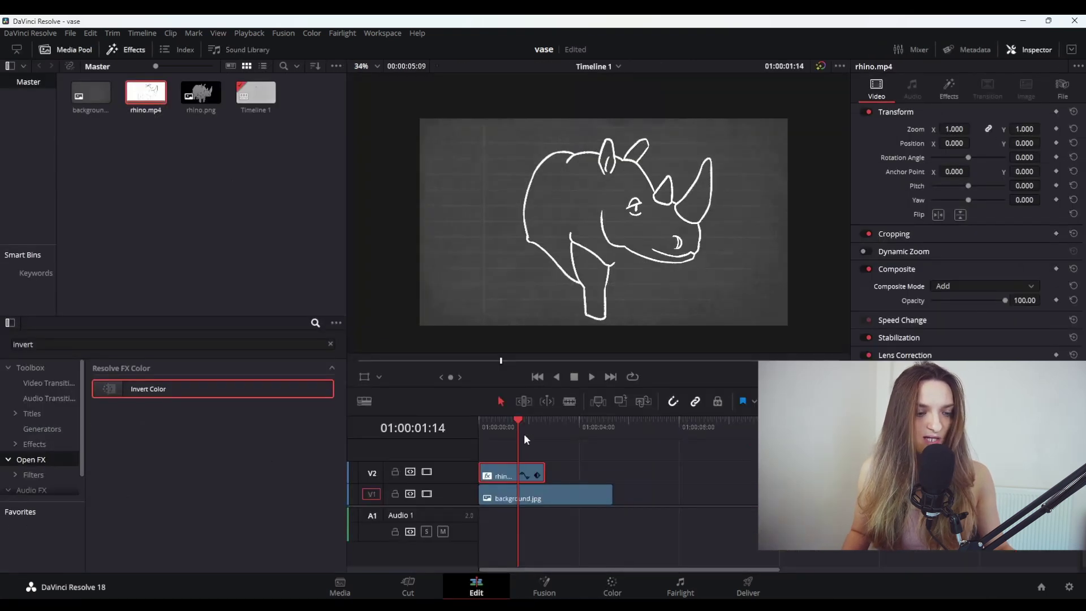
# Step: Play the line-art animation from the start to review it
pyautogui.moveTo(525, 439); pyautogui.dragTo(466, 438)
pyautogui.press('space')
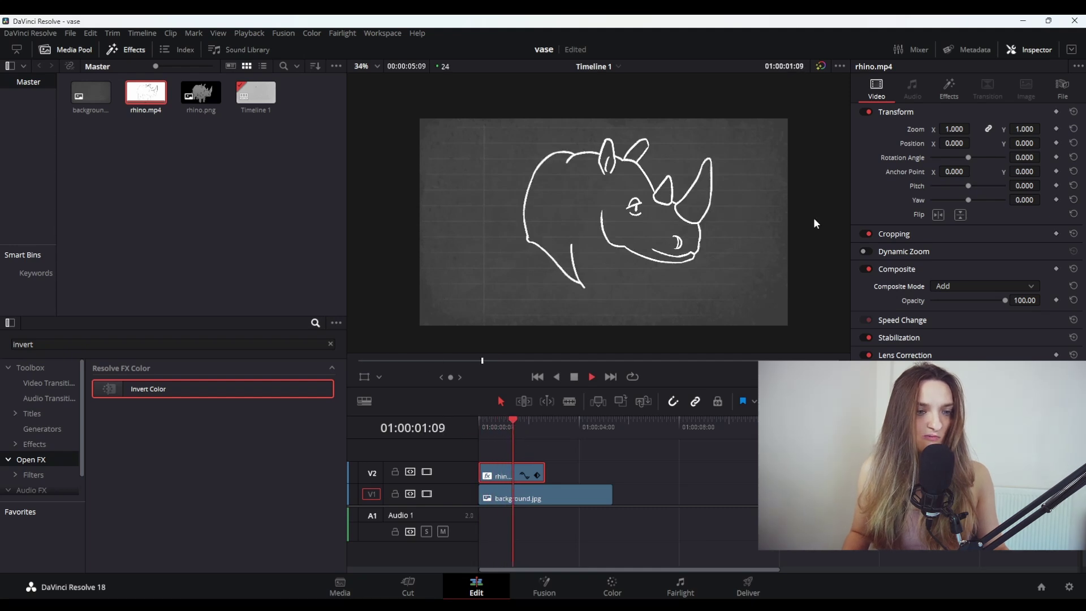
pyautogui.press('space')
# Step: Place rhino.png on V2 after rhino.mp4, trim it to end with background.jpg, and replay
pyautogui.moveTo(201, 93); pyautogui.dragTo(548, 474)
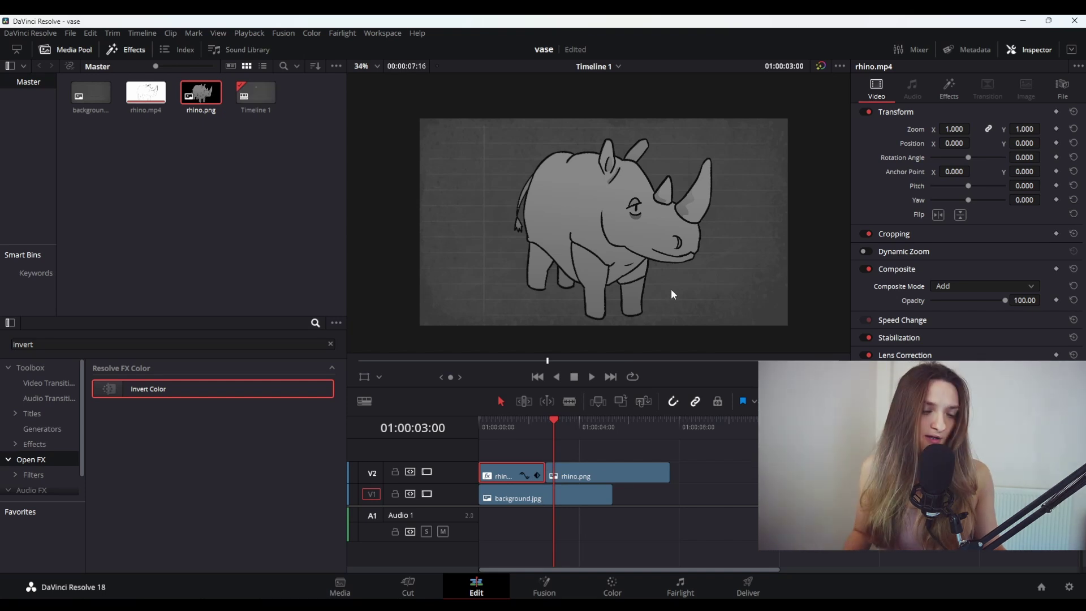
pyautogui.moveTo(562, 426); pyautogui.dragTo(580, 428)
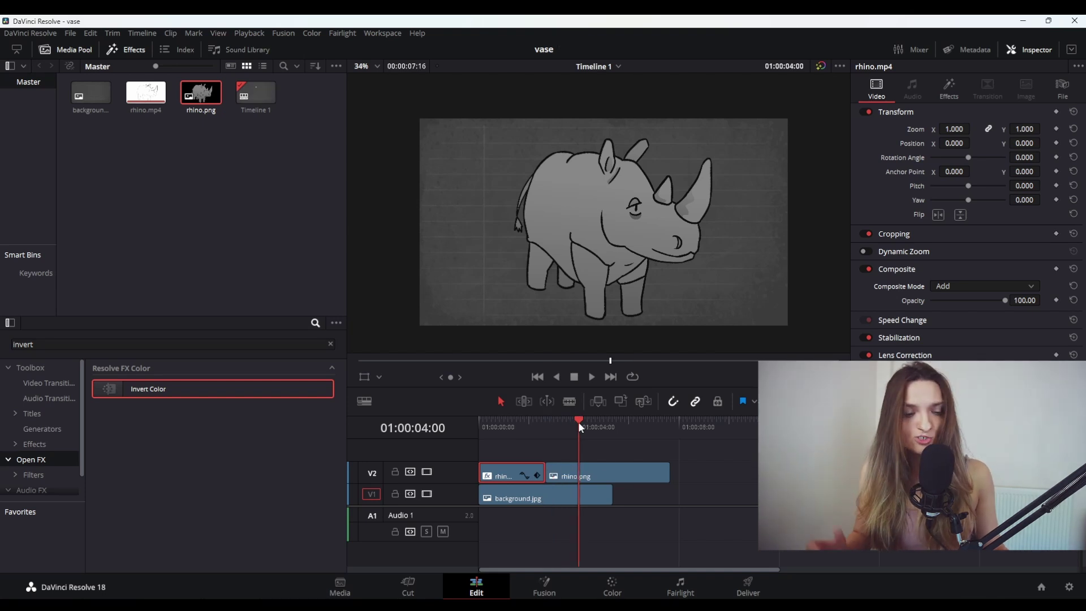
pyautogui.moveTo(668, 475); pyautogui.dragTo(612, 475)
pyautogui.moveTo(557, 427); pyautogui.dragTo(475, 426)
pyautogui.press('space')
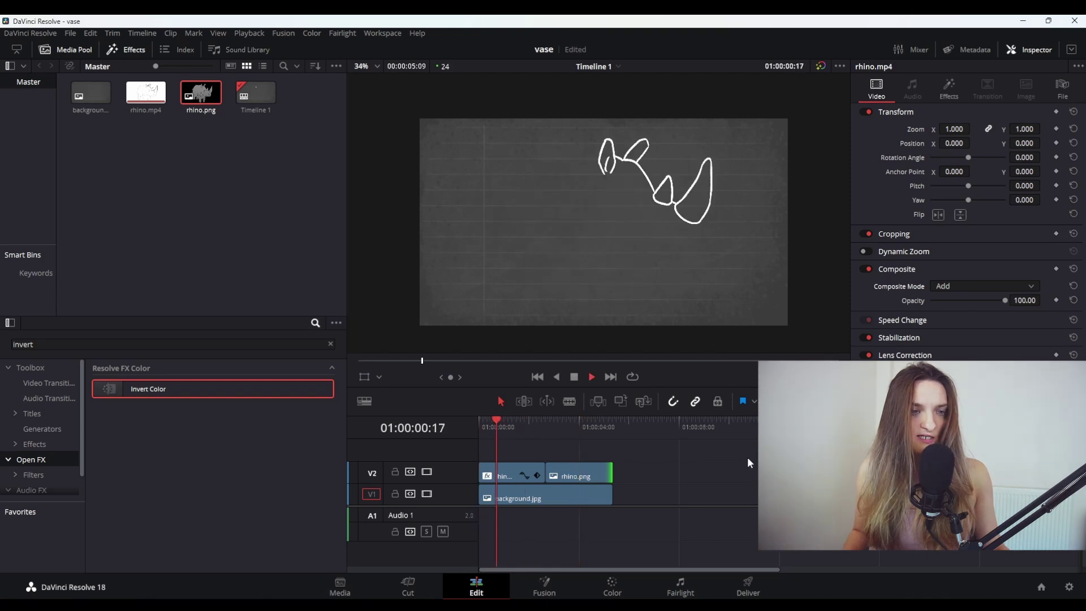